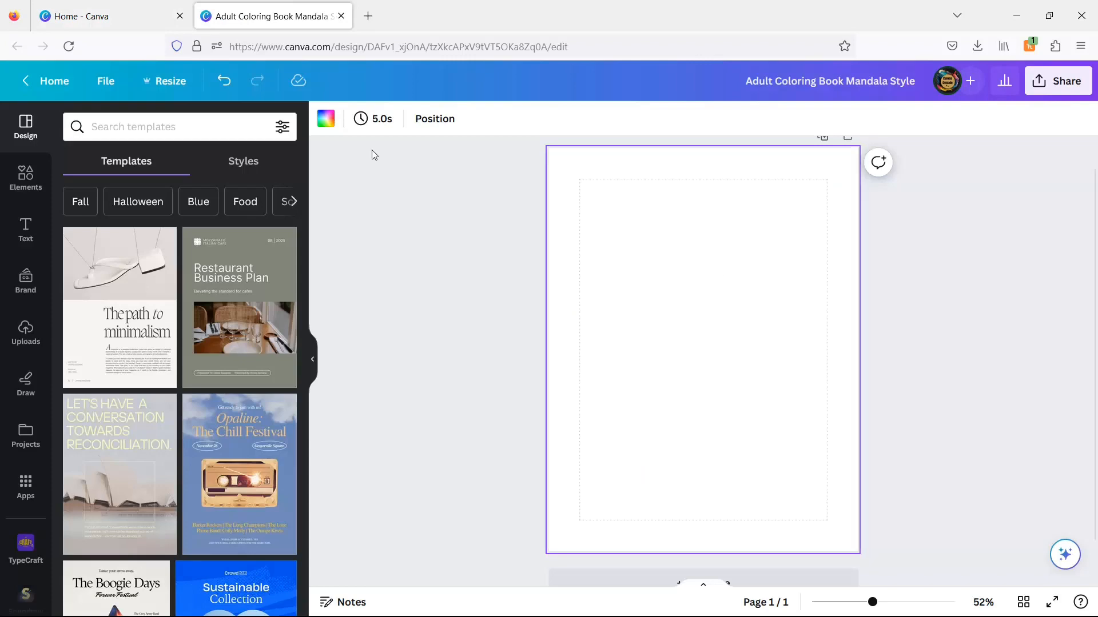
# Search the graphics for "Lion Head Logo Design Icon Vector Mascot" and add the front-facing black-and-white lion head to the page
pyautogui.click(25, 178)
pyautogui.click(106, 129)
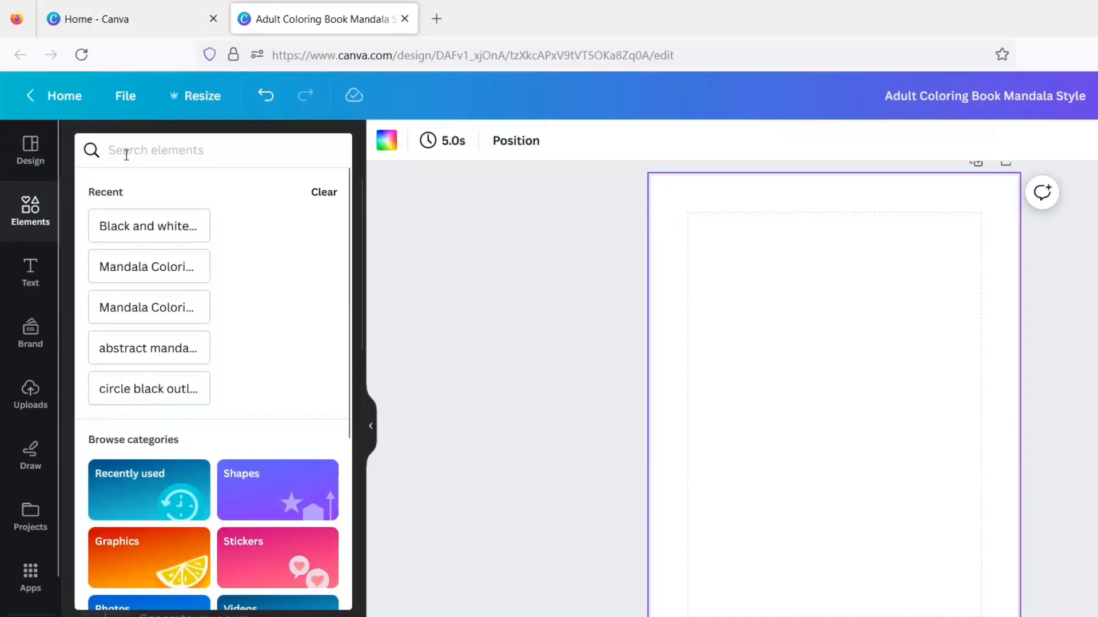
pyautogui.write('lion')
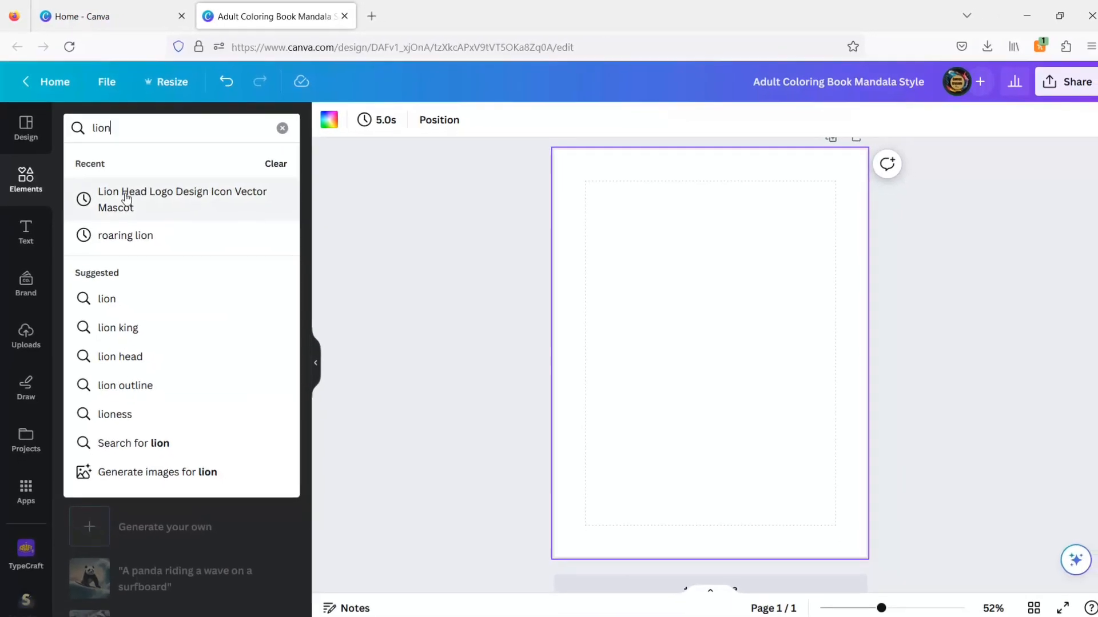
pyautogui.click(126, 198)
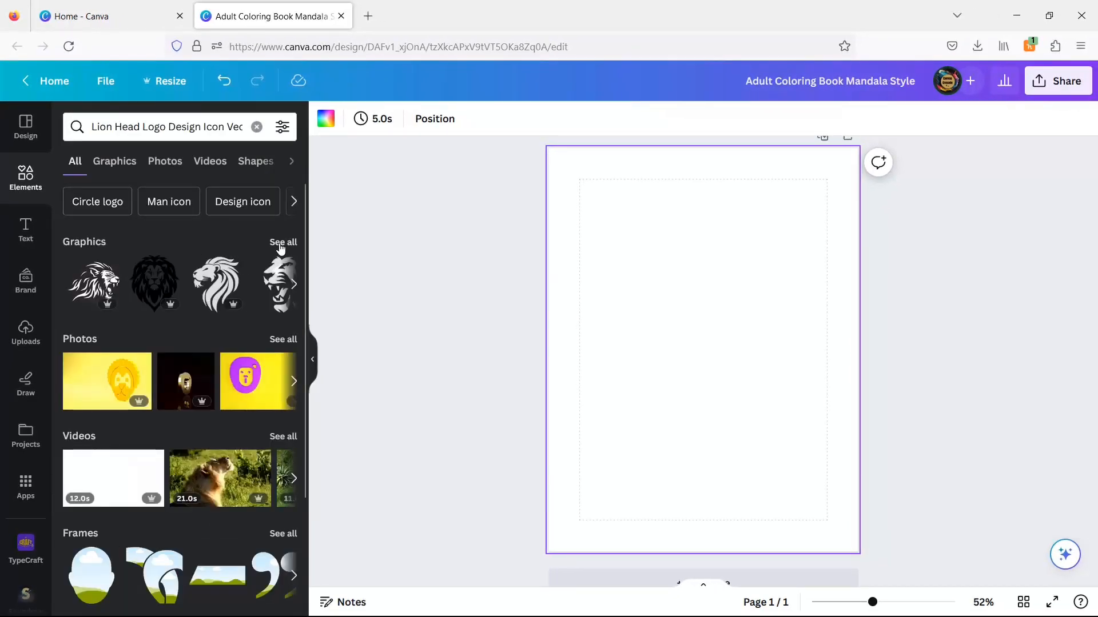
pyautogui.click(280, 243)
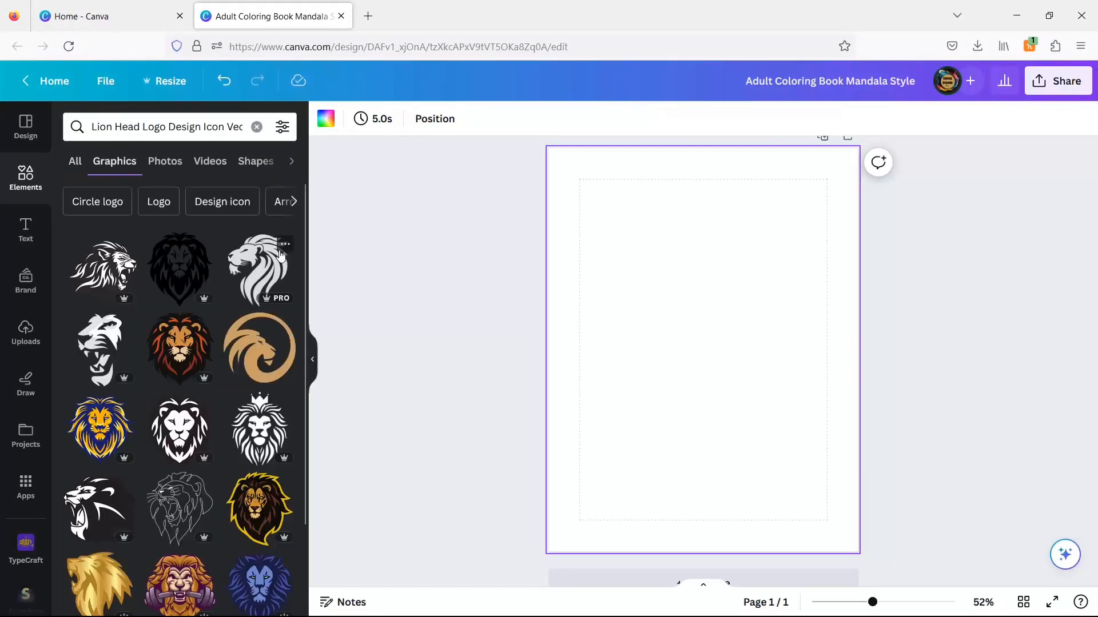
pyautogui.click(174, 426)
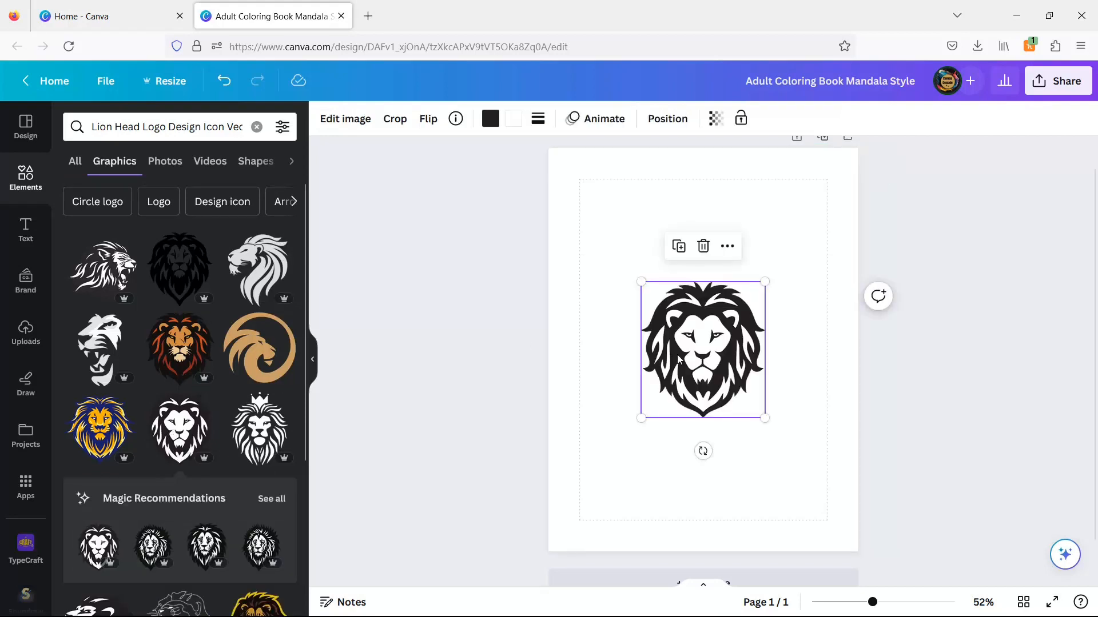
# Enlarge the lion head to about 4.5 × 5 in and recolor its dark parts pure black
pyautogui.moveTo(640, 417); pyautogui.dragTo(621, 440)
pyautogui.moveTo(765, 282); pyautogui.dragTo(784, 261)
pyautogui.click(491, 119)
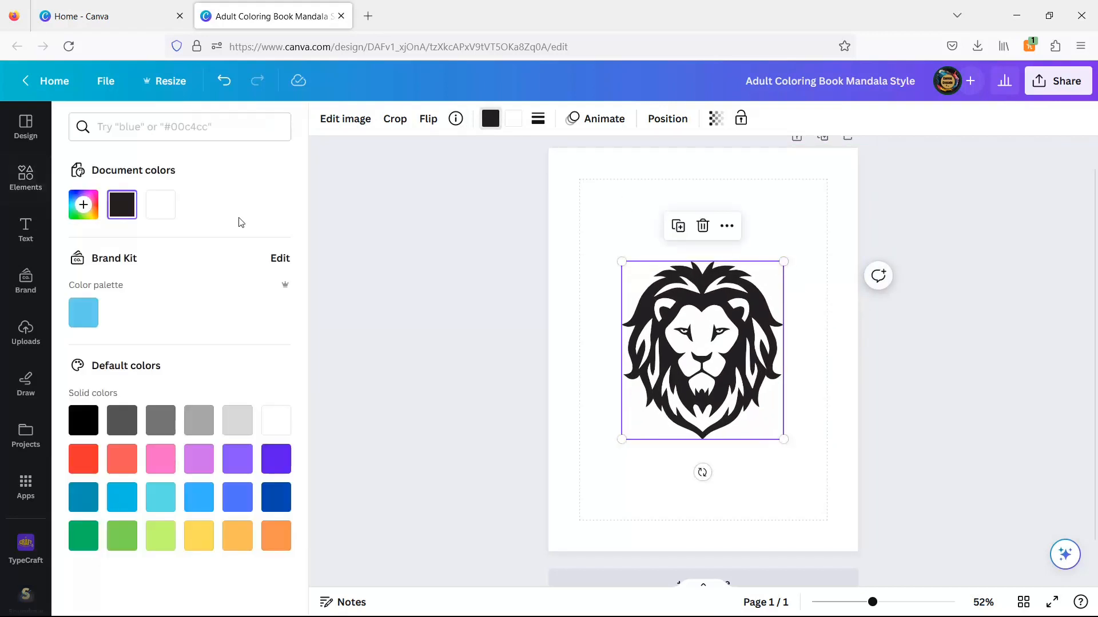
pyautogui.click(79, 422)
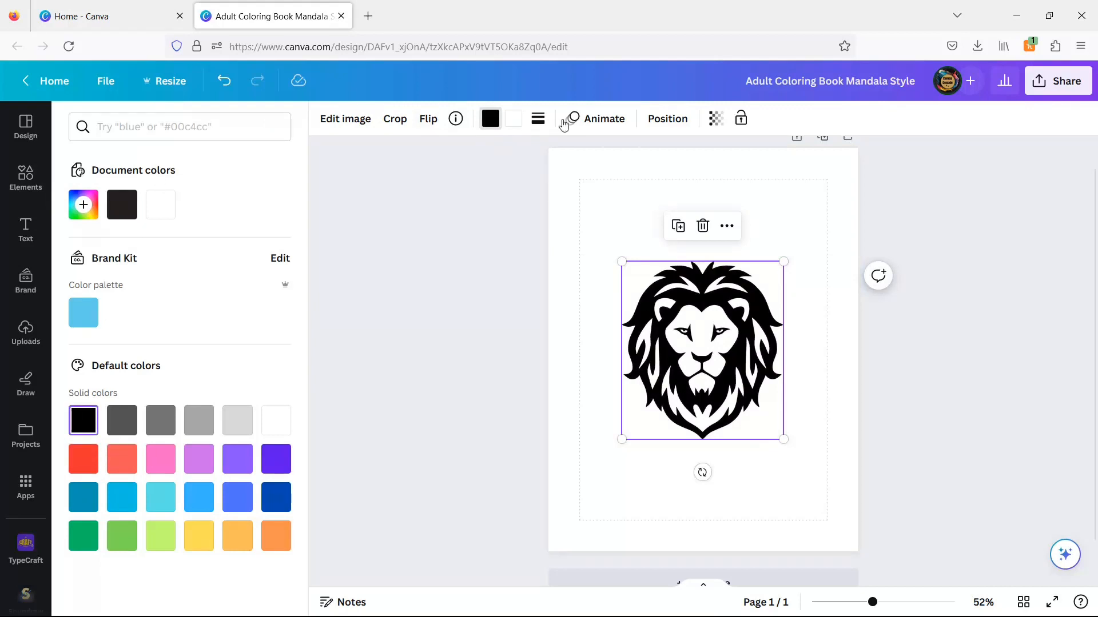
pyautogui.click(513, 118)
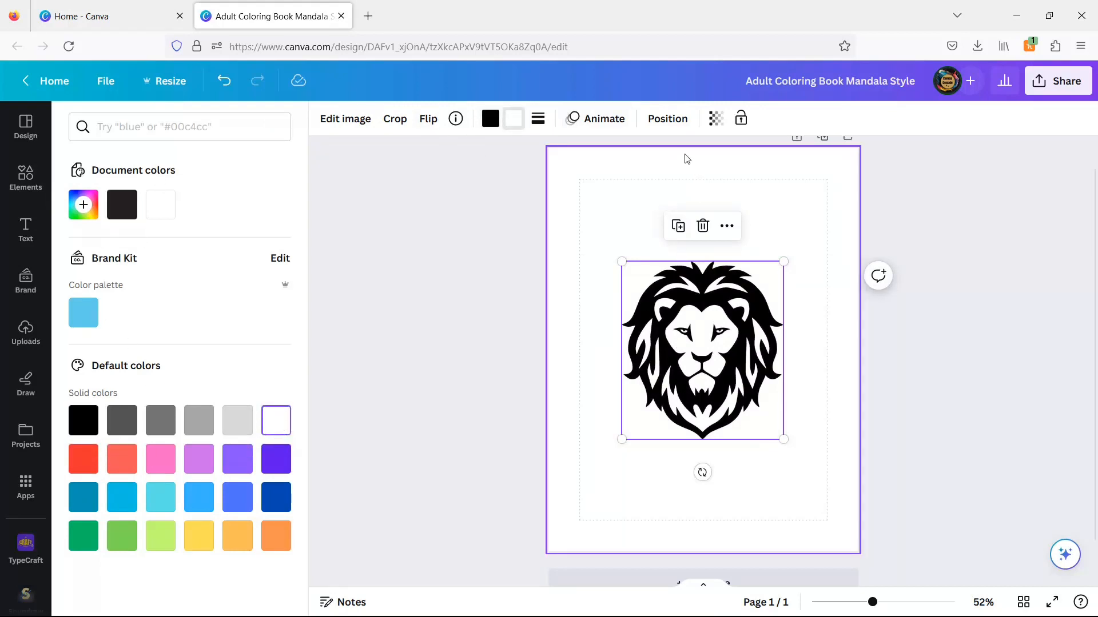
# Align the lion head to the center and middle of the page, then deselect it
pyautogui.click(668, 118)
pyautogui.click(221, 276)
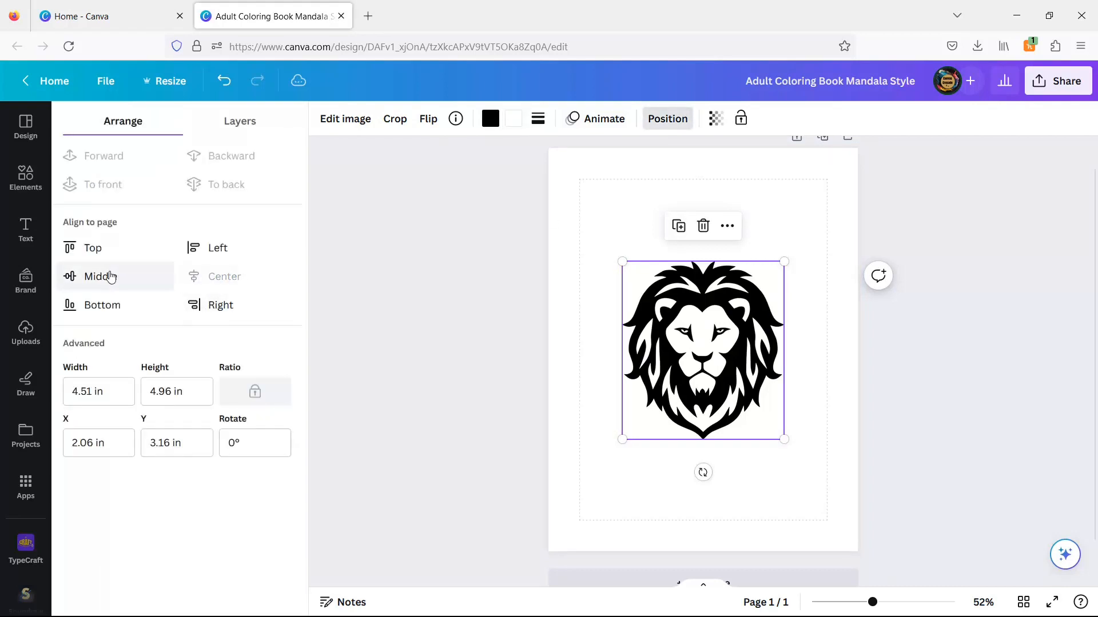
pyautogui.click(112, 277)
pyautogui.click(571, 260)
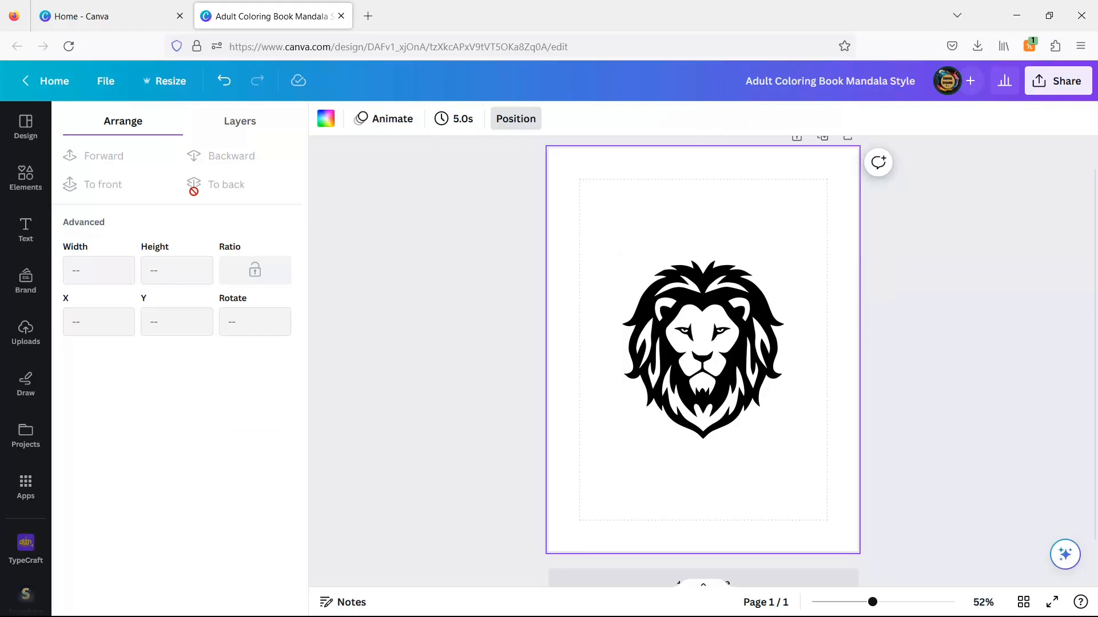
# Search the graphics for "Abstract vector tribal ethnic background" and add the pastel multicolored pattern with round medallions to the page
pyautogui.click(26, 177)
pyautogui.click(173, 129)
pyautogui.write('abstra')
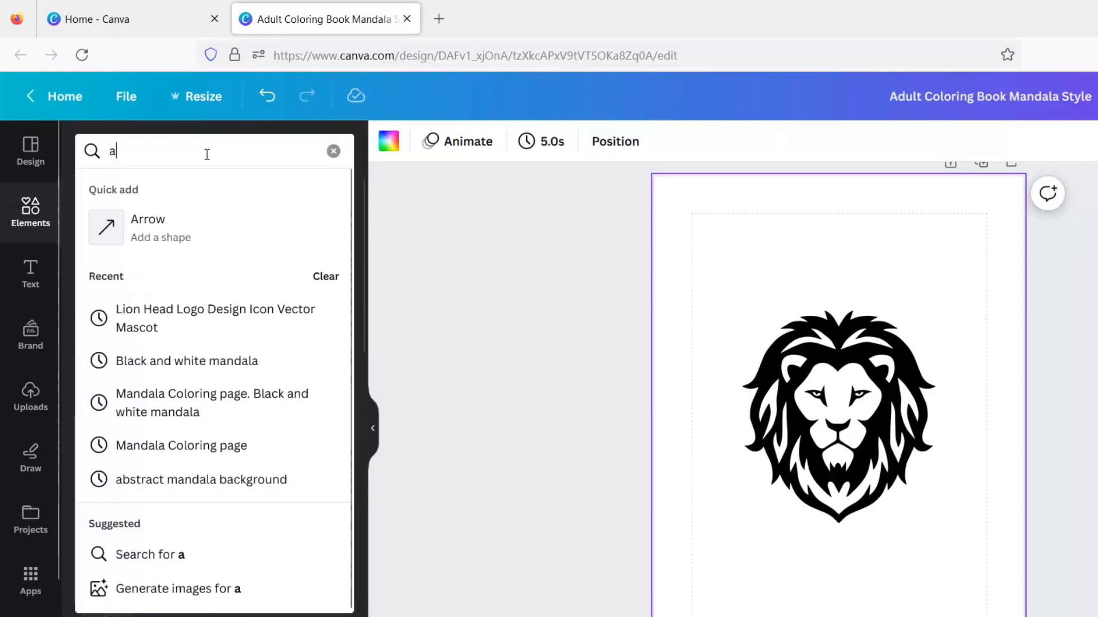
pyautogui.write('ct ve')
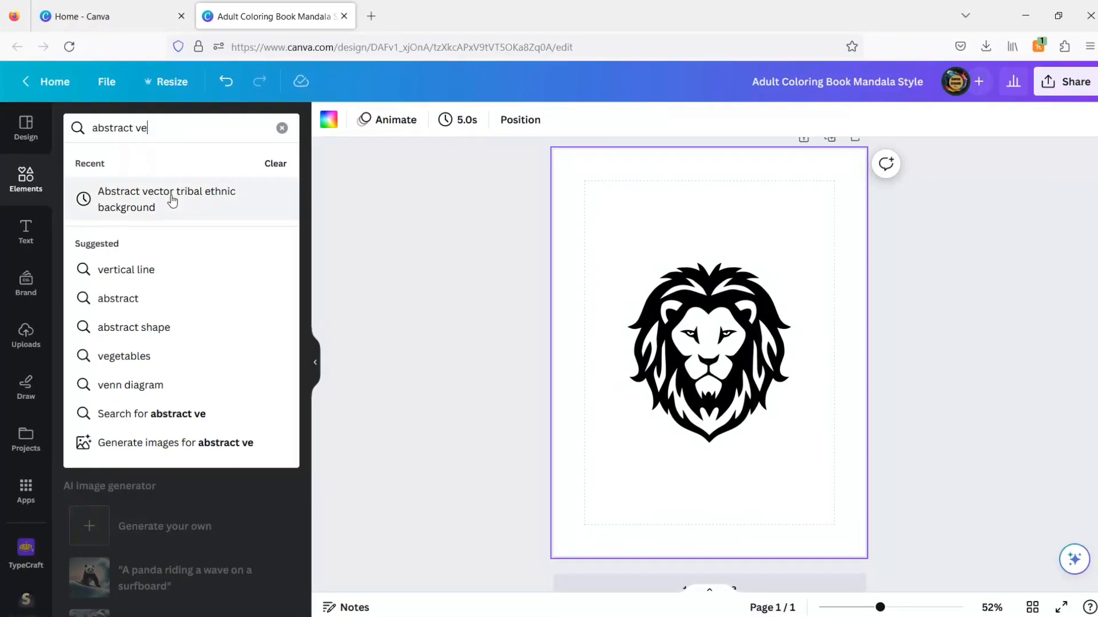
pyautogui.click(172, 200)
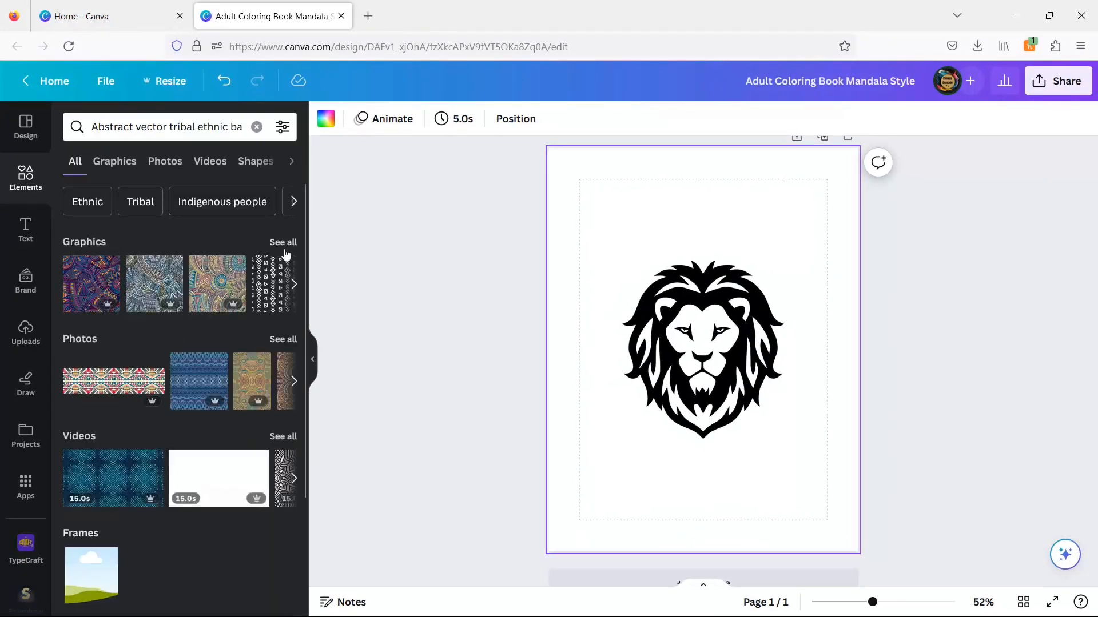
pyautogui.click(284, 245)
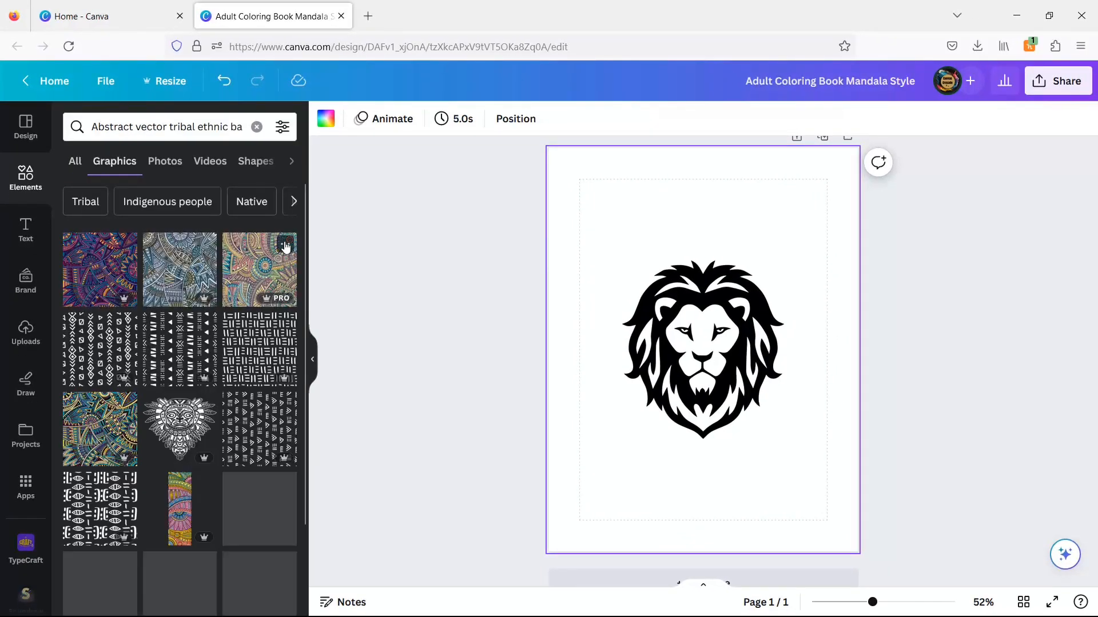
pyautogui.click(248, 258)
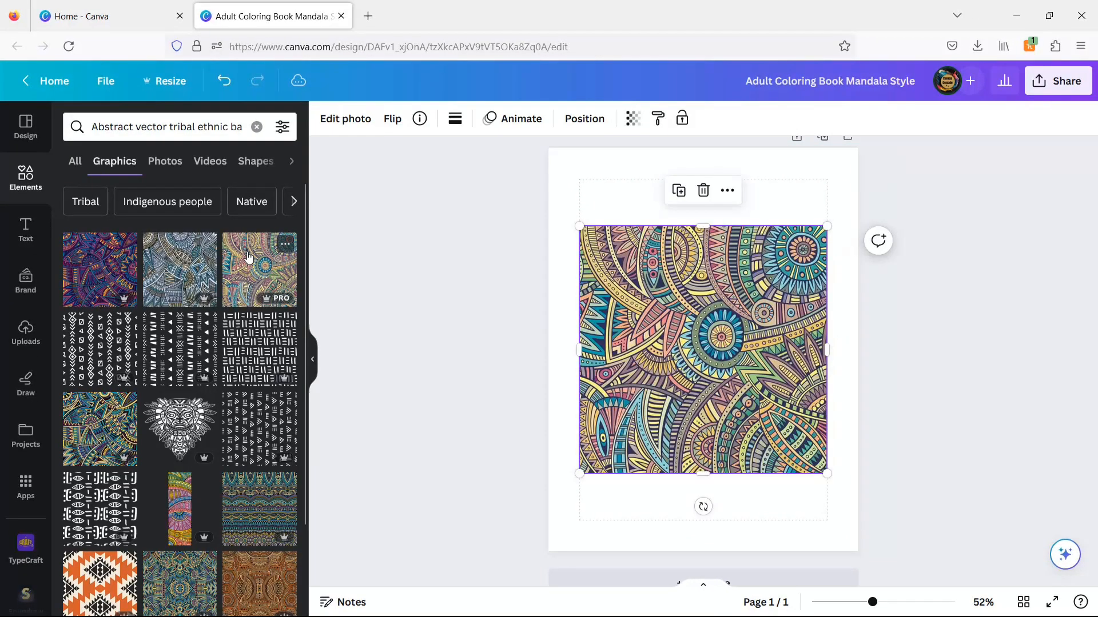
# Stretch the tribal pattern to the page margins, about 6.9 × 9.5 in, and apply the Classic filter from the Mono group
pyautogui.moveTo(750, 379); pyautogui.dragTo(751, 425)
pyautogui.moveTo(707, 271); pyautogui.dragTo(714, 177)
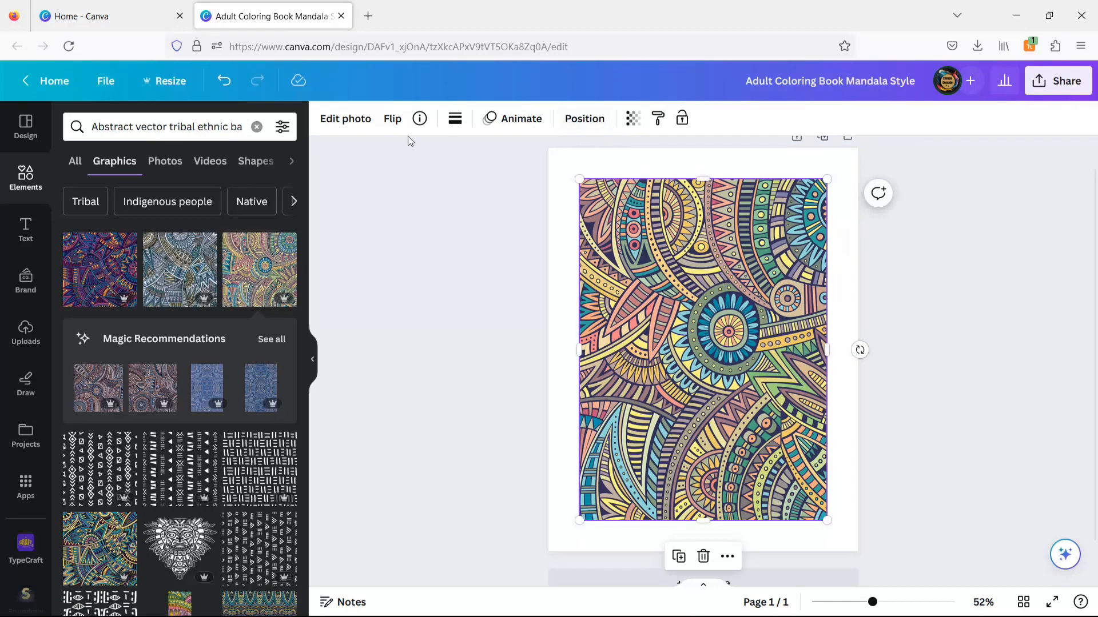
pyautogui.click(335, 120)
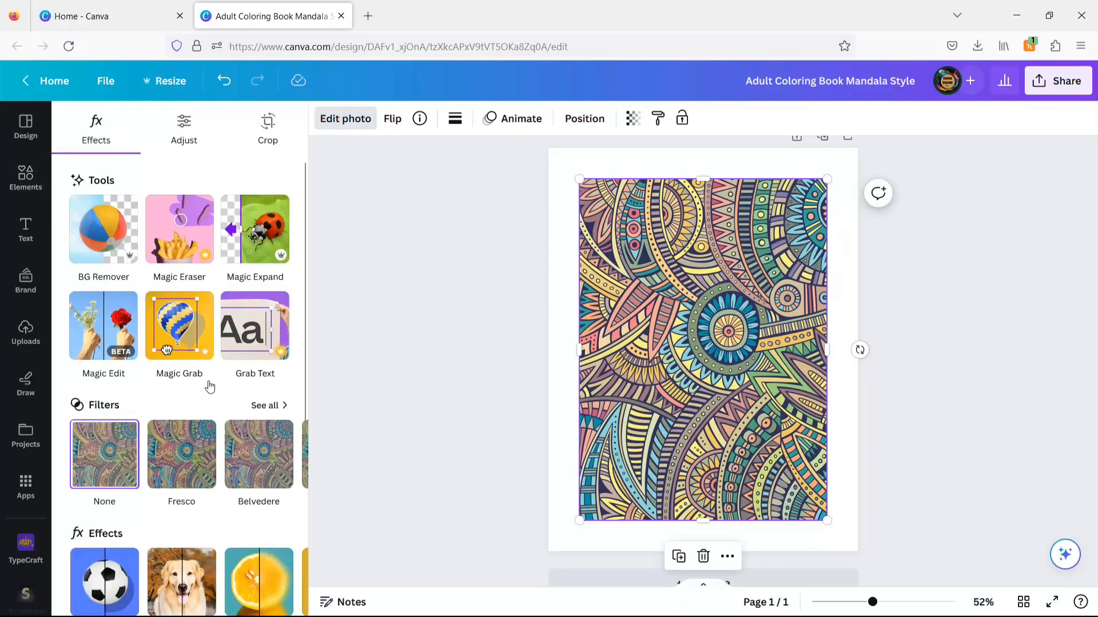
pyautogui.click(263, 407)
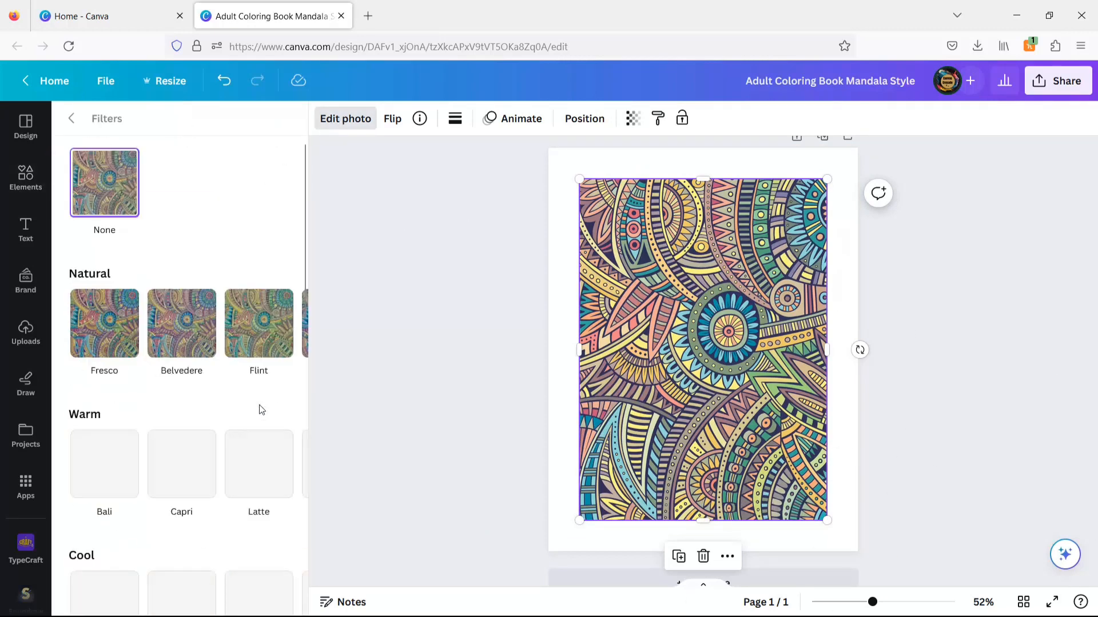
pyautogui.scroll(-5, 123, 414)
pyautogui.scroll(-8, 123, 414)
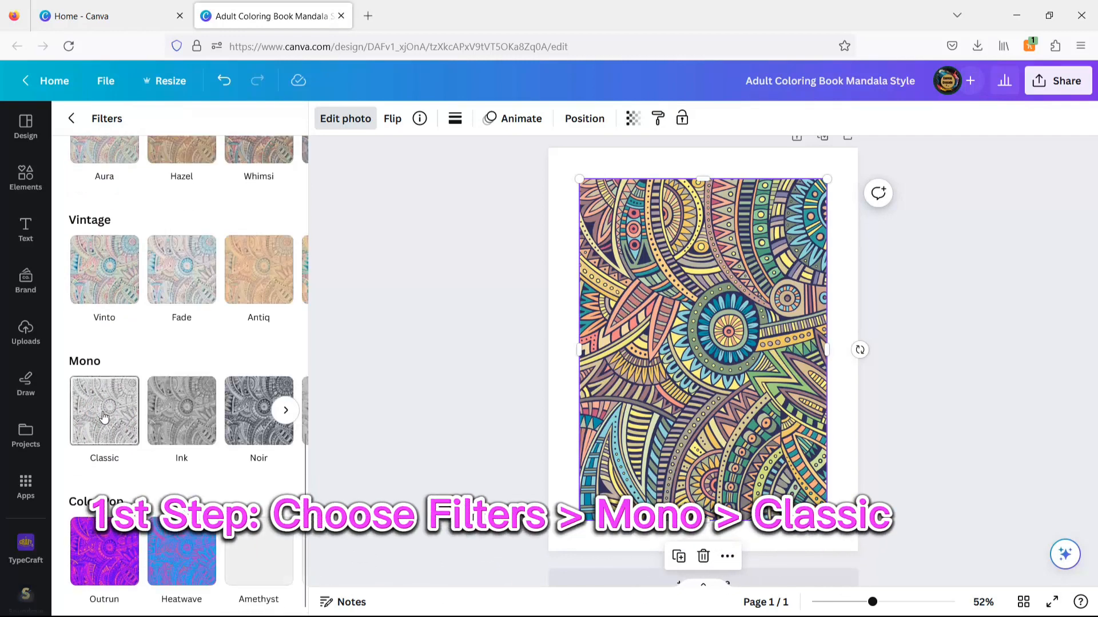
pyautogui.click(104, 416)
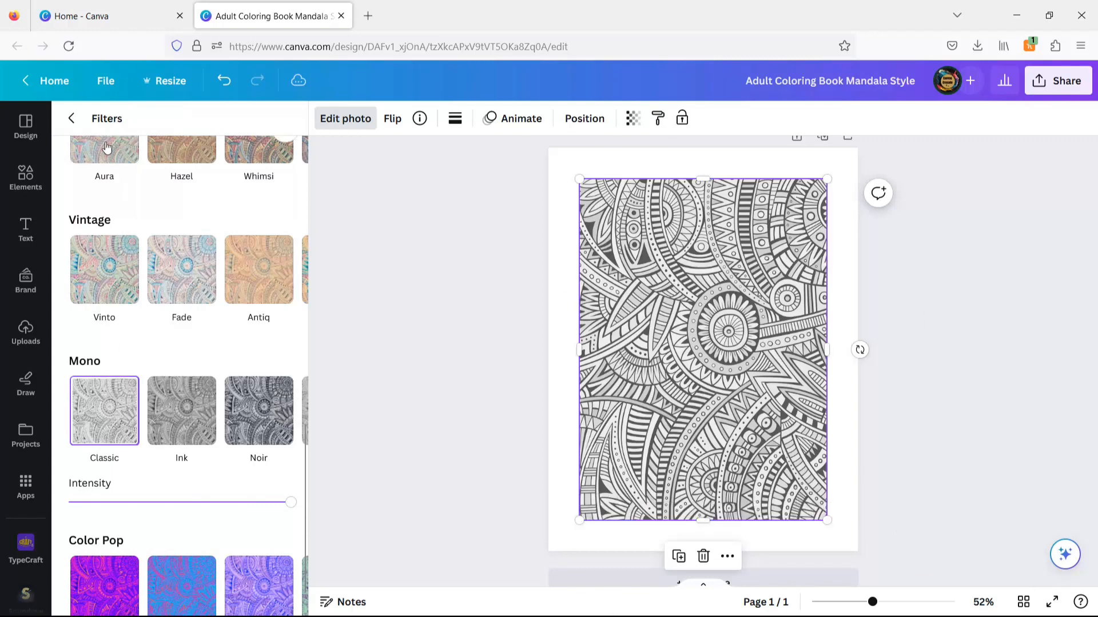
pyautogui.click(73, 119)
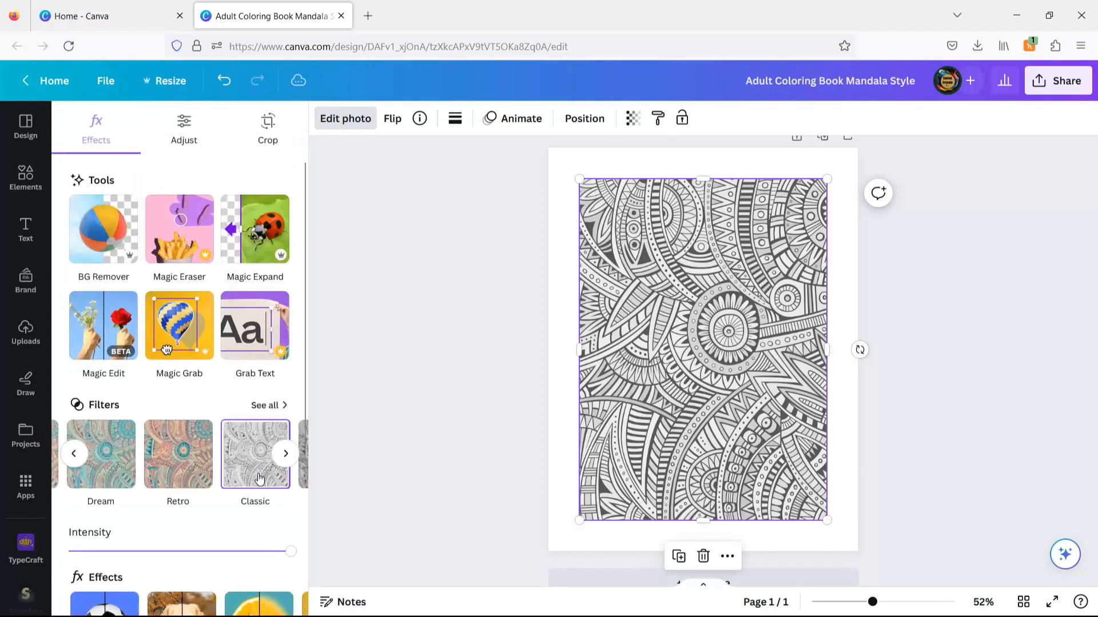
# Apply a Custom Duotone effect to the pattern with highlights #FFFFFF and shadows #090909
pyautogui.scroll(-4, 259, 479)
pyautogui.click(286, 400)
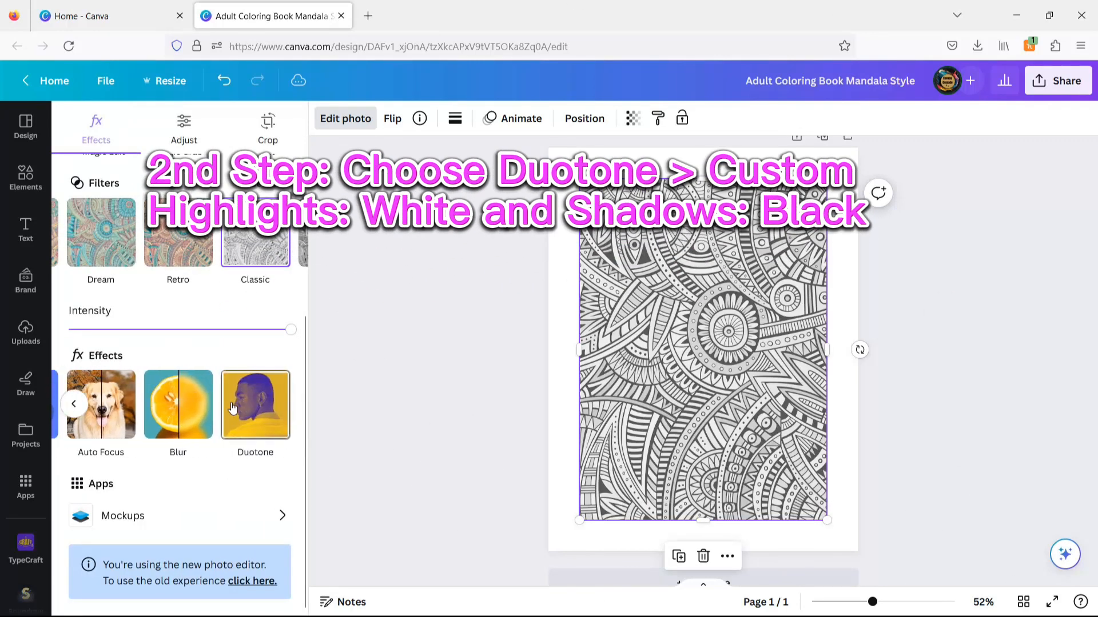
pyautogui.click(245, 406)
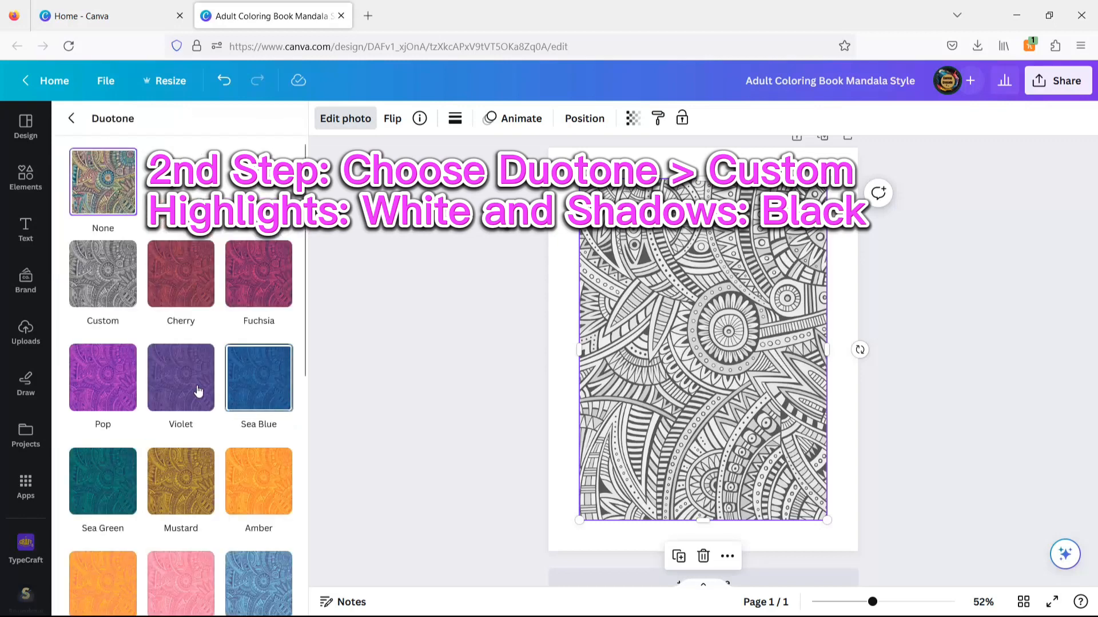
pyautogui.click(95, 271)
pyautogui.click(280, 361)
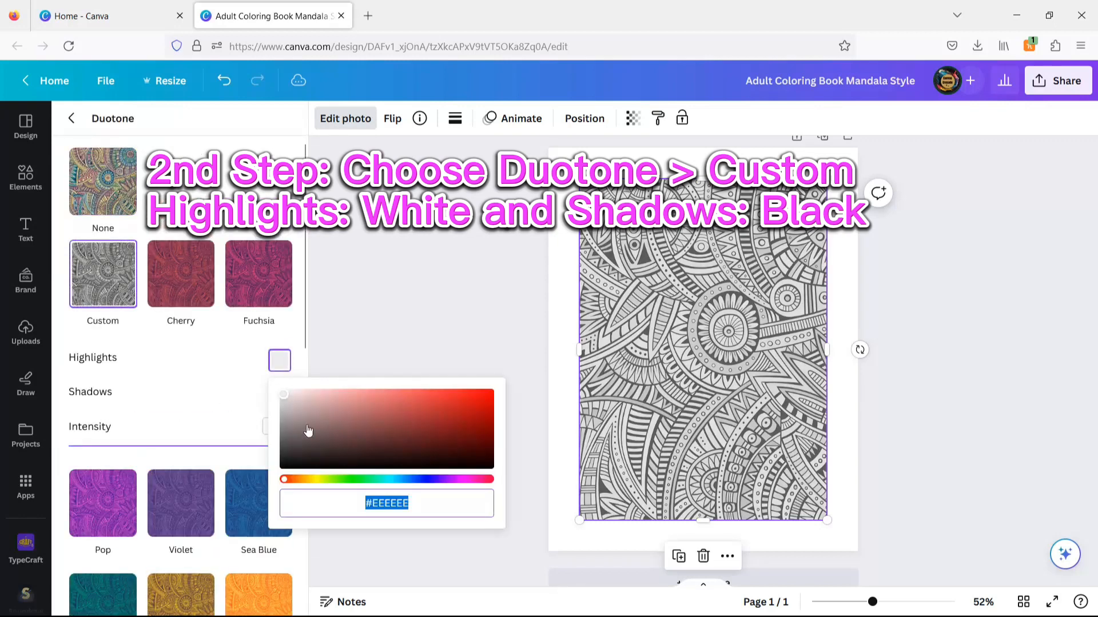
pyautogui.click(284, 394)
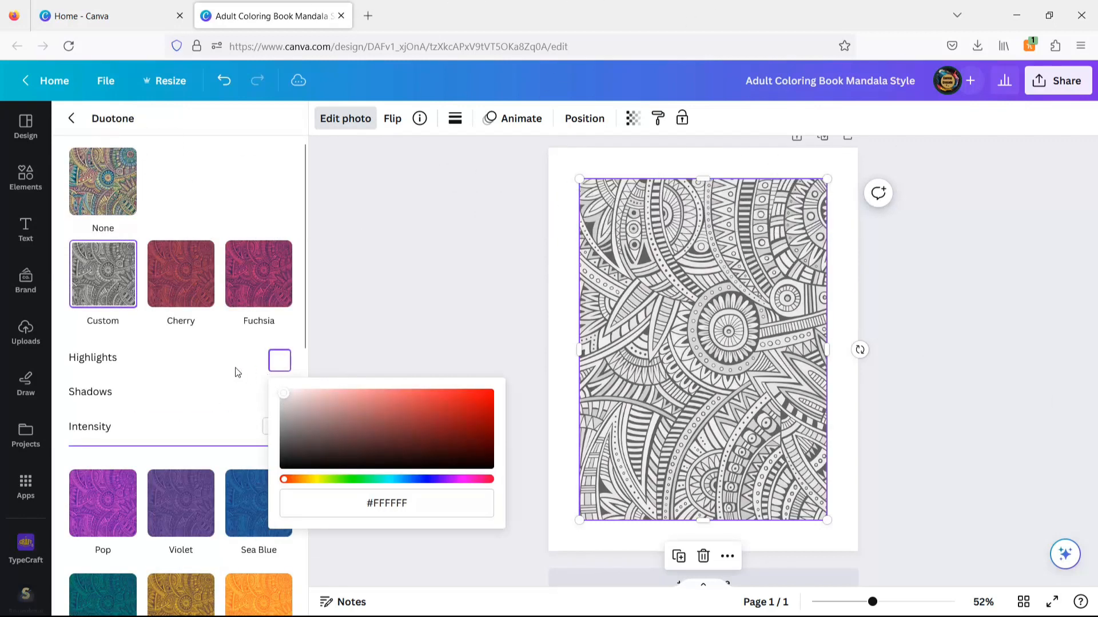
pyautogui.click(259, 392)
pyautogui.click(277, 398)
pyautogui.click(282, 501)
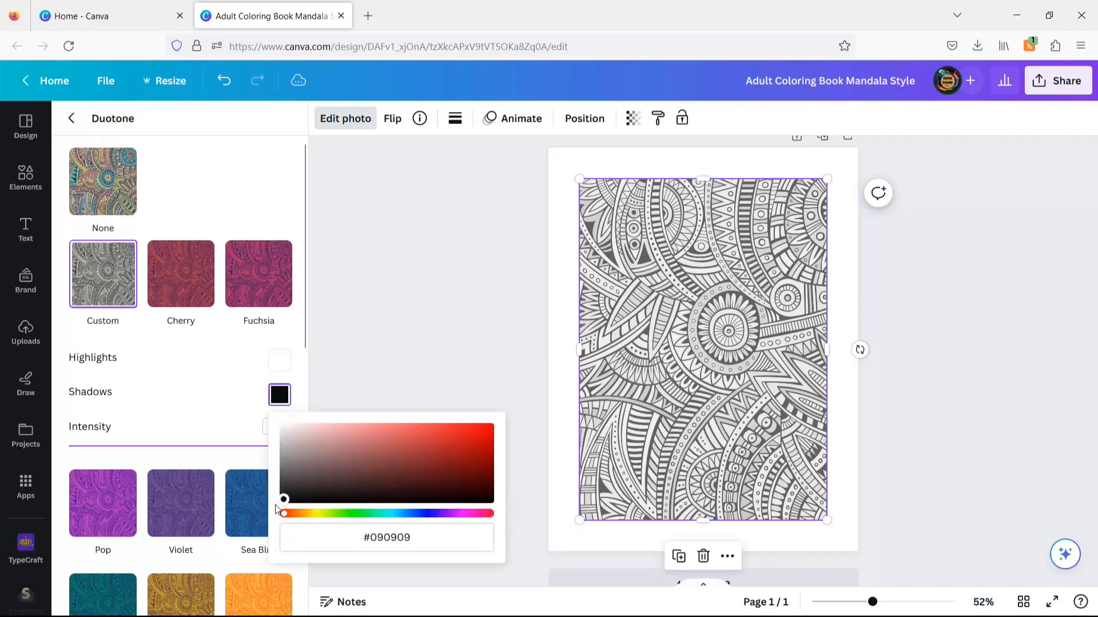
pyautogui.click(366, 349)
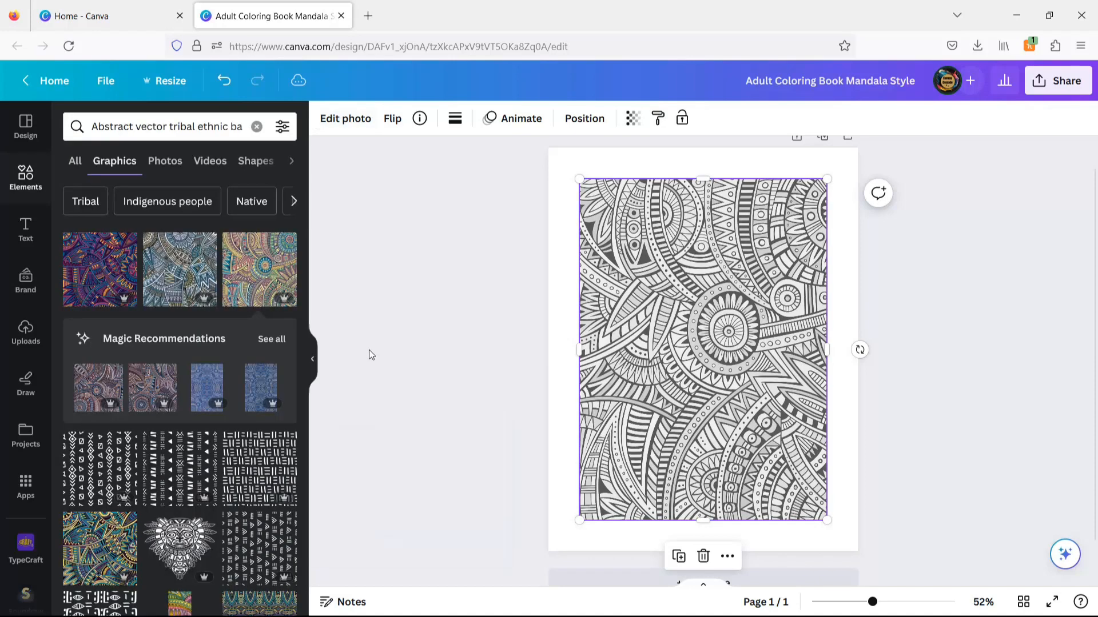
# Send the tribal pattern backward behind the lion head and deselect it
pyautogui.click(568, 120)
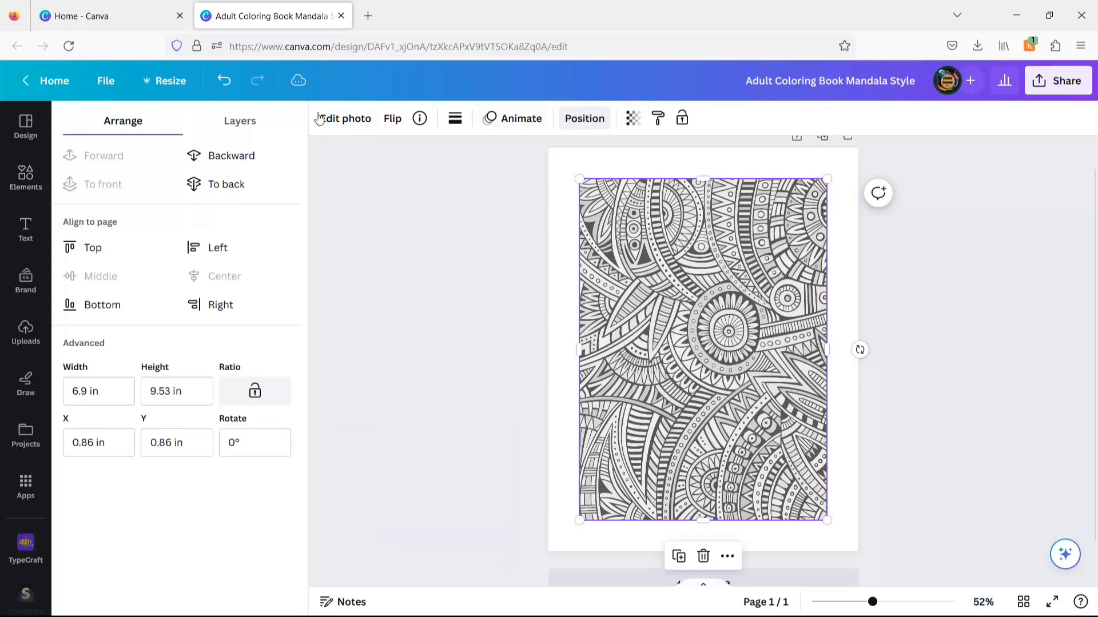
pyautogui.click(225, 163)
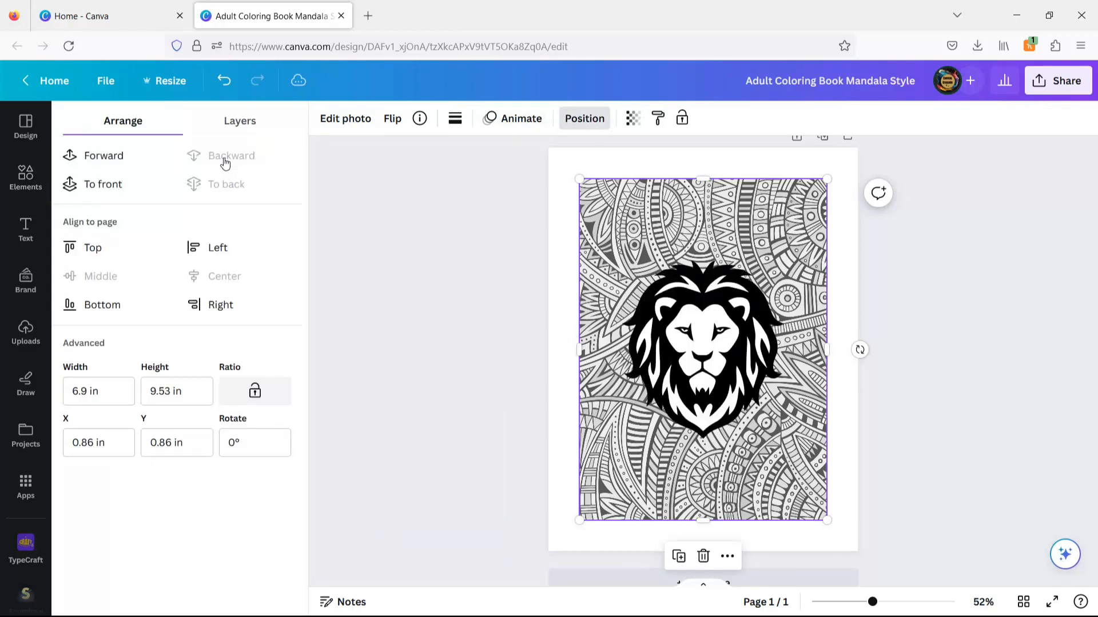
pyautogui.click(469, 236)
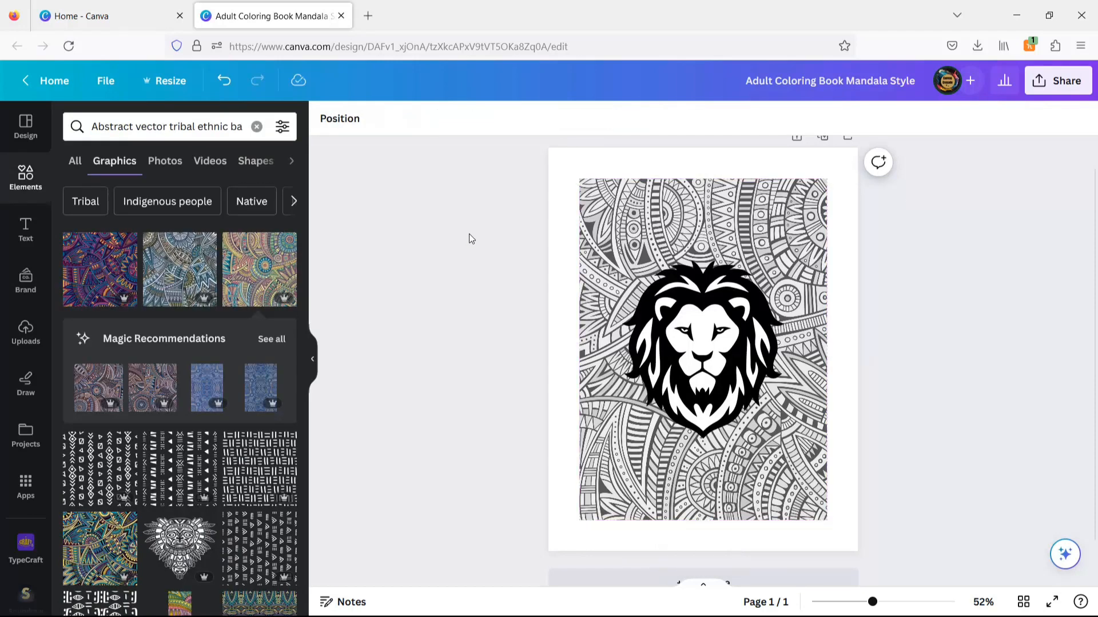
# Add a new blank page after the lion page
pyautogui.scroll(-1, 507, 279)
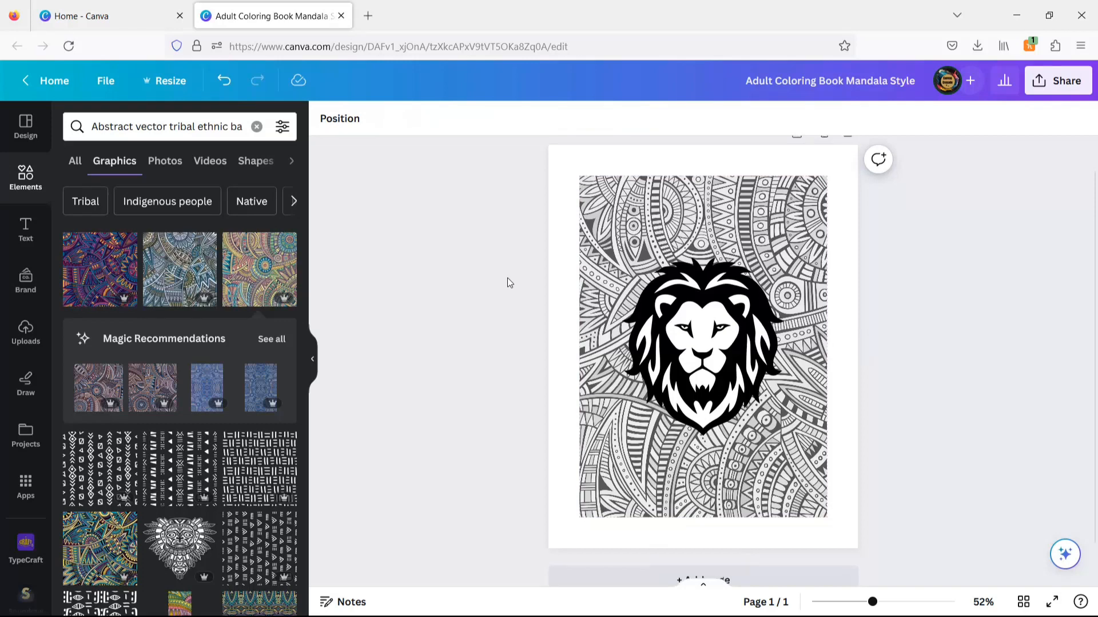
pyautogui.scroll(1, 506, 279)
pyautogui.scroll(-1, 691, 577)
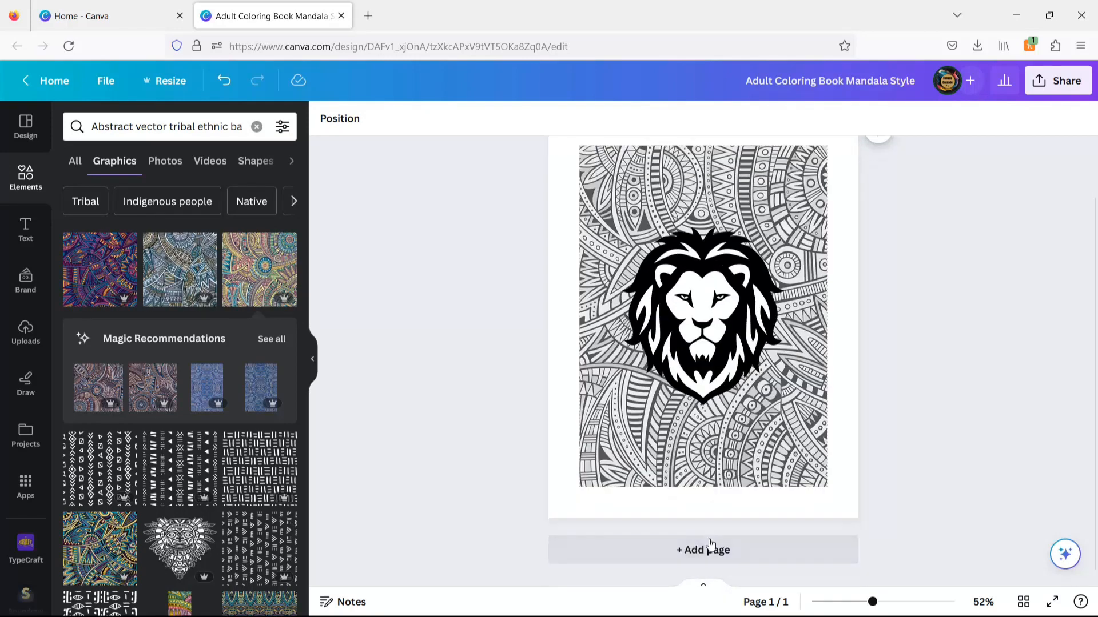
pyautogui.click(712, 550)
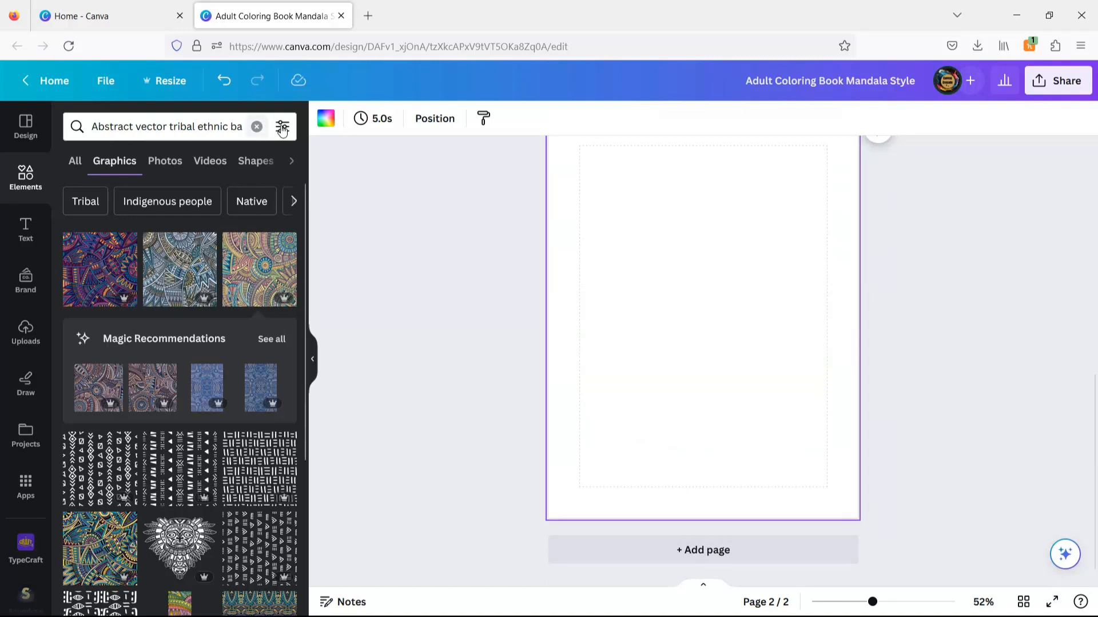
# Search the elements for "Coloring page for adults abstract doodle background" and show all matching graphics
pyautogui.click(257, 127)
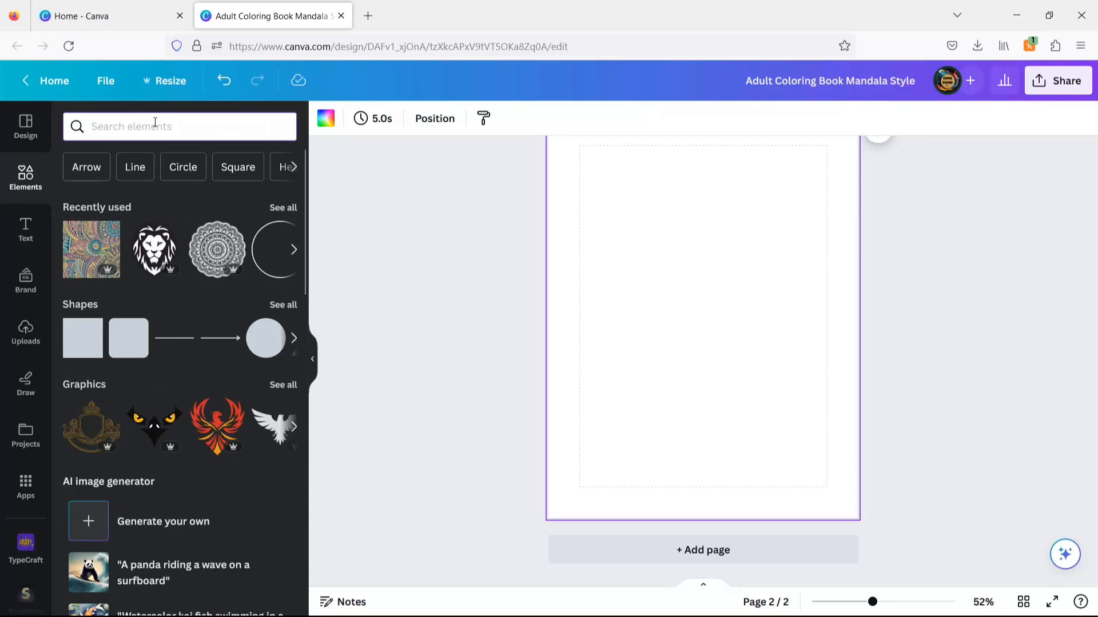
pyautogui.write('coloring')
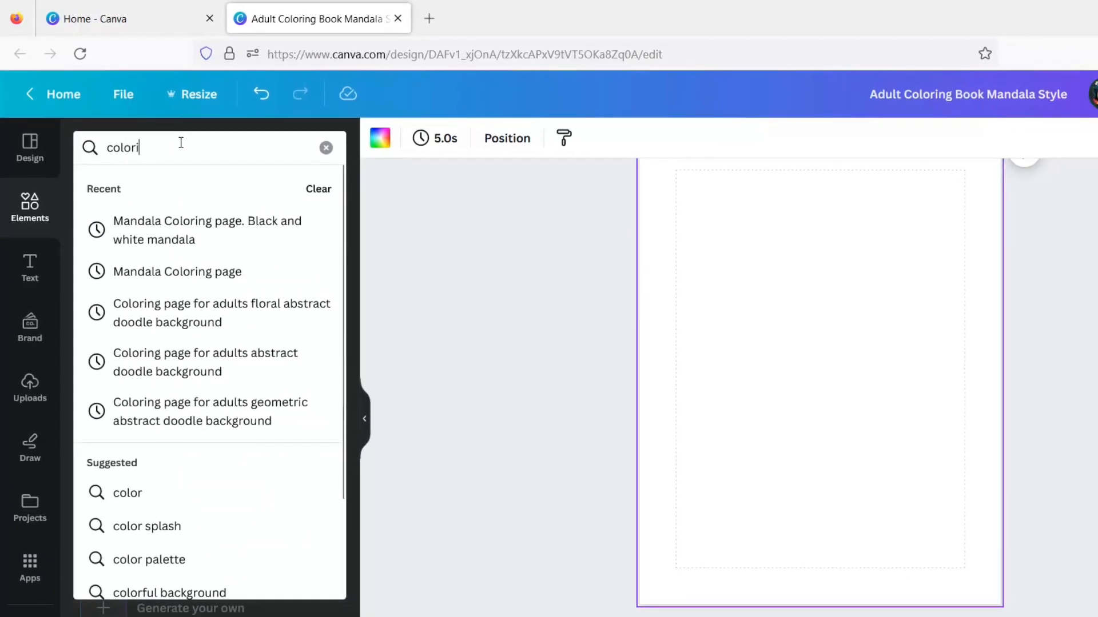
pyautogui.write(' pa')
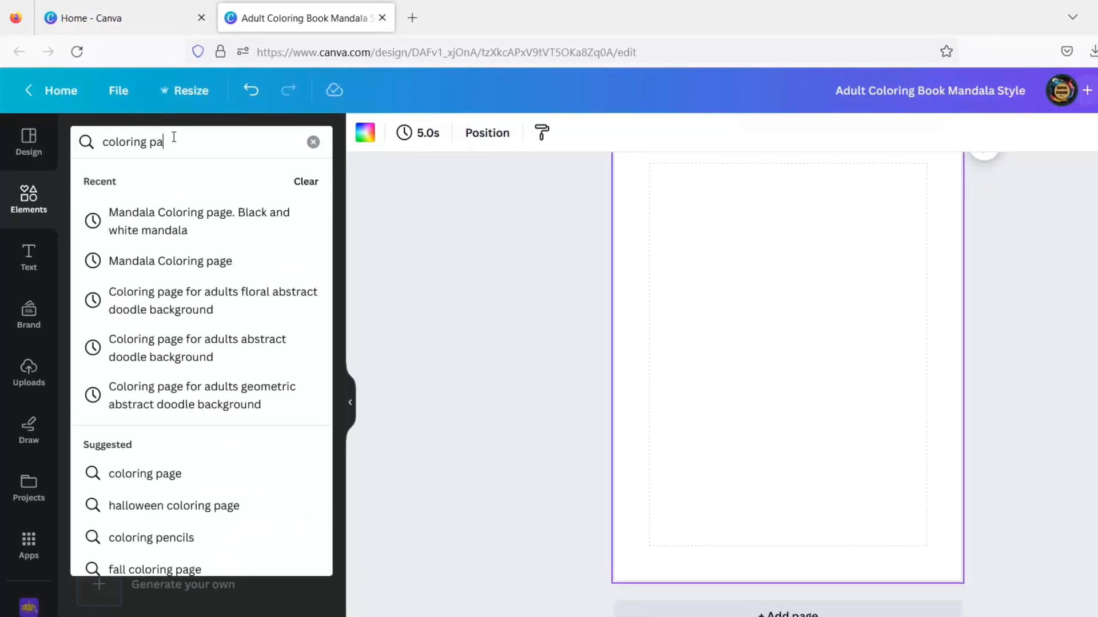
pyautogui.write('ge')
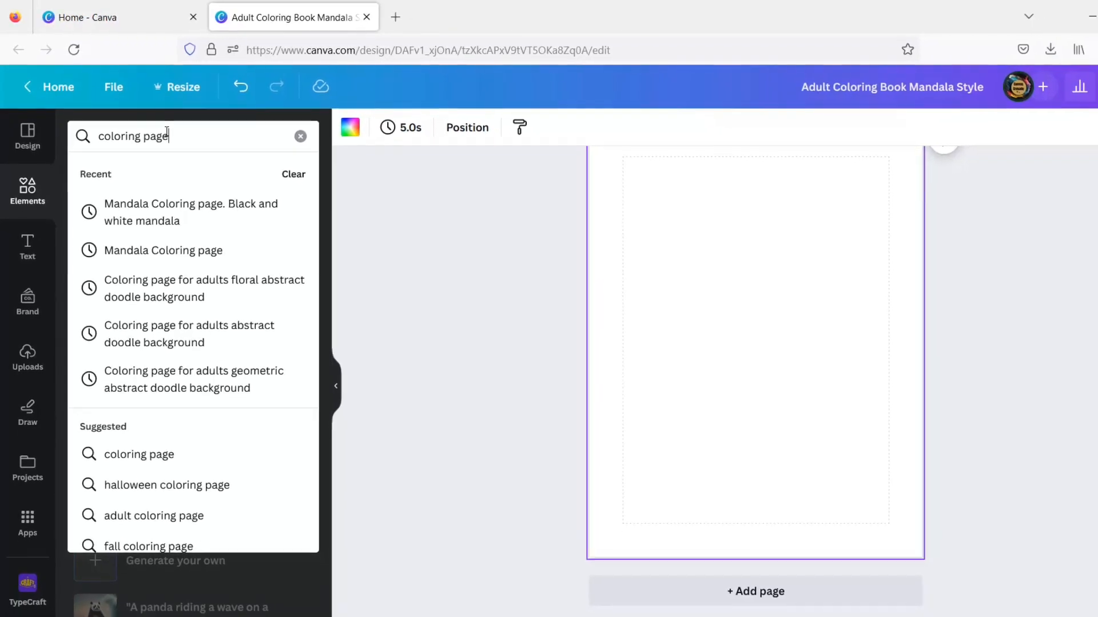
pyautogui.click(181, 315)
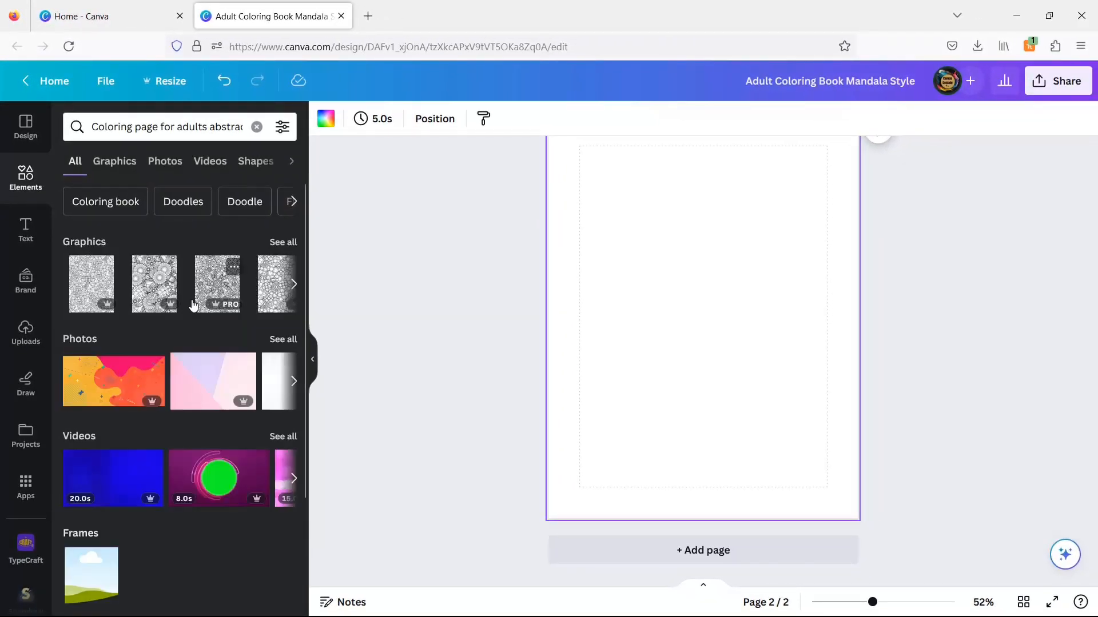
pyautogui.click(280, 242)
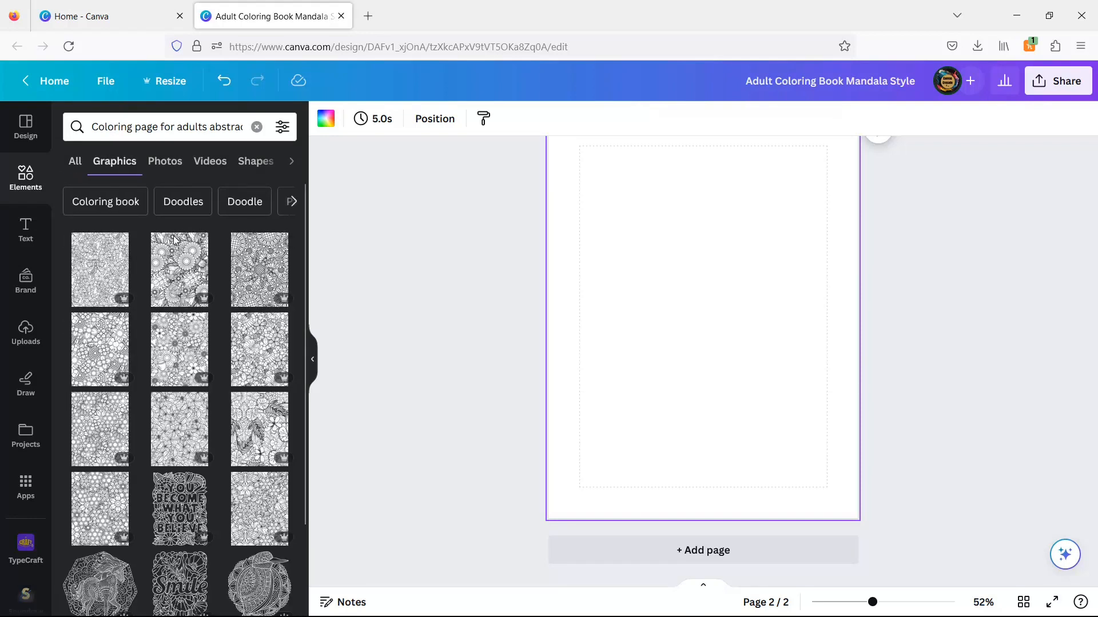
# Add the large-flower doodle pattern to page 2 and stretch it vertically to the page's upper and lower margins
pyautogui.click(177, 265)
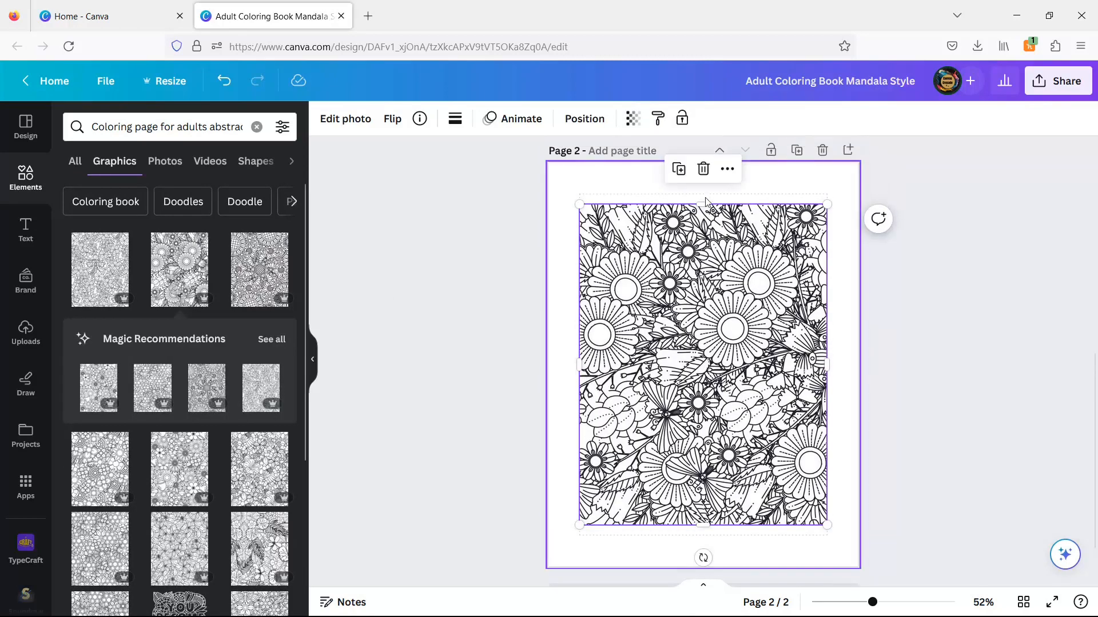
pyautogui.moveTo(703, 204); pyautogui.dragTo(703, 193)
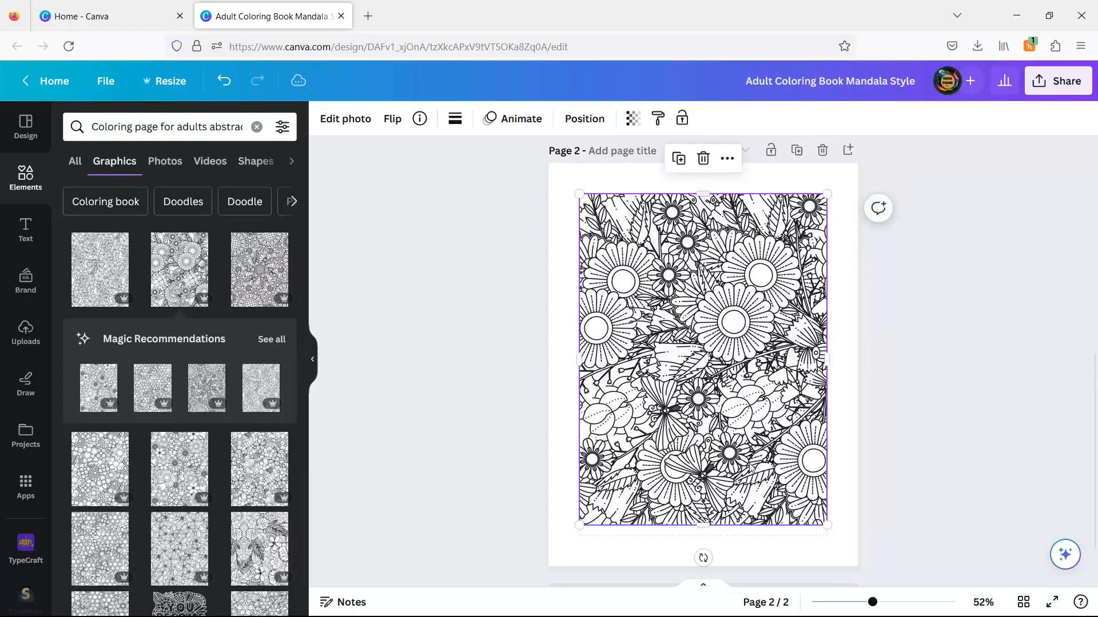
pyautogui.moveTo(702, 524)
pyautogui.mouseDown()
pyautogui.moveTo(704, 535)
pyautogui.moveTo(714, 530)
pyautogui.mouseUp()
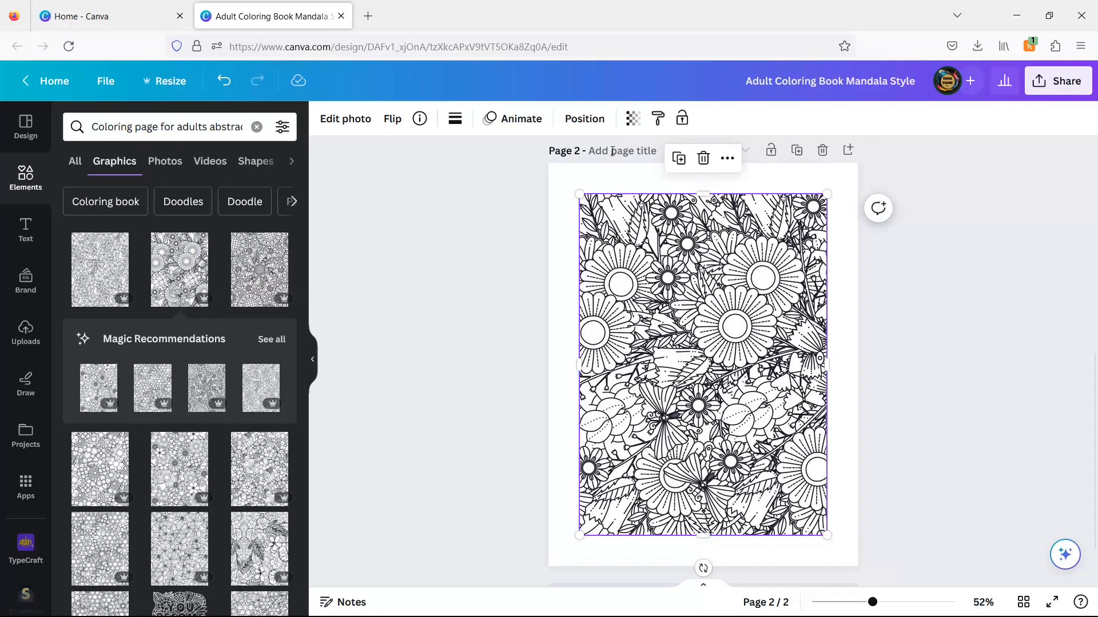
# Add a heading over the floral pattern reading EMBRACE SERENITY, with each word on its own line
pyautogui.click(25, 225)
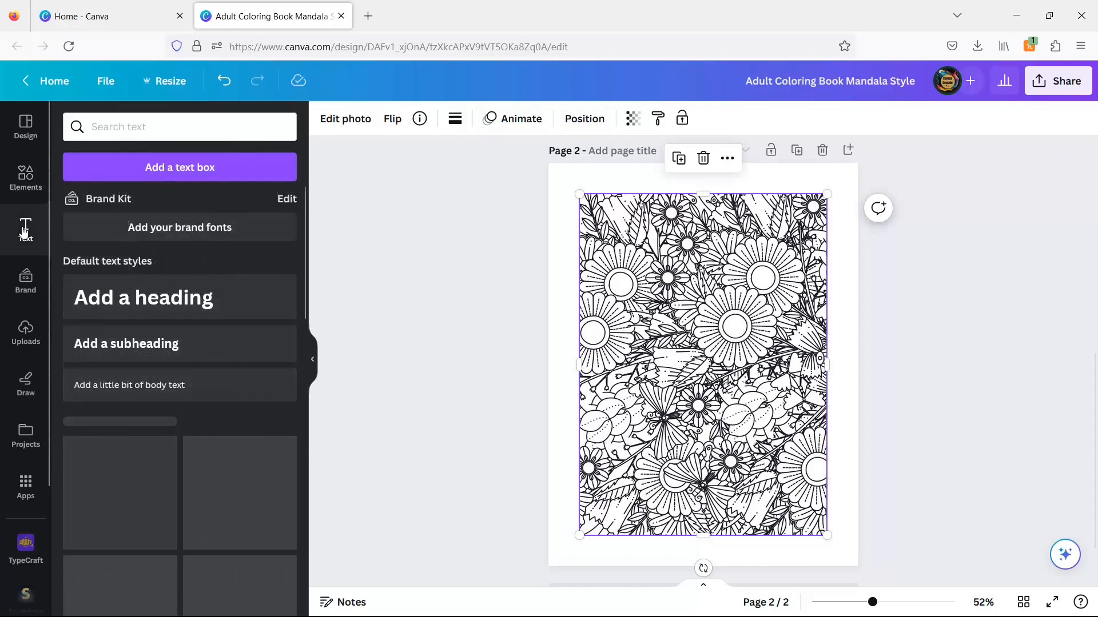
pyautogui.click(162, 305)
pyautogui.write('EMBRACE')
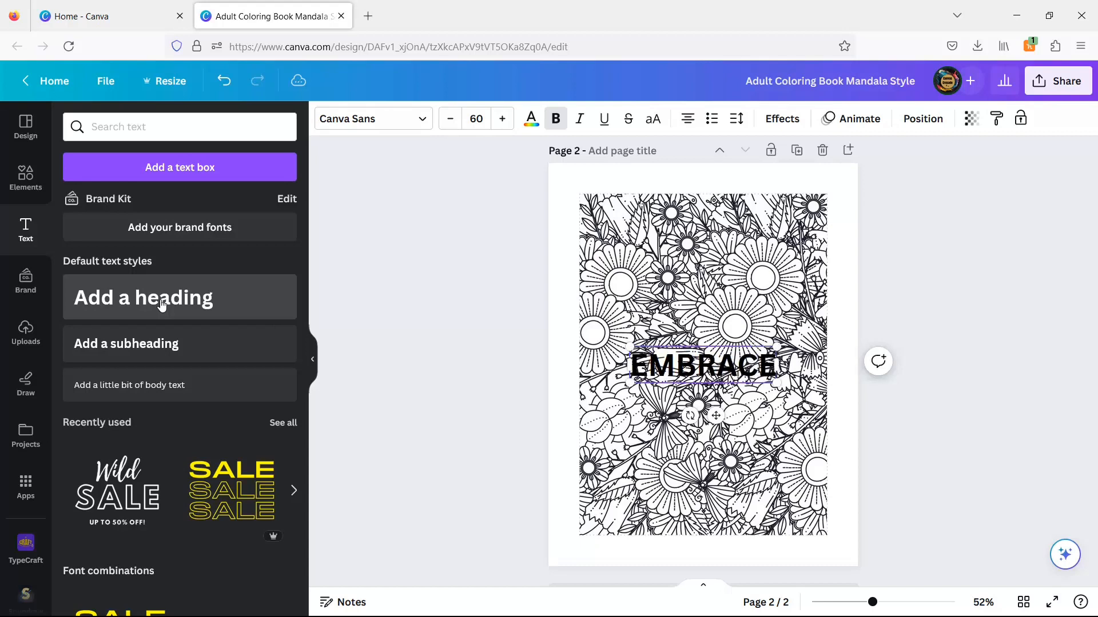
pyautogui.press('Return')
pyautogui.write('SERENITY')
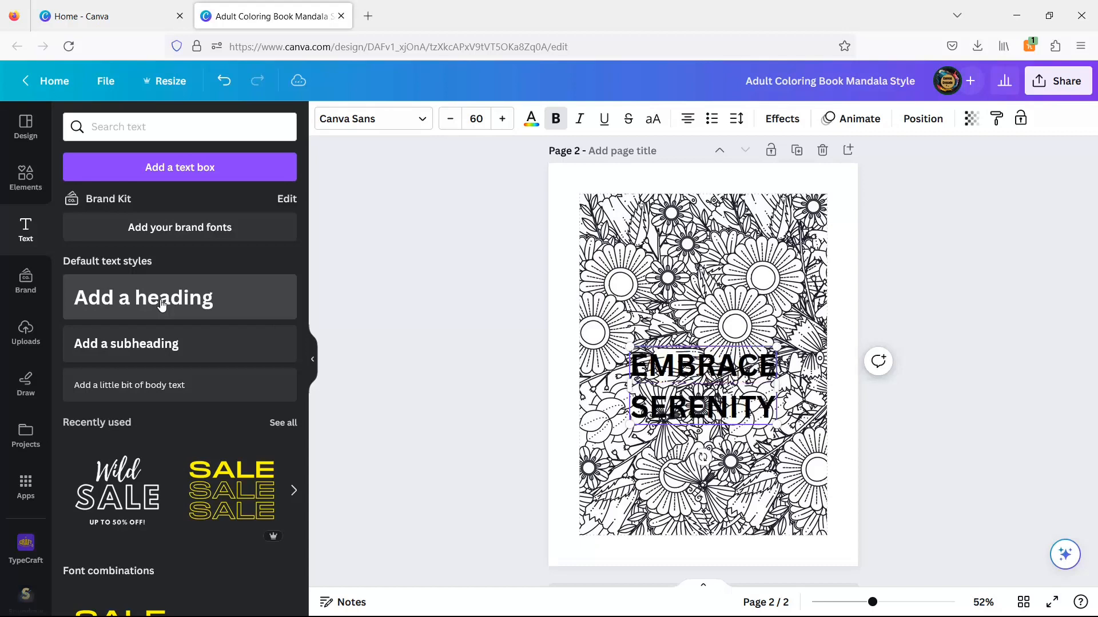
# Change the font of the whole EMBRACE SERENITY heading to TAN Headline
pyautogui.hotkey('ctrl', 'a')
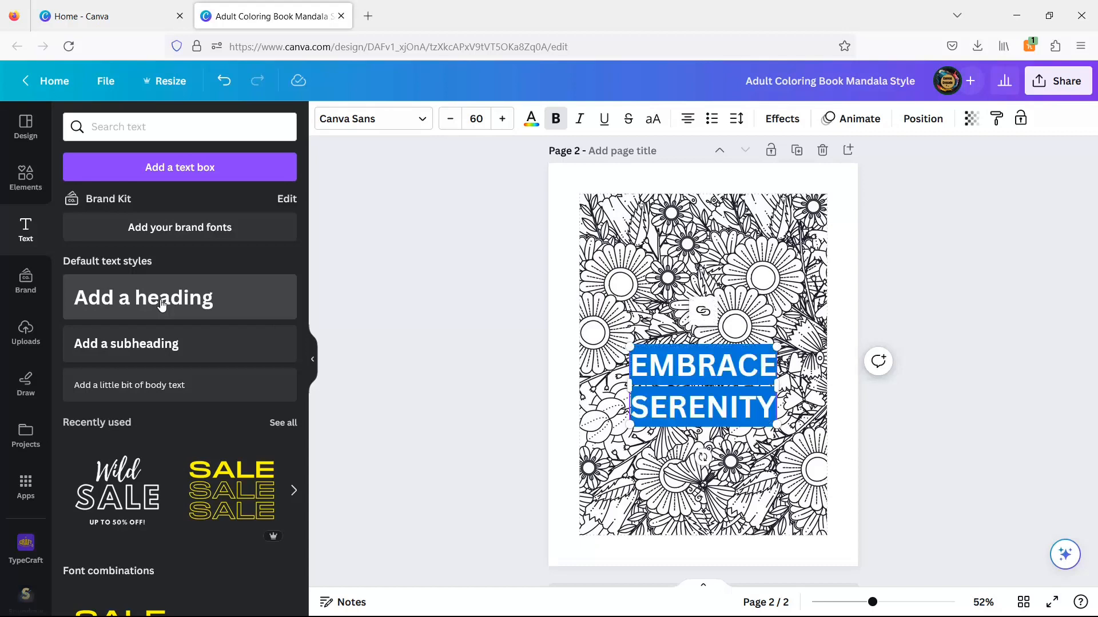
pyautogui.click(417, 119)
pyautogui.click(211, 165)
pyautogui.write('TAN HEA')
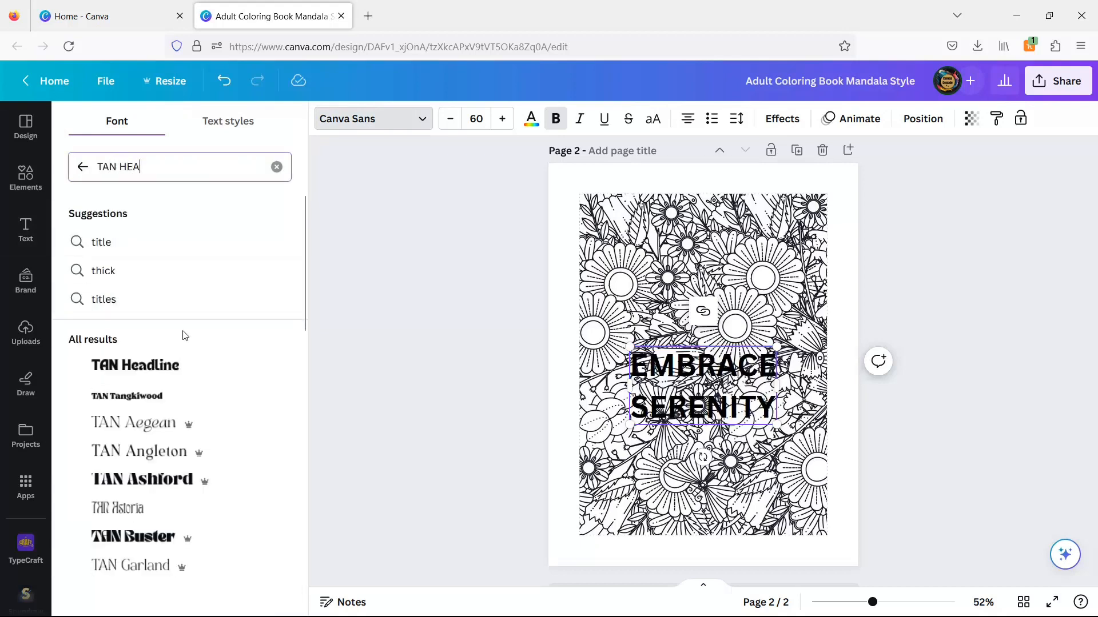
pyautogui.click(157, 365)
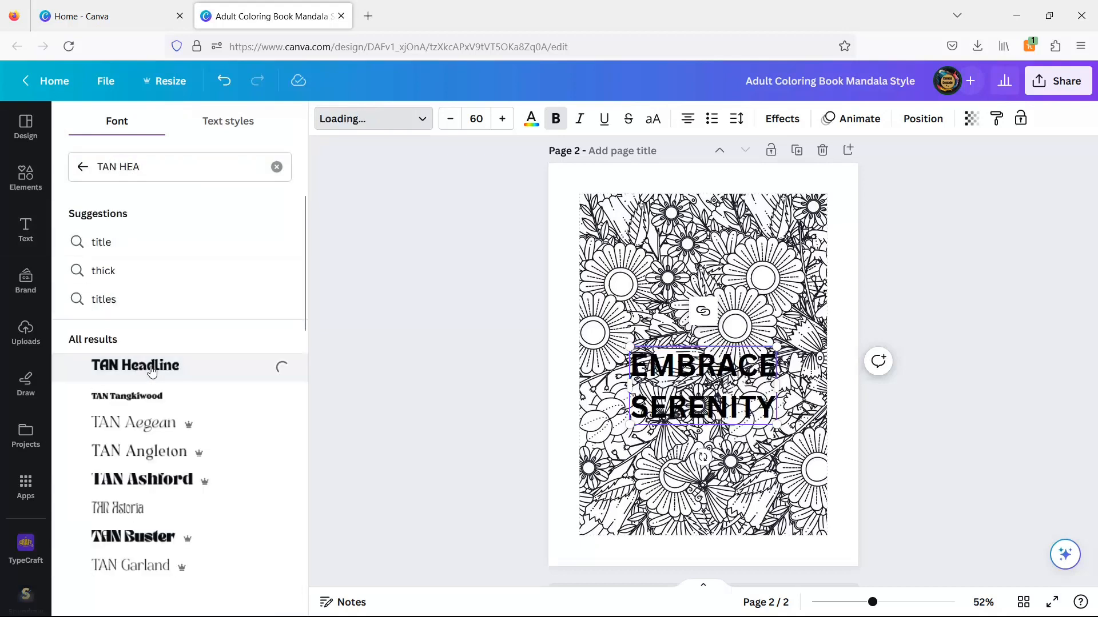
# Enlarge the heading to about size 77.3, tilt it slightly counterclockwise, and move it up to the middle of the pattern
pyautogui.moveTo(610, 431); pyautogui.dragTo(591, 434)
pyautogui.moveTo(795, 346); pyautogui.dragTo(828, 333)
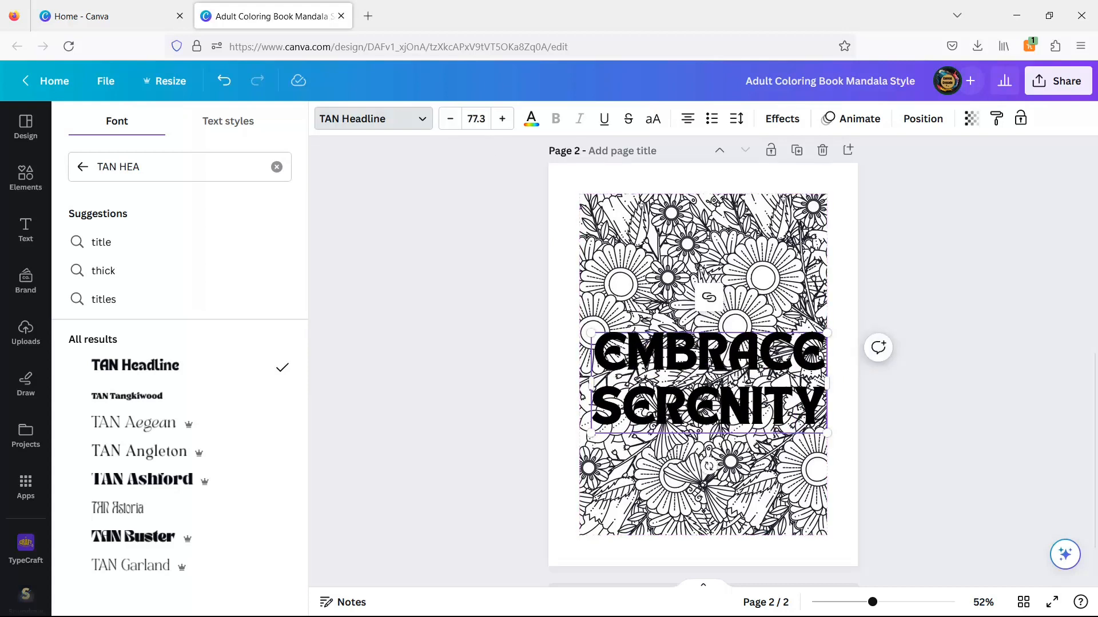
pyautogui.moveTo(709, 466); pyautogui.dragTo(756, 486)
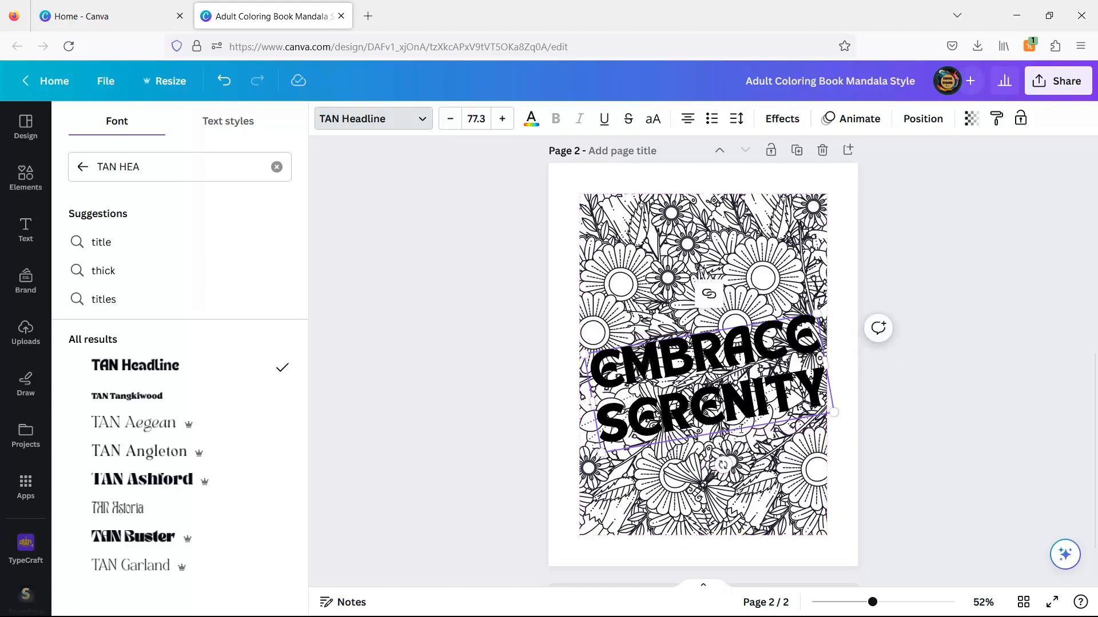
pyautogui.moveTo(737, 432); pyautogui.dragTo(730, 403)
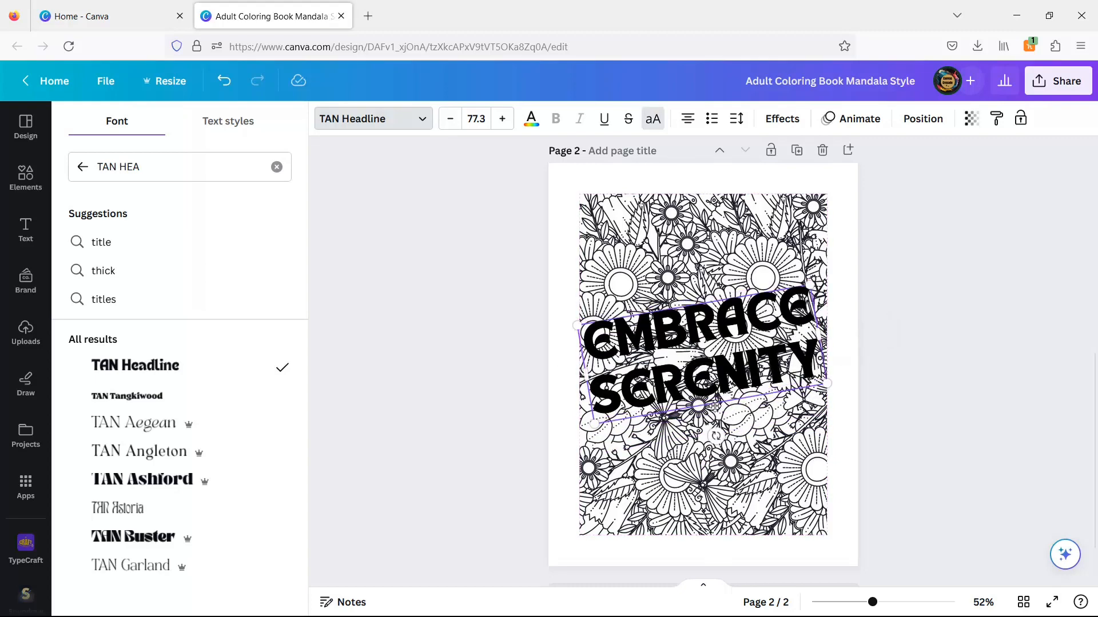
# Apply the Hollow text effect to the heading with a thickness of 70
pyautogui.click(783, 118)
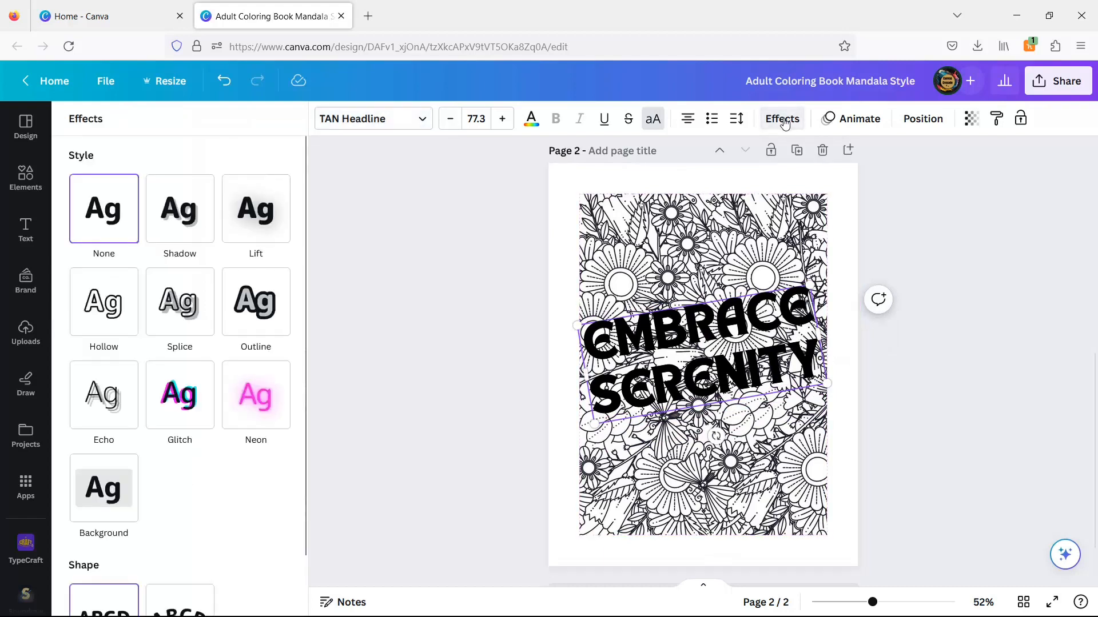
pyautogui.click(95, 309)
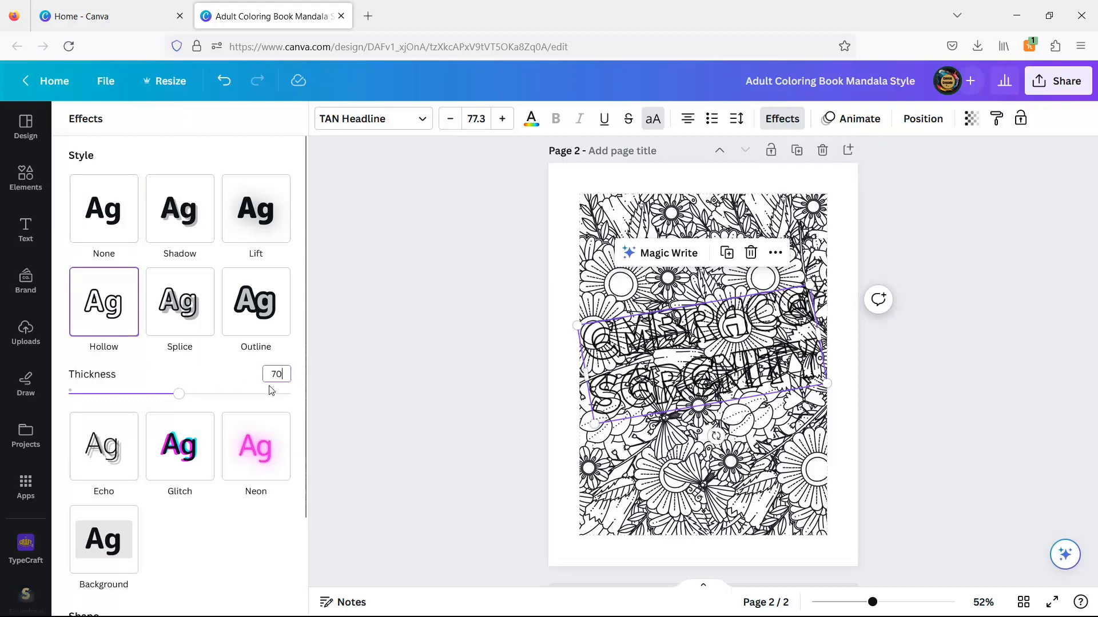
pyautogui.press('Return')
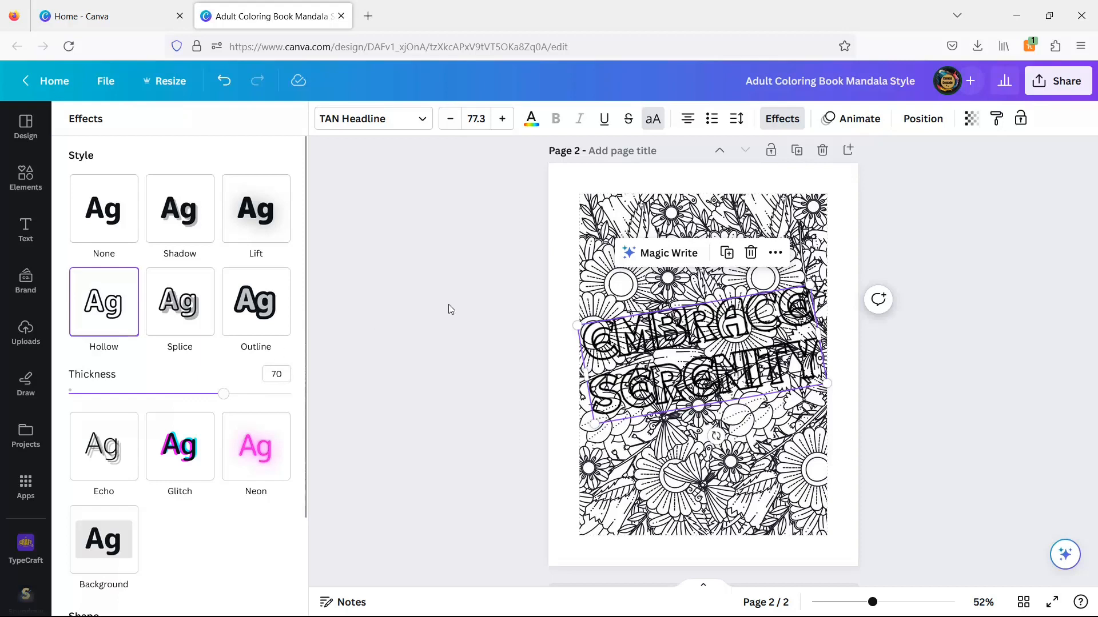
# Duplicate the hollow heading, make the copy solid white #ffffff without an effect, and align it exactly over the original
pyautogui.click(727, 253)
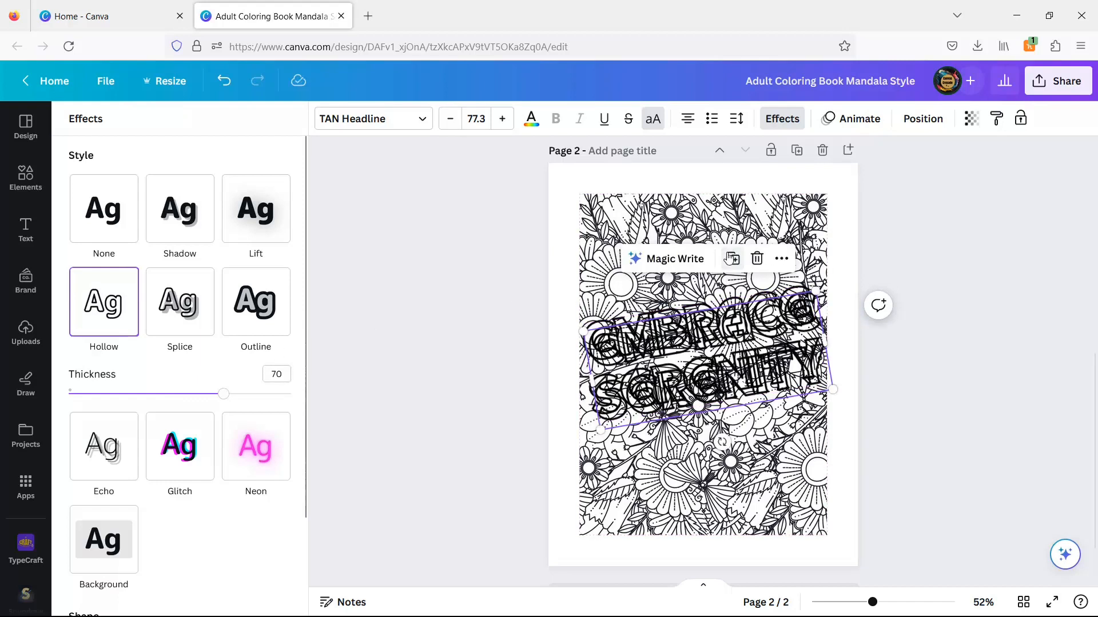
pyautogui.click(534, 123)
pyautogui.click(159, 212)
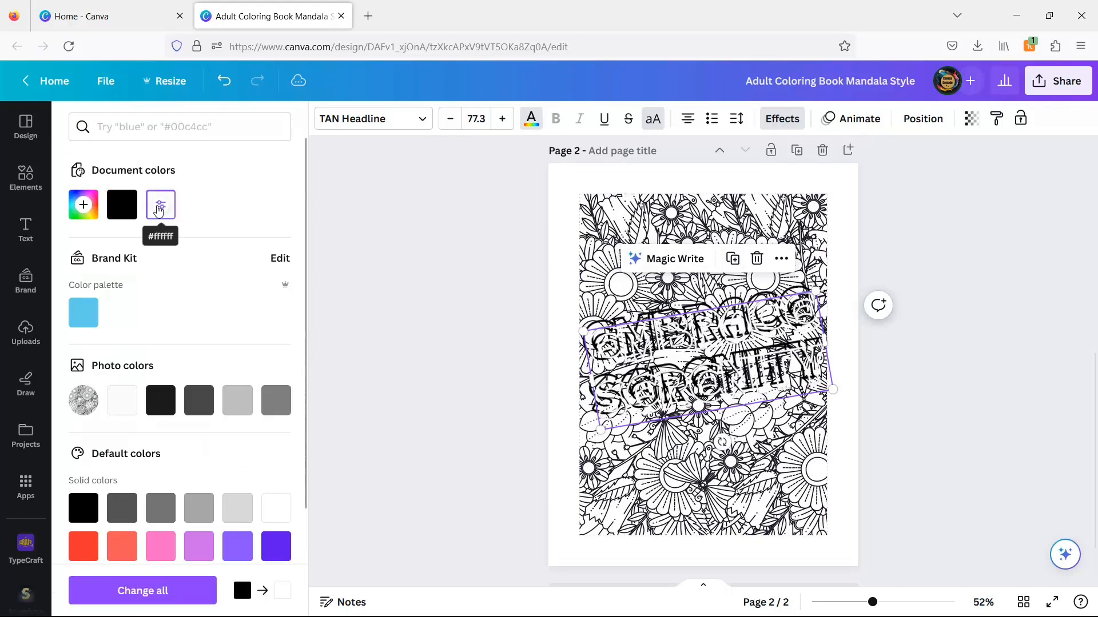
pyautogui.click(789, 124)
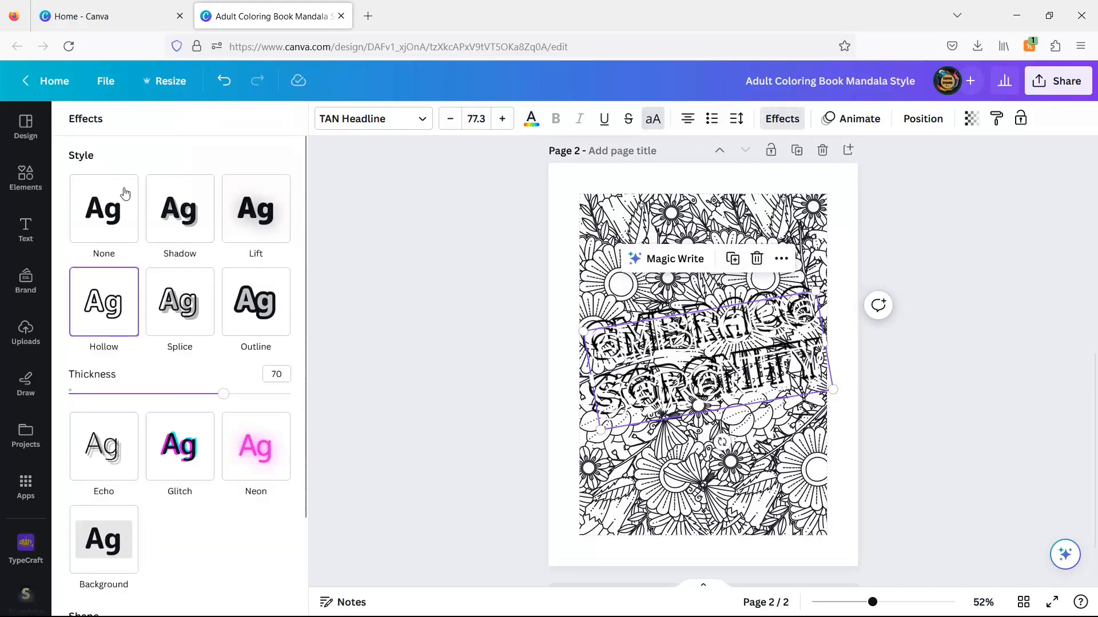
pyautogui.click(108, 212)
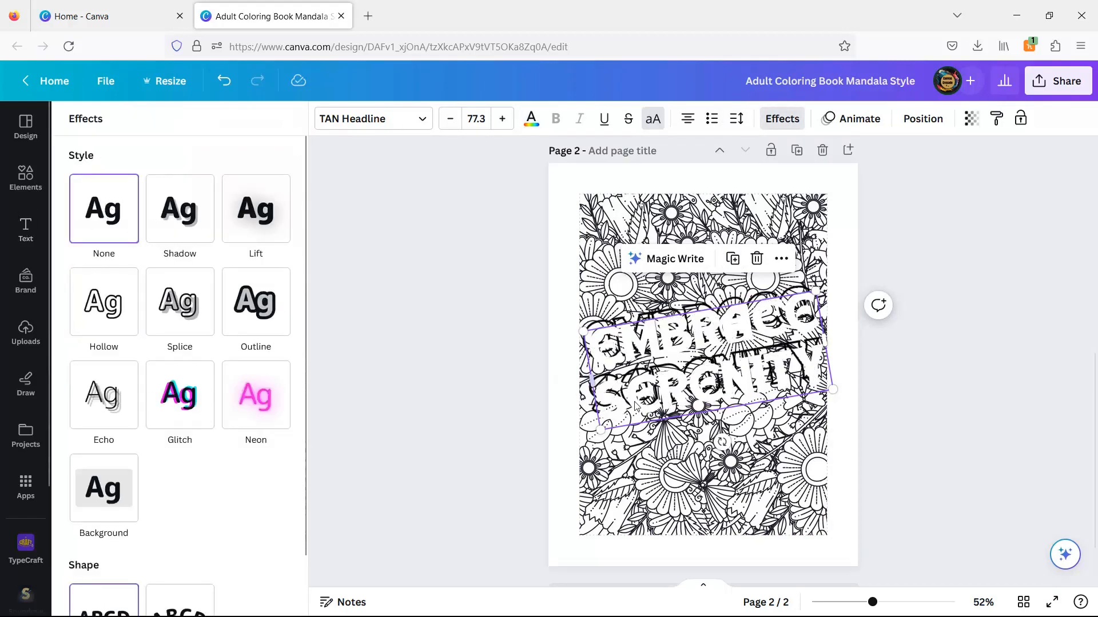
pyautogui.moveTo(665, 403); pyautogui.dragTo(655, 393)
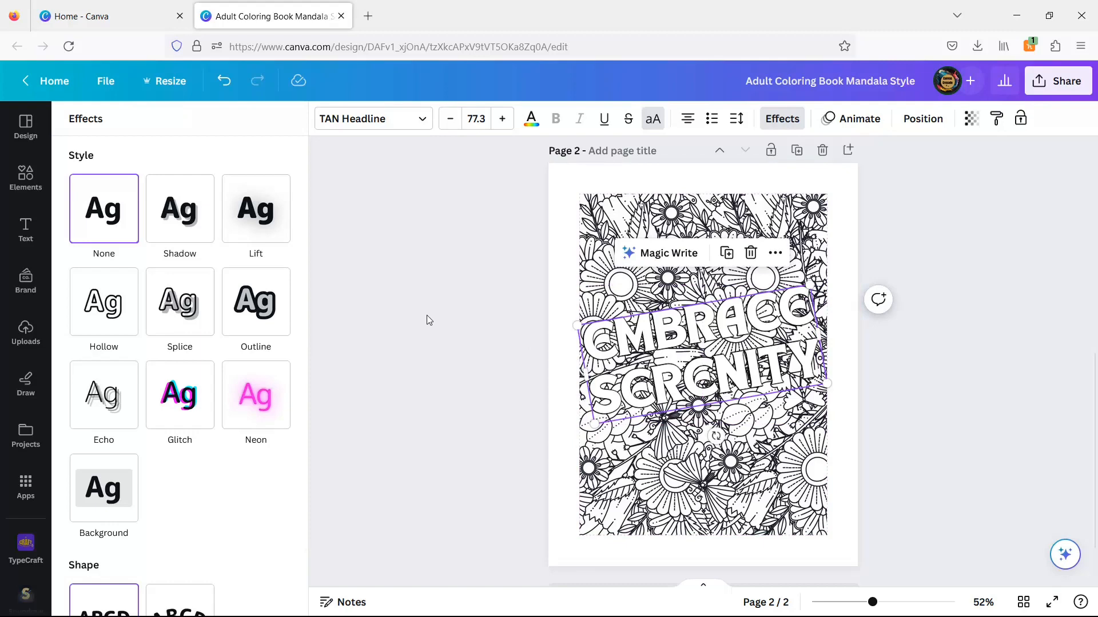
pyautogui.click(430, 314)
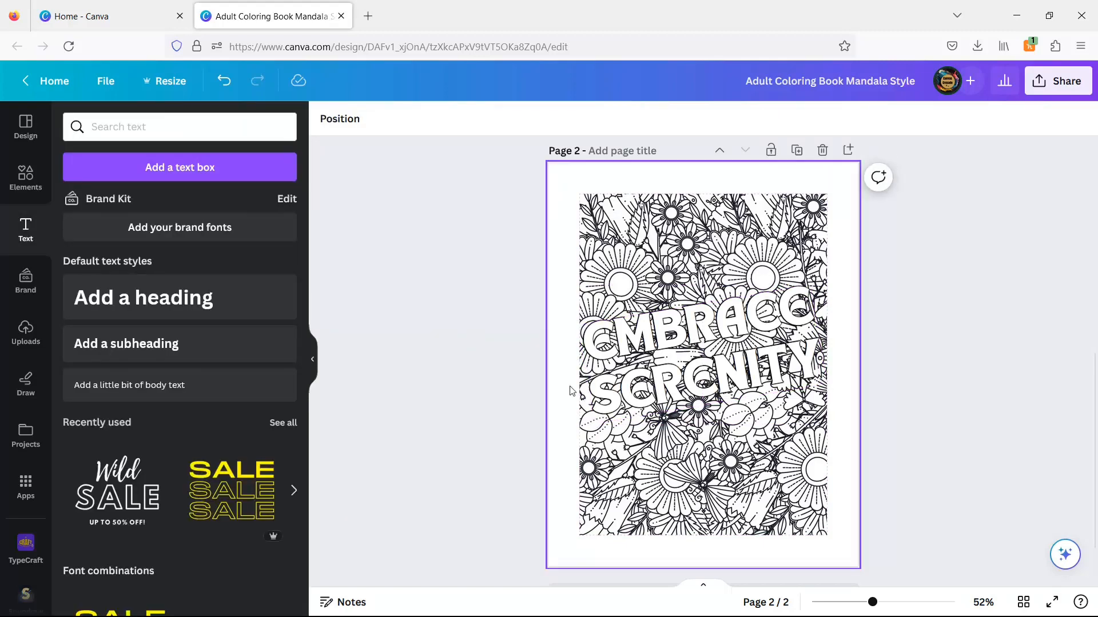
# Set the black heading's Hollow thickness to 80 and realign the white and black headings so they overlap exactly
pyautogui.moveTo(610, 340)
pyautogui.mouseDown()
pyautogui.moveTo(613, 363)
pyautogui.moveTo(609, 322)
pyautogui.mouseUp()
pyautogui.click(782, 118)
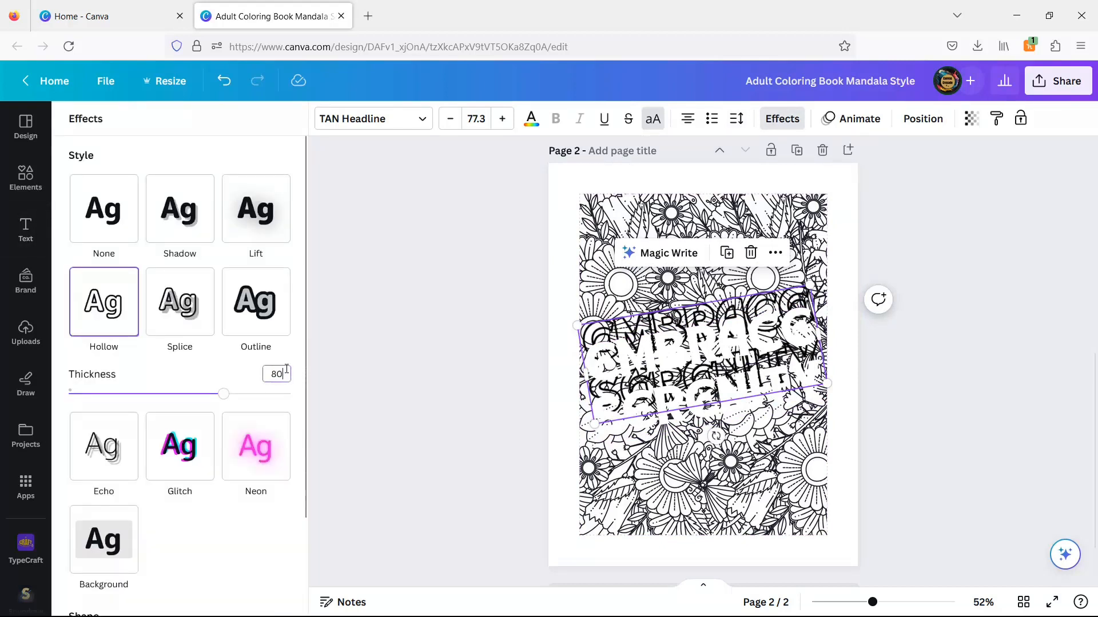
pyautogui.press('Return')
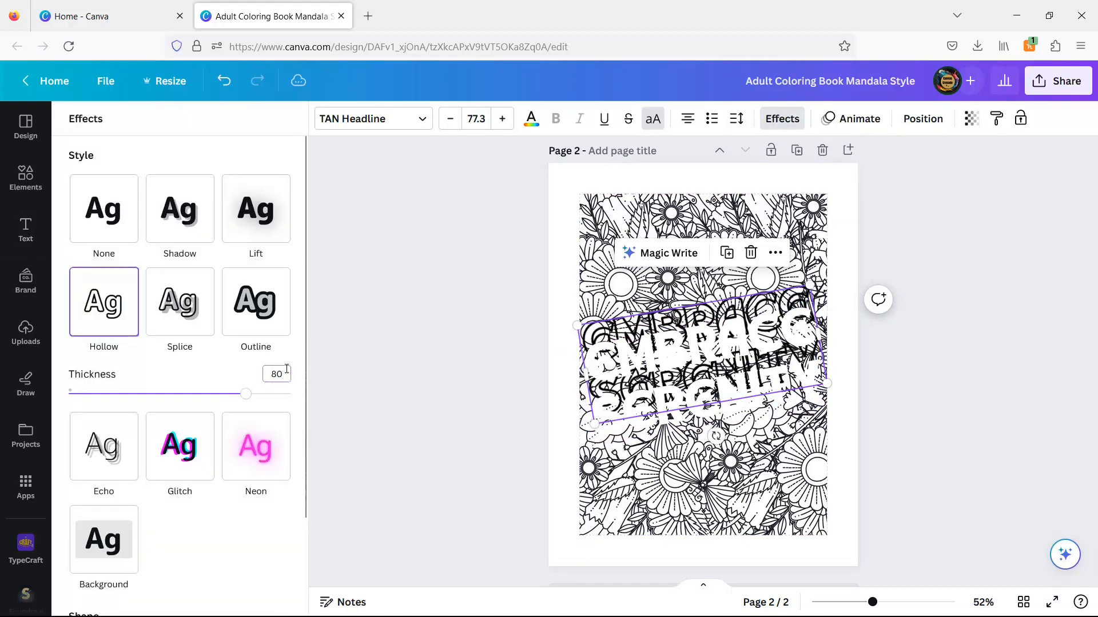
pyautogui.click(687, 404)
pyautogui.moveTo(692, 396); pyautogui.dragTo(689, 377)
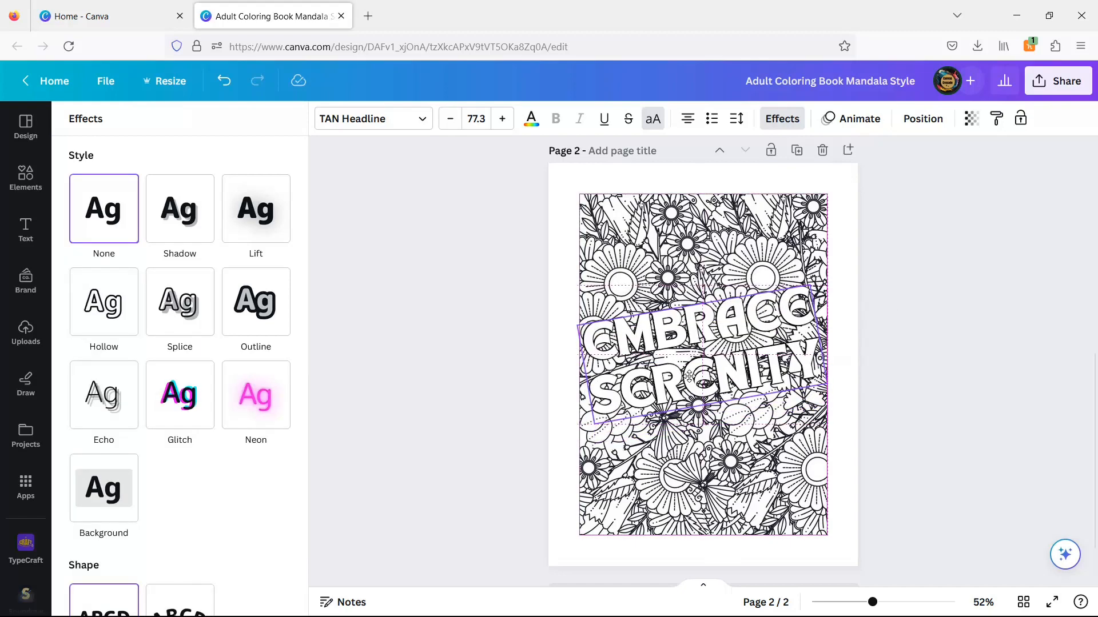
pyautogui.click(497, 334)
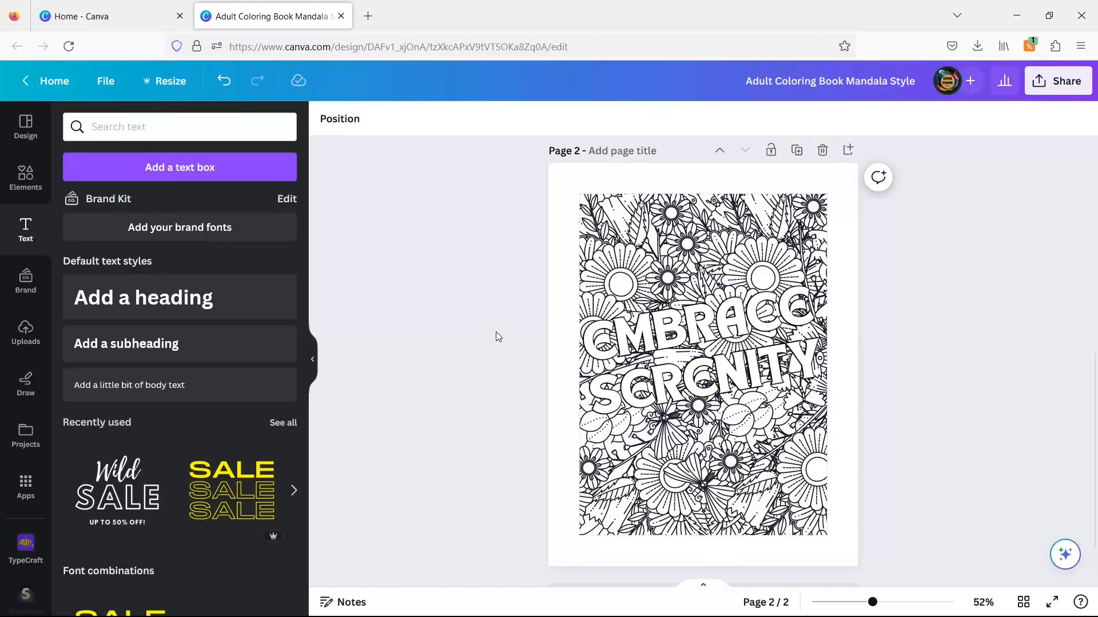
# Add a blank third page and search the elements for "Giraffe mandala. Element Adult coloring page."
pyautogui.scroll(-2, 495, 336)
pyautogui.click(708, 559)
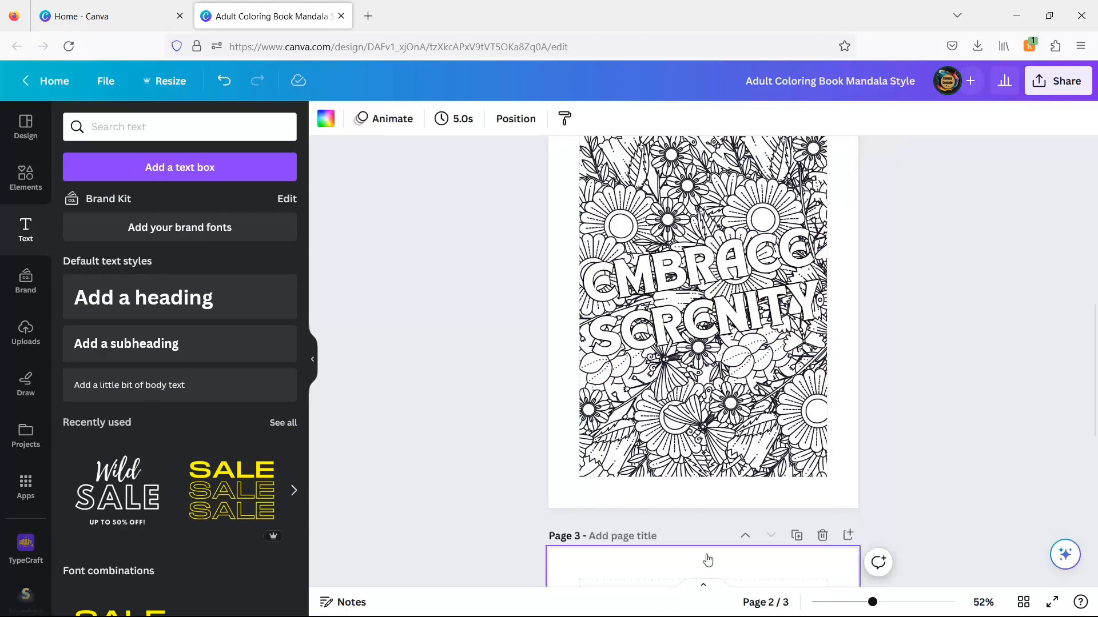
pyautogui.click(27, 182)
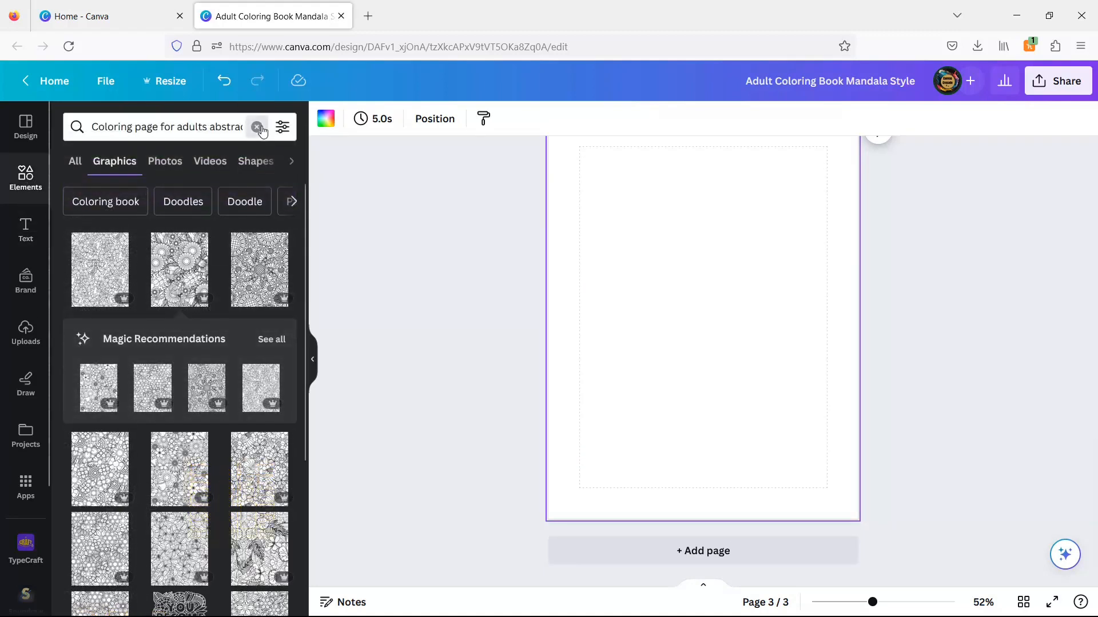
pyautogui.click(259, 128)
pyautogui.write('gir')
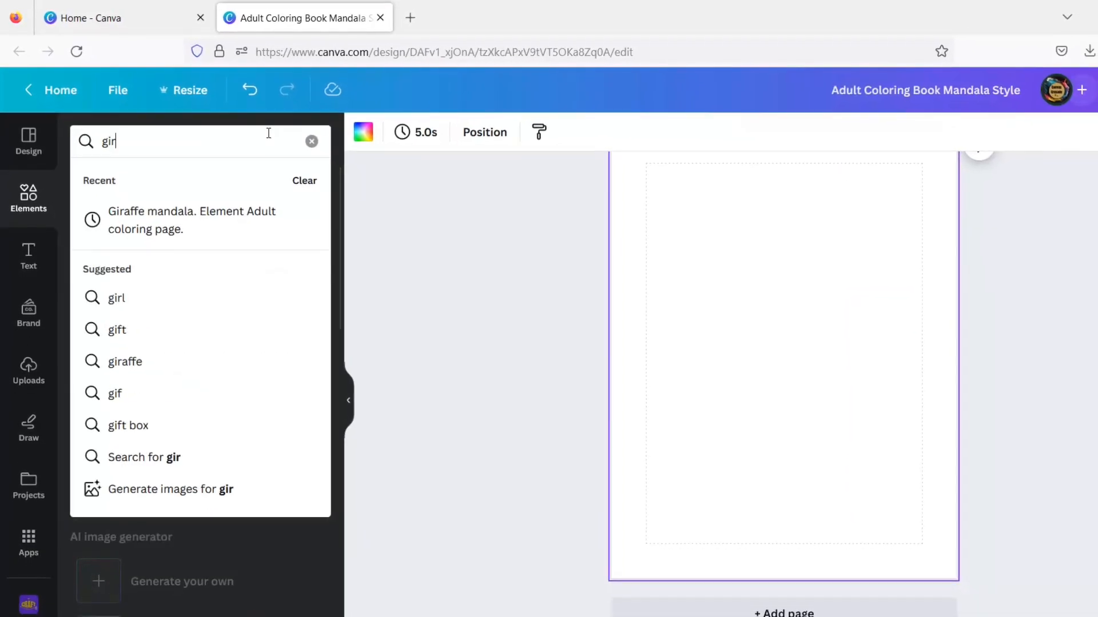
pyautogui.write('a')
pyautogui.click(206, 222)
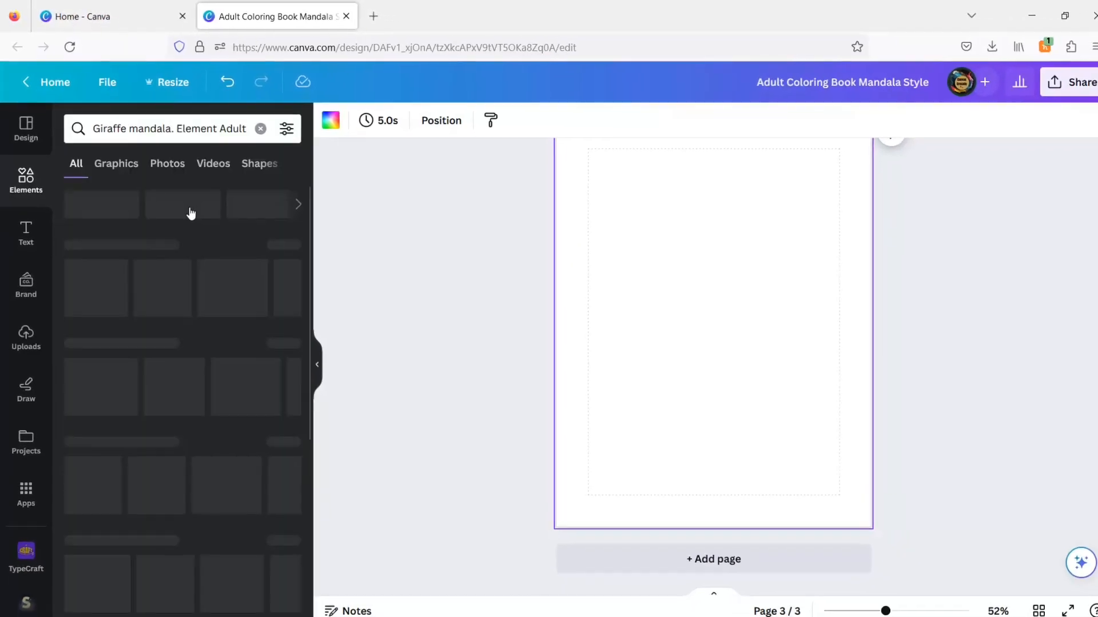
# Add the giraffe head graphic with surrounding leaves to page 3 and place it slightly above the page centre
pyautogui.click(286, 246)
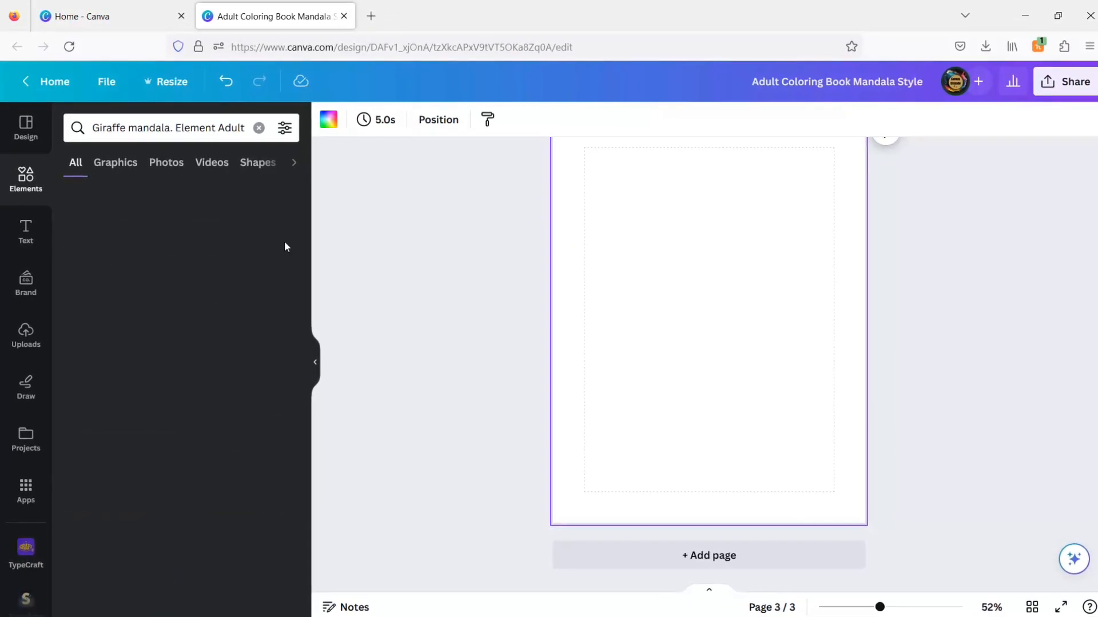
pyautogui.click(102, 273)
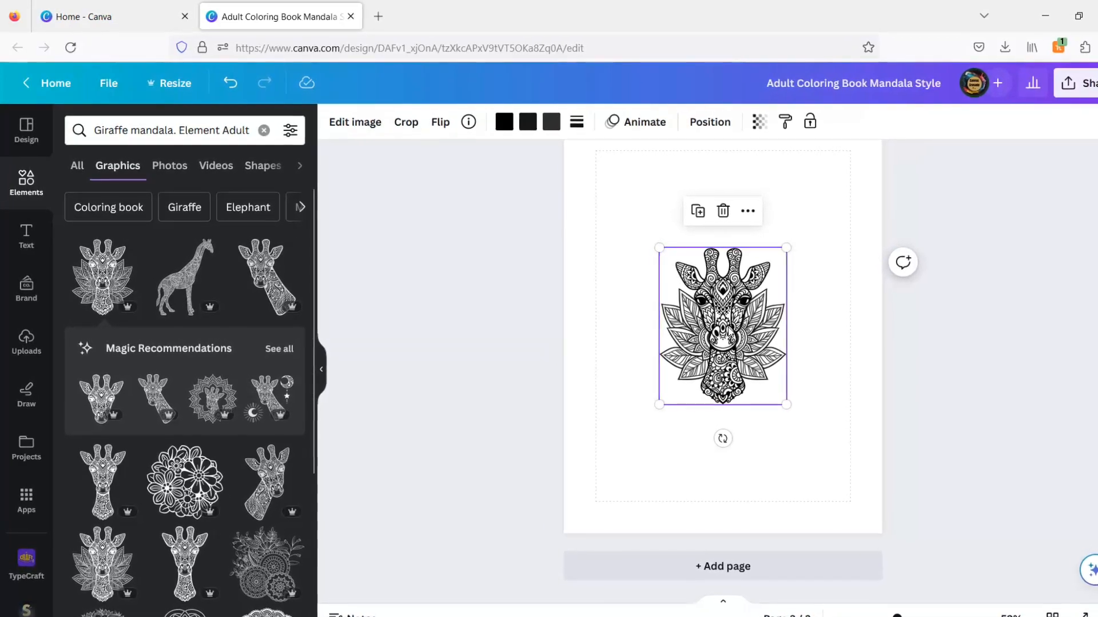
pyautogui.moveTo(727, 335); pyautogui.dragTo(727, 309)
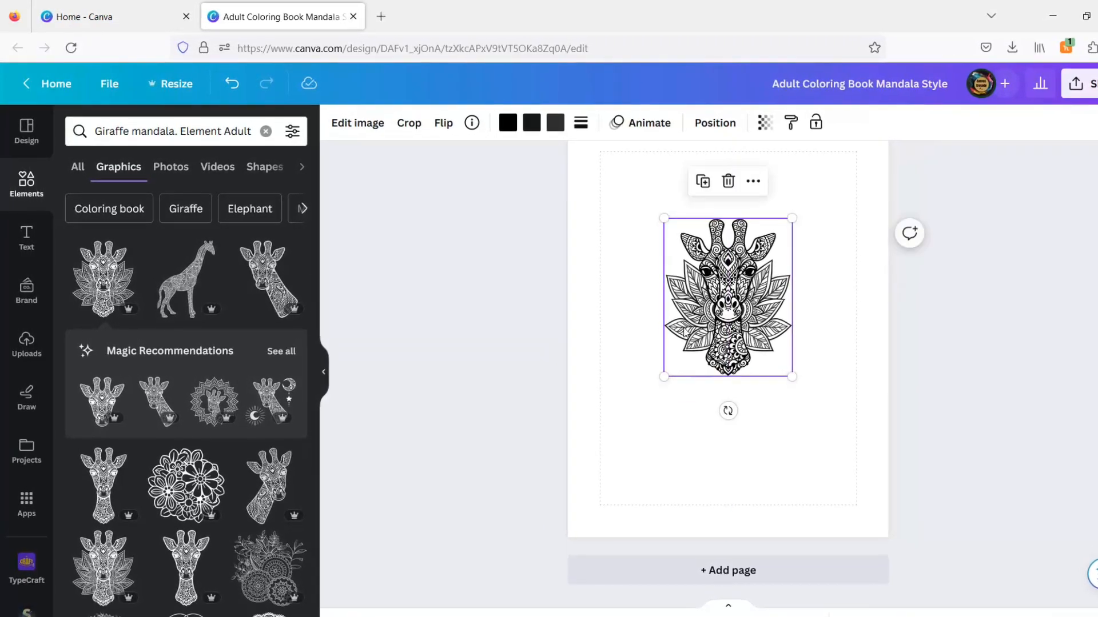
pyautogui.click(635, 442)
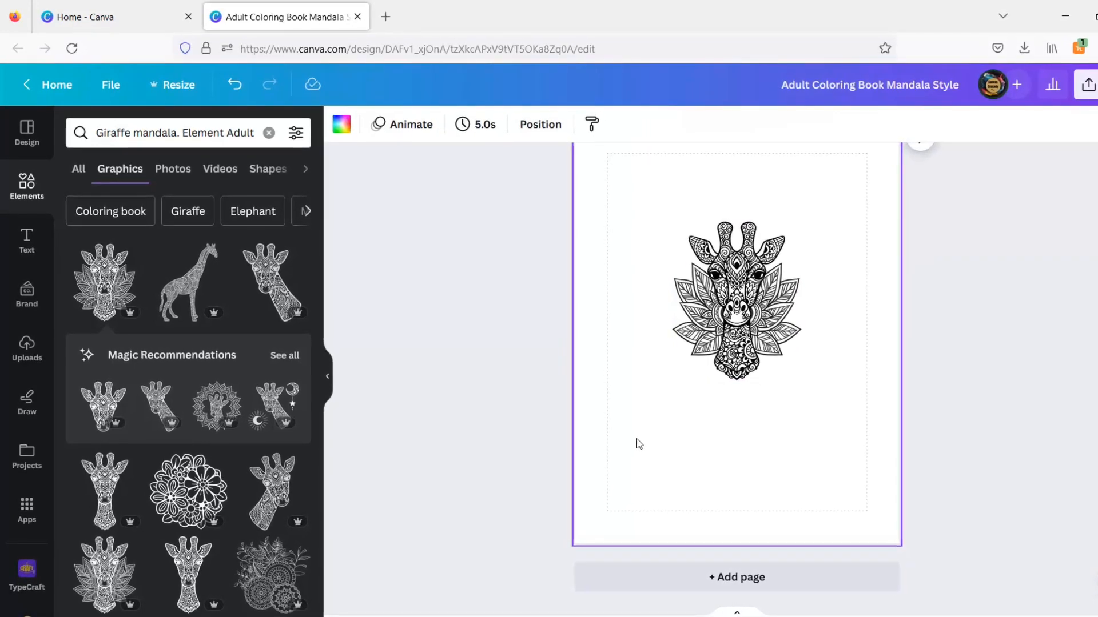
# Align the giraffe graphic to the middle of the page
pyautogui.click(26, 186)
pyautogui.click(743, 303)
pyautogui.click(730, 126)
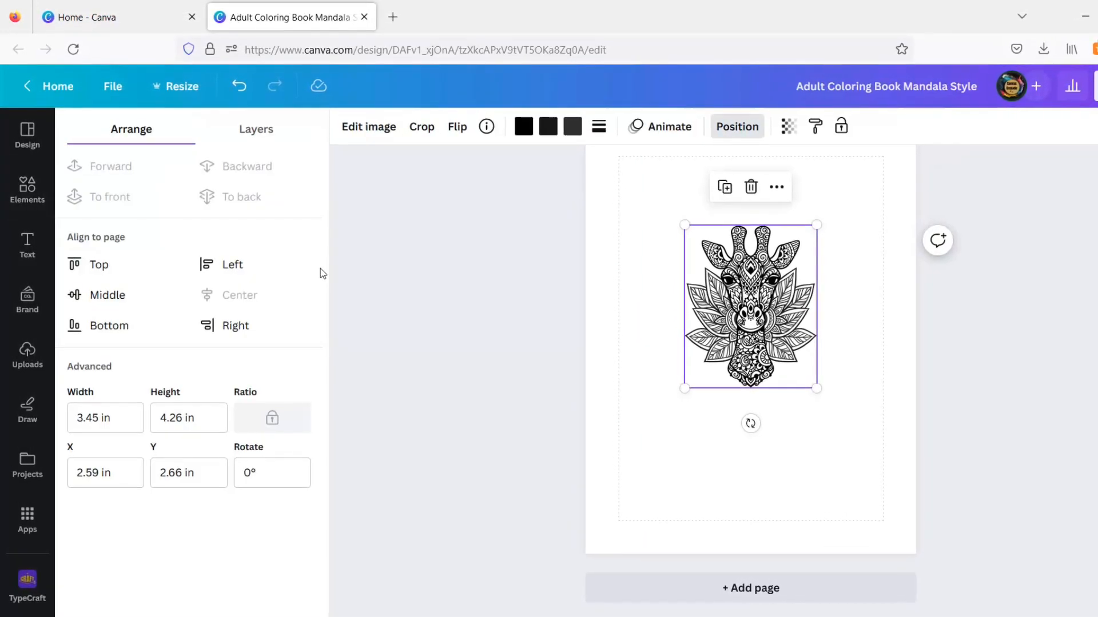
pyautogui.click(95, 295)
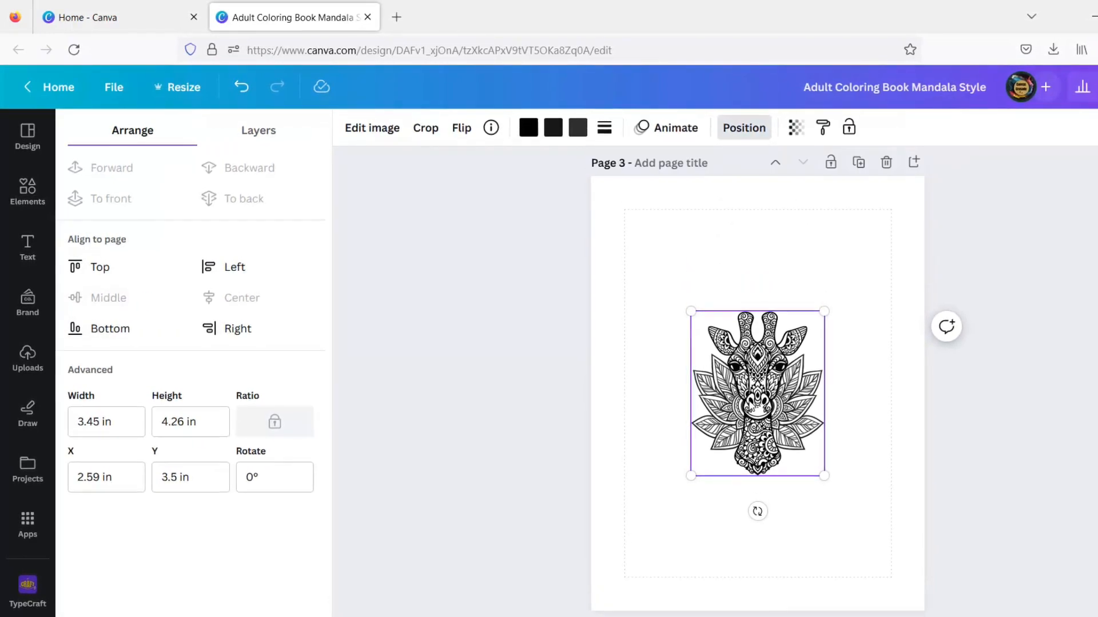
pyautogui.click(671, 363)
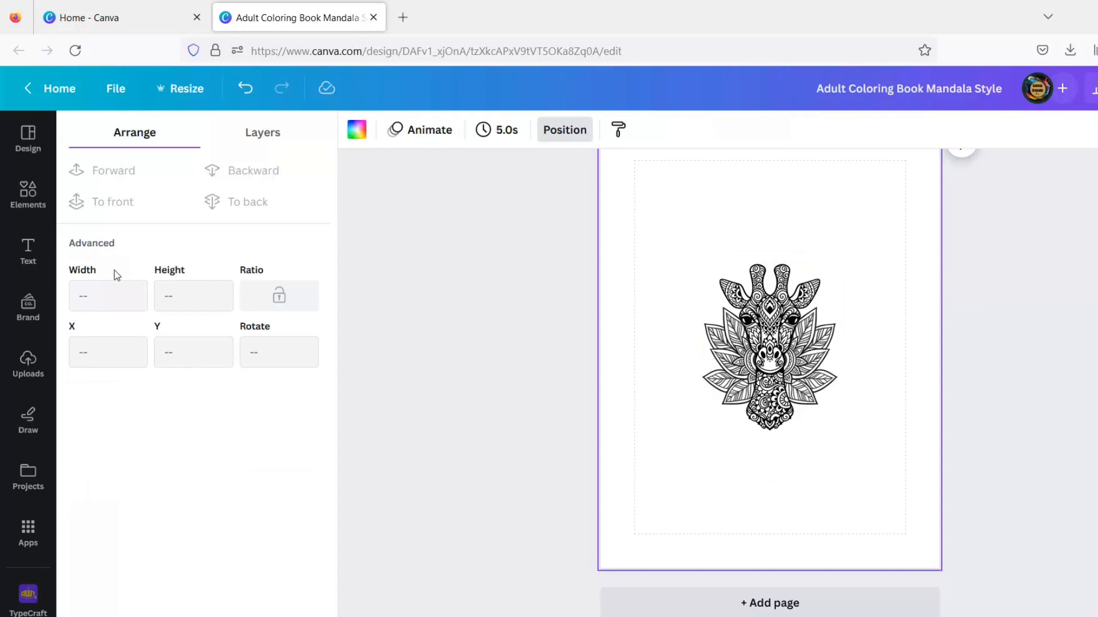
# Add a circle over the giraffe, fill it with the brand palette's light blue, and enlarge it to about 4.84 in wide
pyautogui.click(26, 194)
pyautogui.click(292, 374)
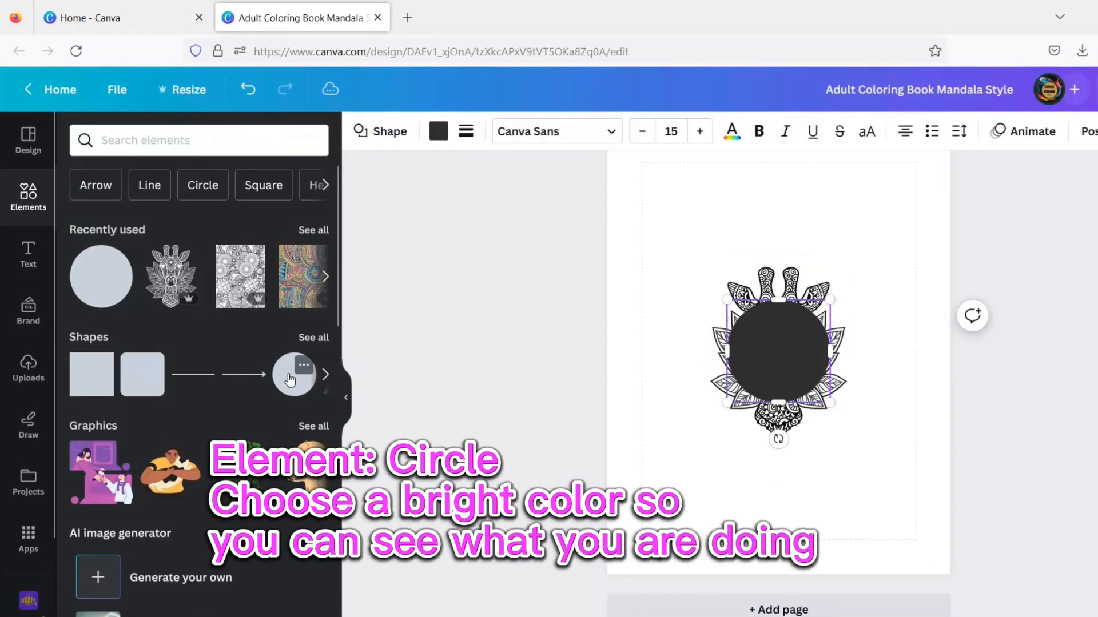
pyautogui.click(438, 136)
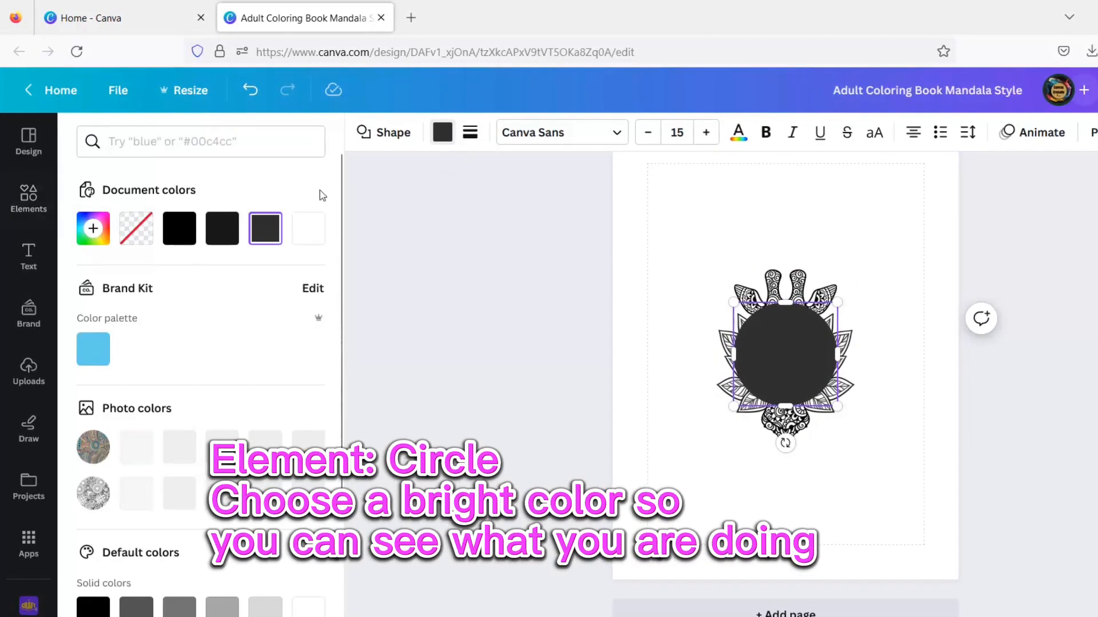
pyautogui.click(93, 348)
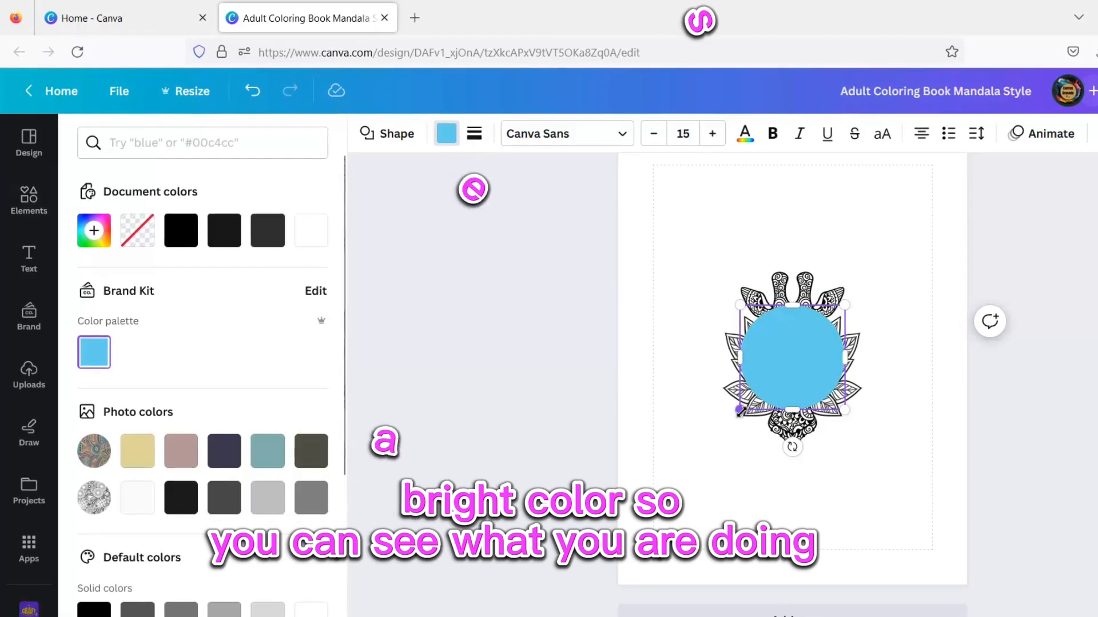
pyautogui.moveTo(738, 409); pyautogui.dragTo(696, 460)
pyautogui.moveTo(850, 306); pyautogui.dragTo(895, 264)
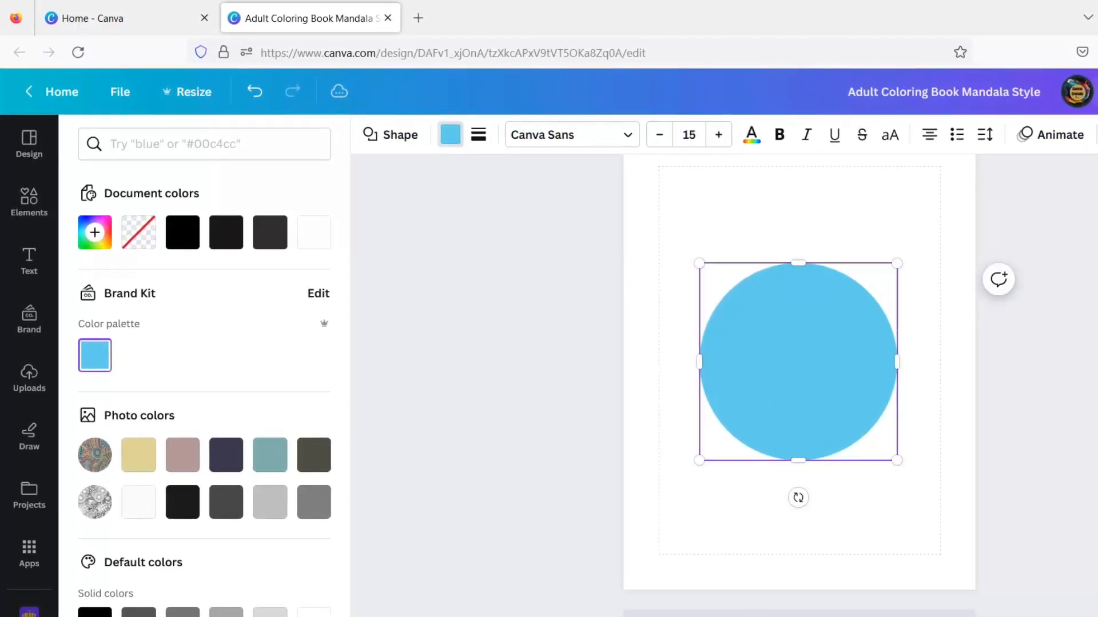
# Send the blue circle behind the giraffe, resize it to about 4.72 in, and centre it on the page both ways
pyautogui.click(1093, 134)
pyautogui.click(261, 213)
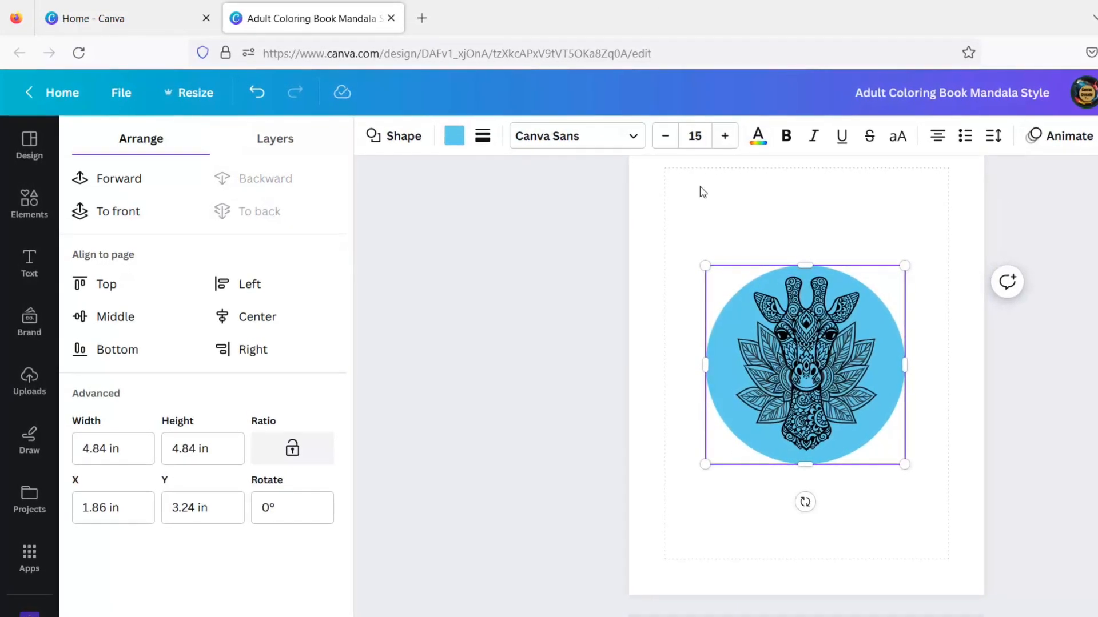
pyautogui.click(220, 312)
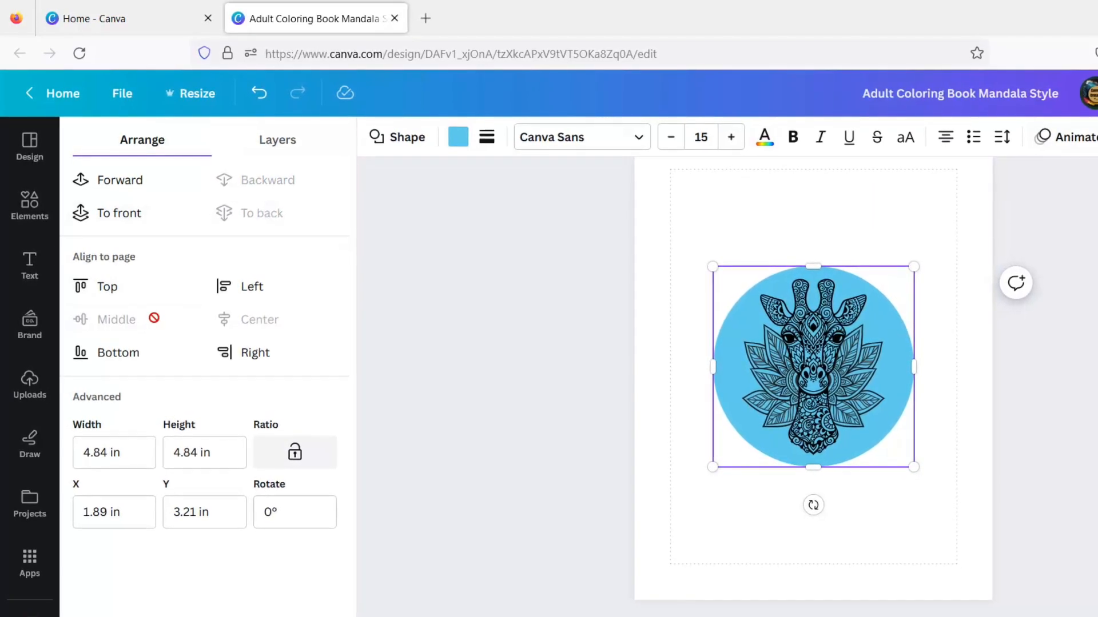
pyautogui.moveTo(715, 466); pyautogui.dragTo(722, 467)
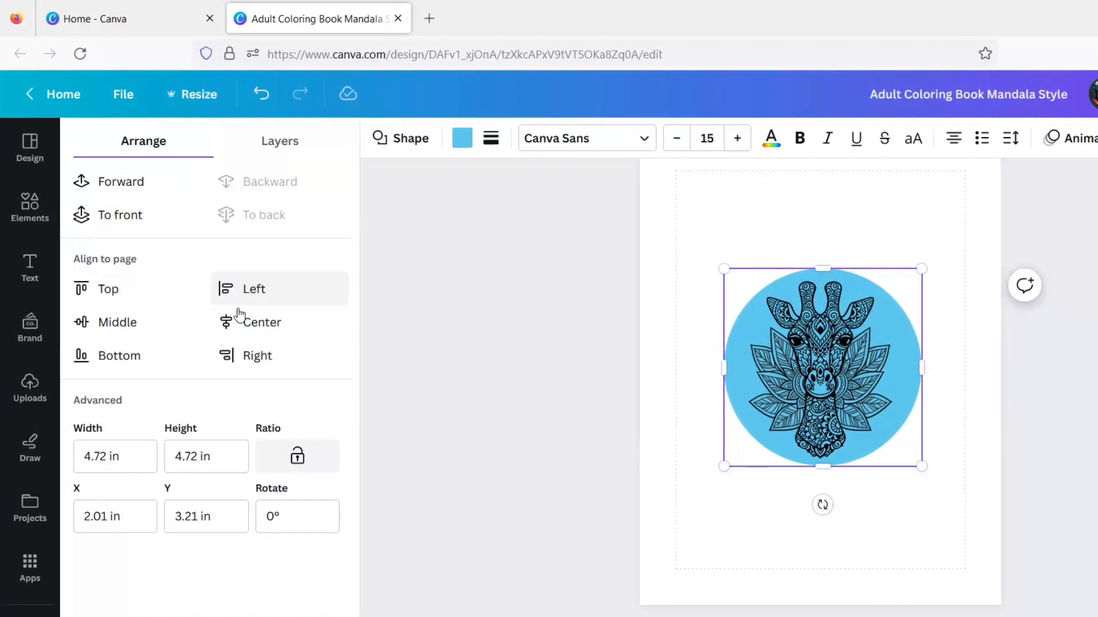
pyautogui.click(239, 317)
pyautogui.click(92, 322)
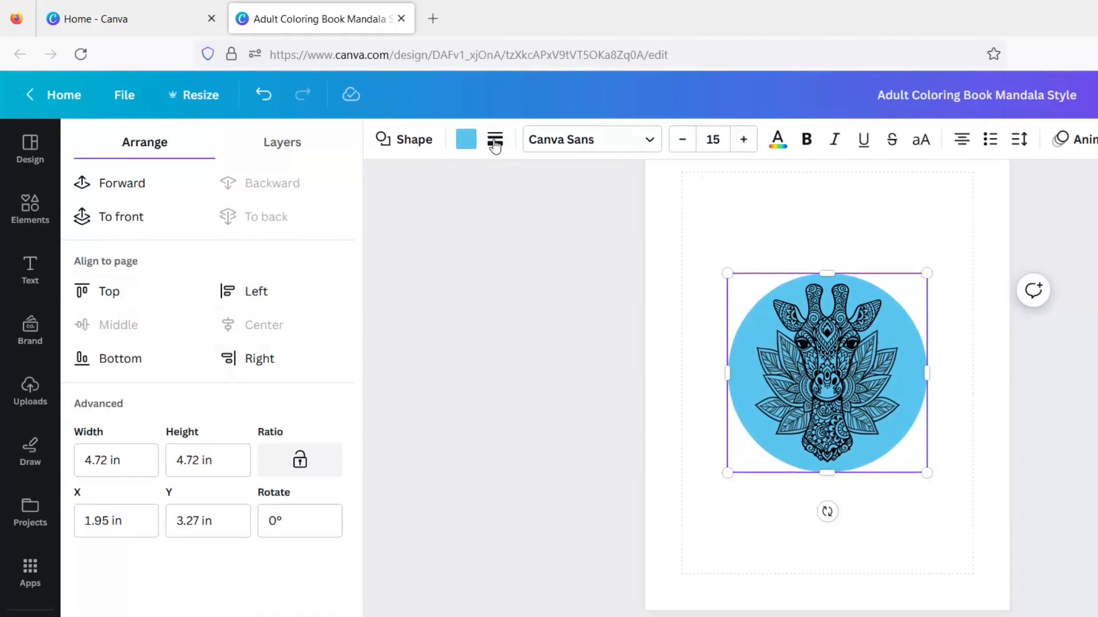
pyautogui.click(773, 220)
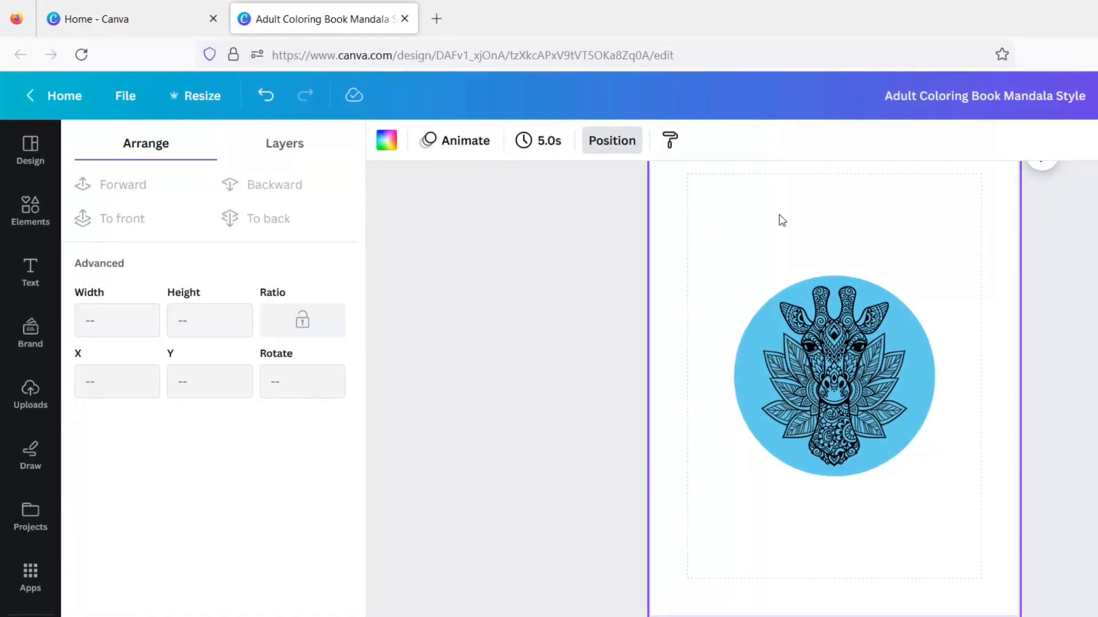
# Search the elements for "Coloring page for adults abstract doodle background" and show all matching graphics
pyautogui.click(30, 211)
pyautogui.click(162, 153)
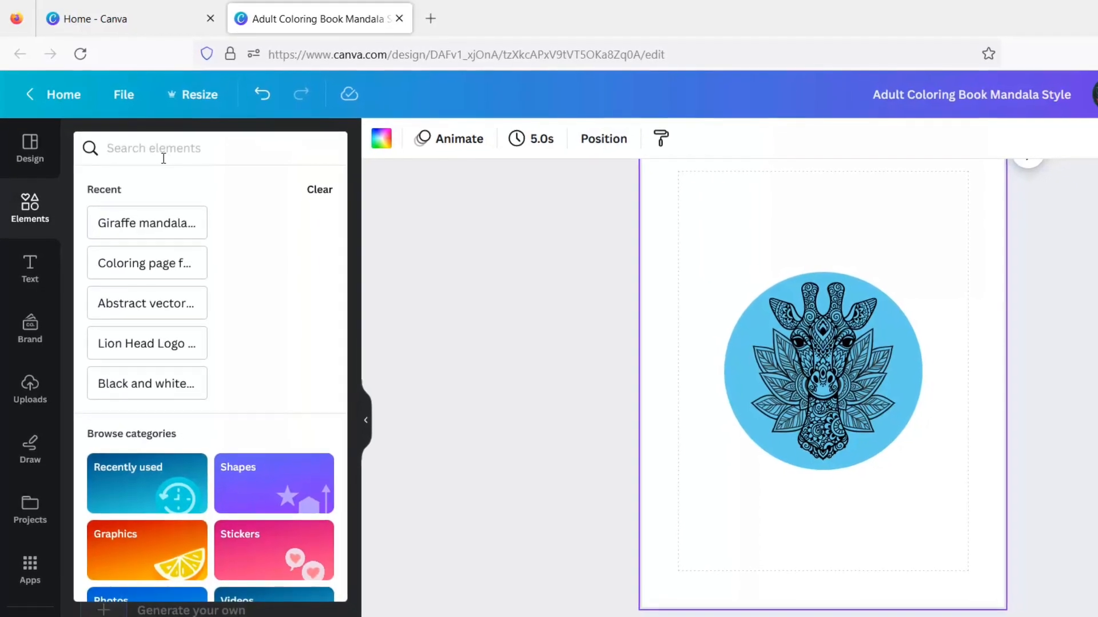
pyautogui.write('c')
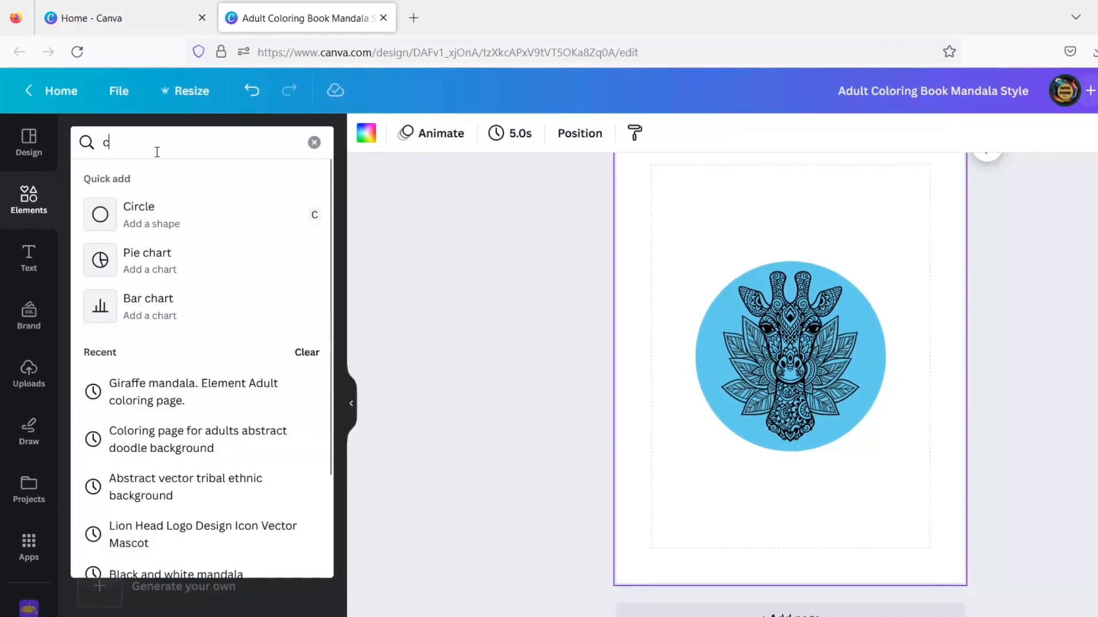
pyautogui.write('ol')
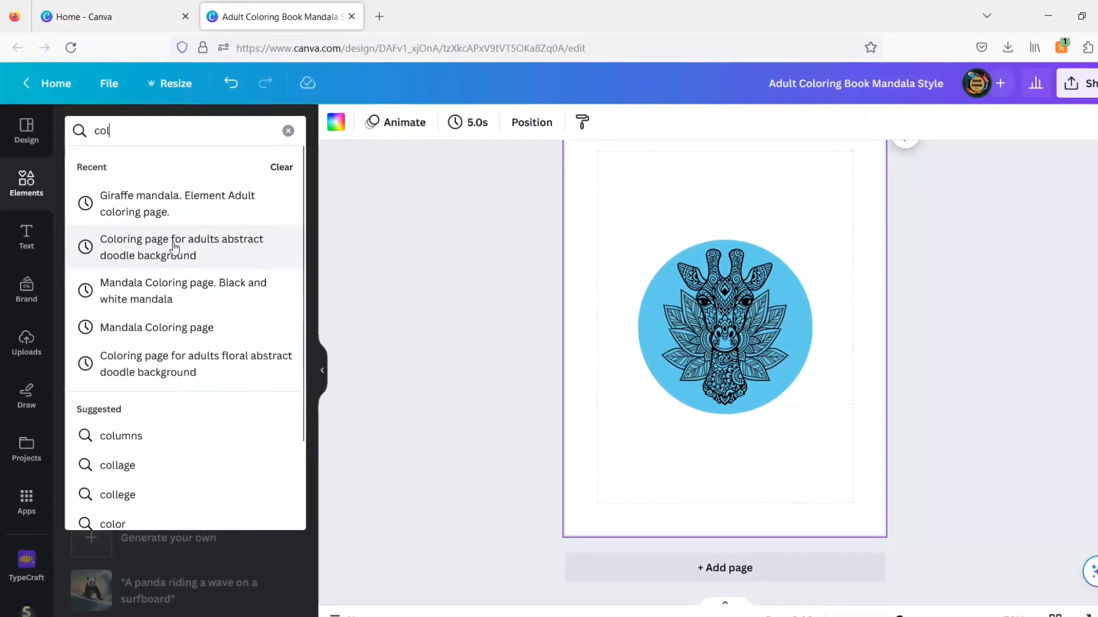
pyautogui.click(174, 246)
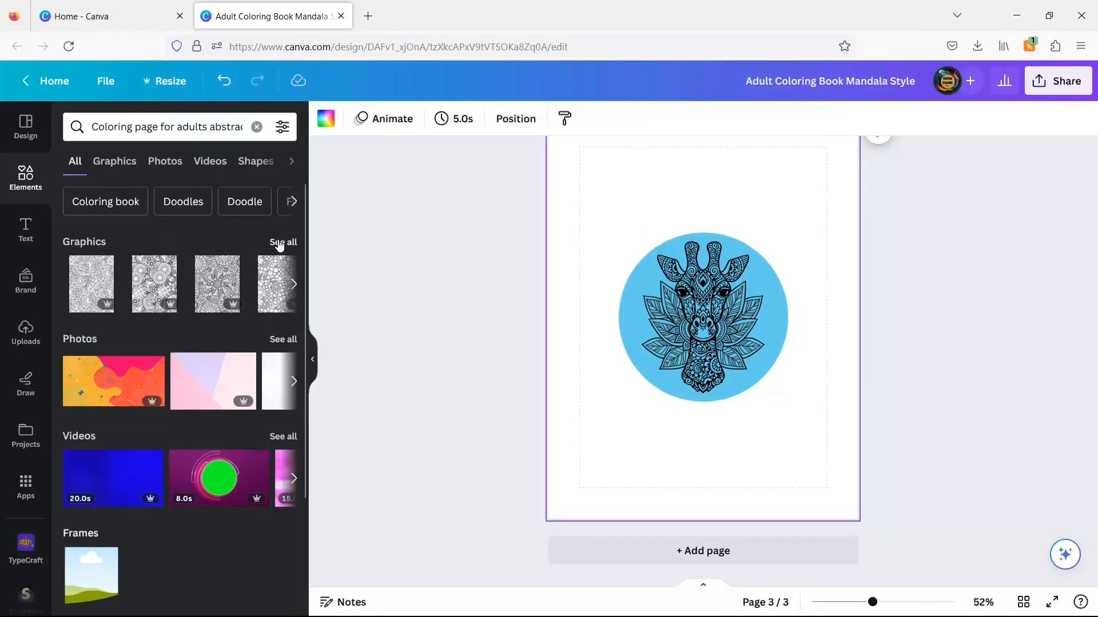
pyautogui.click(279, 244)
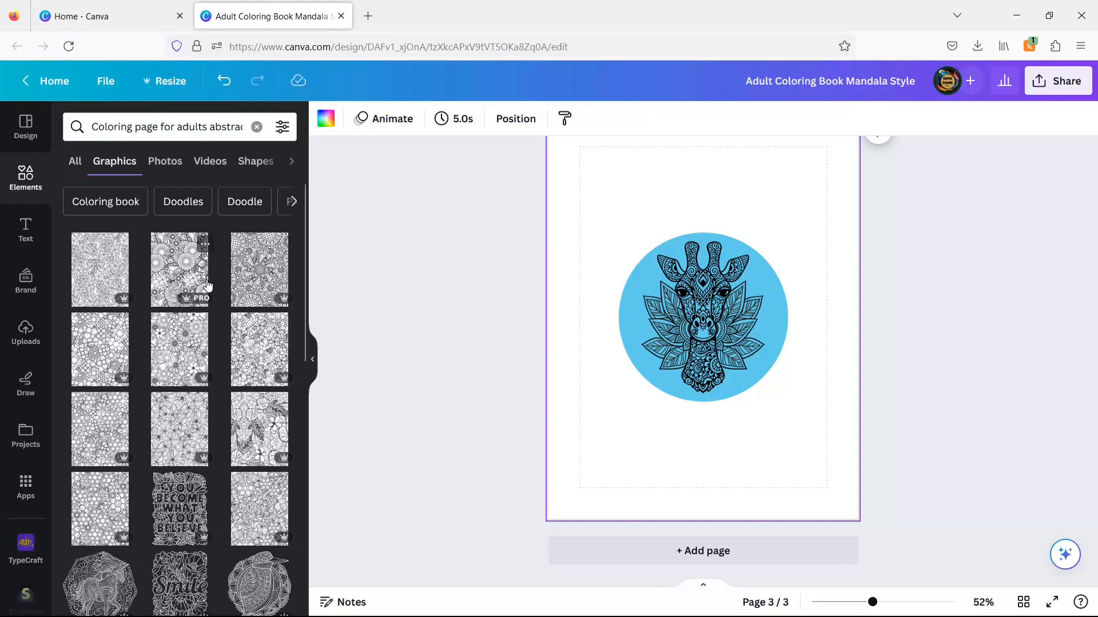
# Insert the sunflower doodle pattern on page 3 and stretch it vertically to the margin guides, about 6.9 by 9.53 in
pyautogui.scroll(-2, 207, 285)
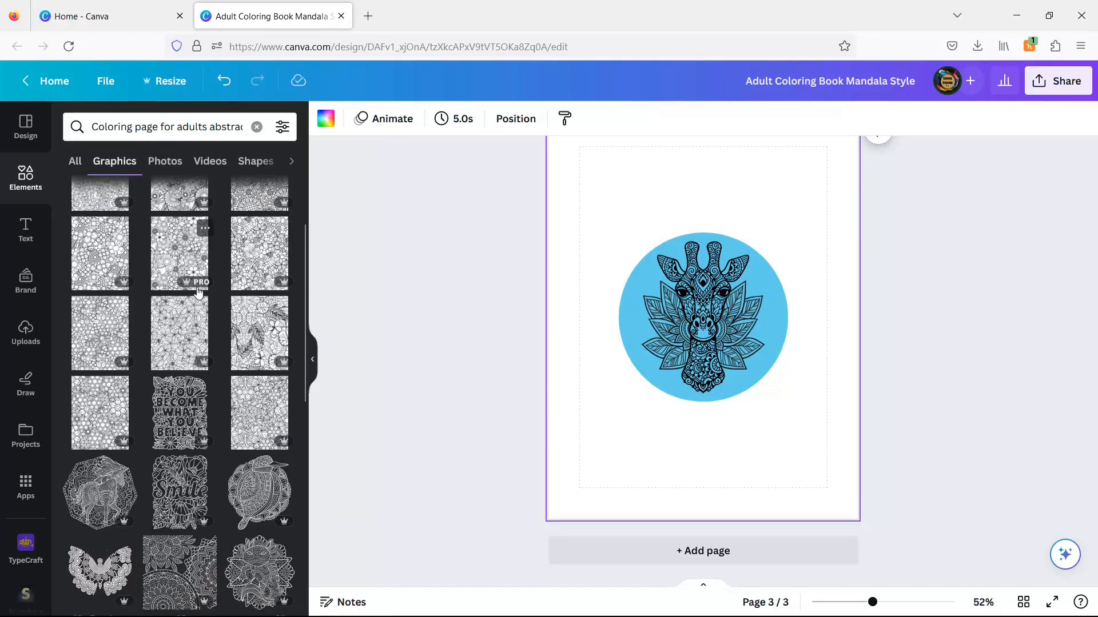
pyautogui.scroll(2, 185, 301)
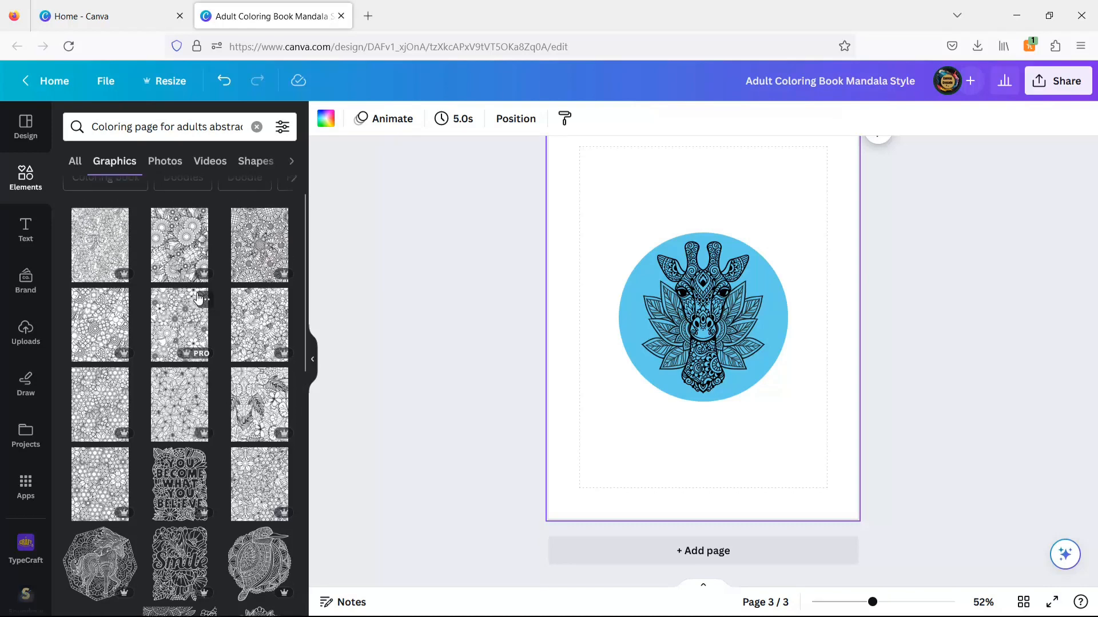
pyautogui.click(258, 272)
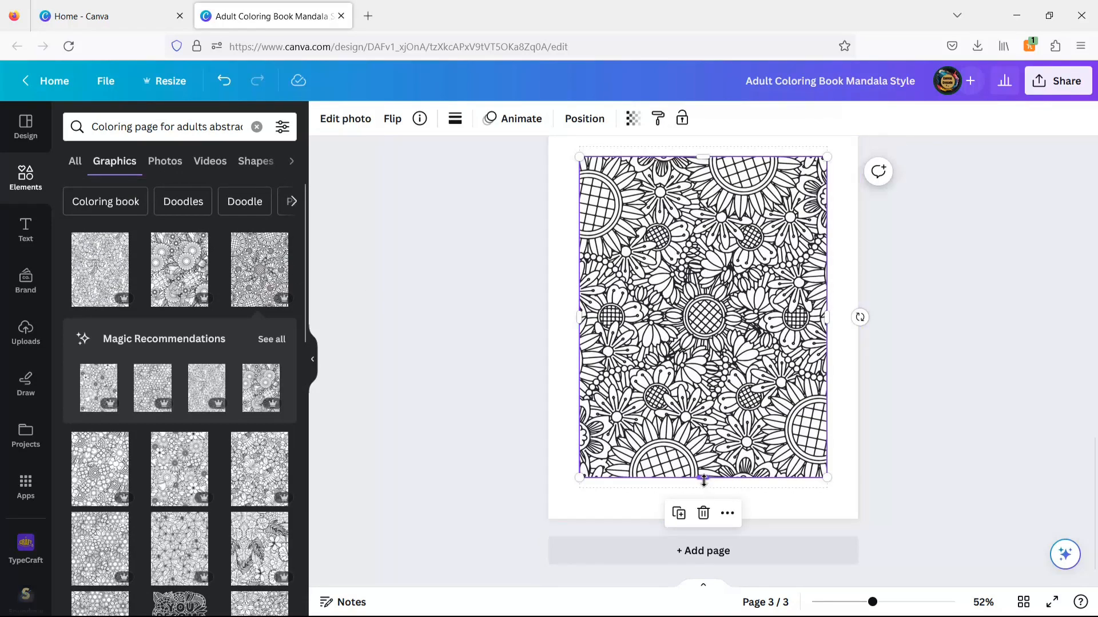
pyautogui.moveTo(703, 480); pyautogui.dragTo(703, 488)
pyautogui.scroll(1, 701, 206)
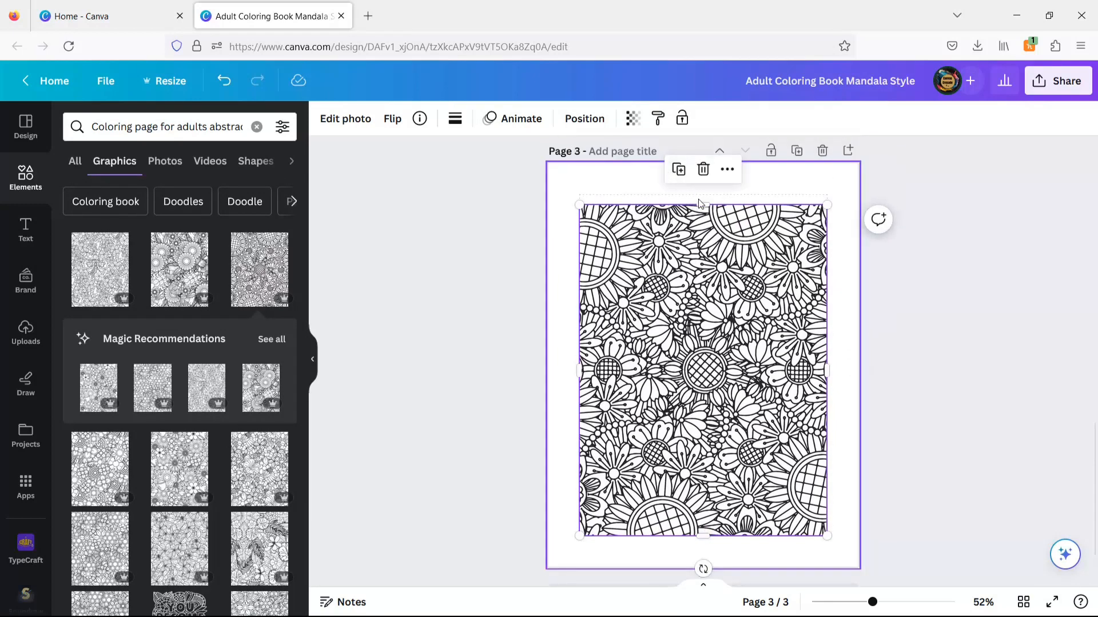
pyautogui.moveTo(700, 204); pyautogui.dragTo(700, 194)
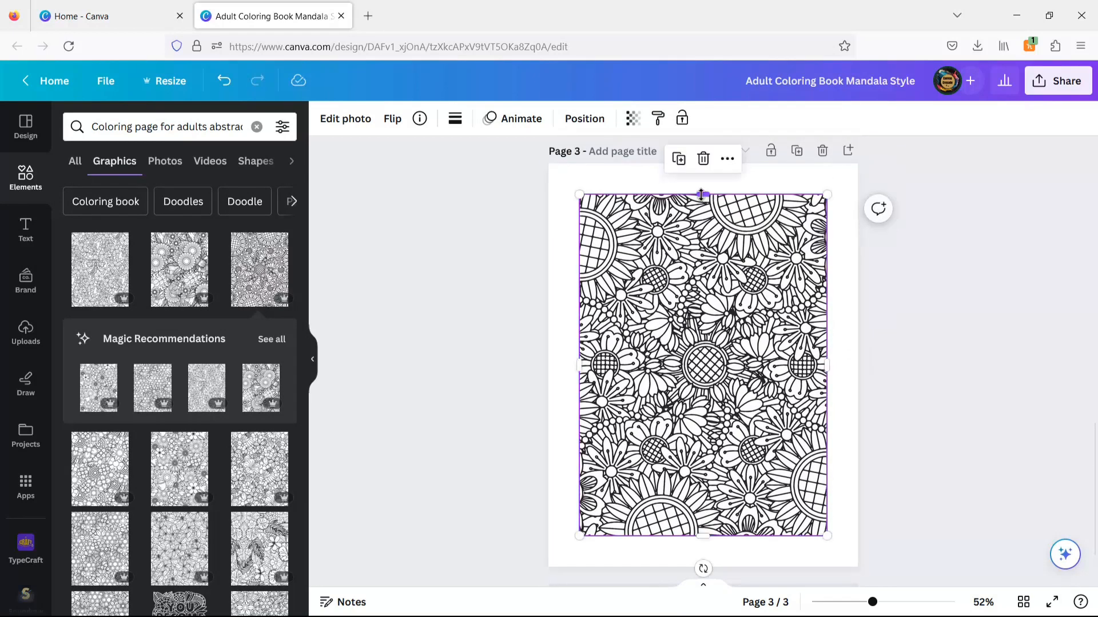
# Send the sunflower pattern to the back and change the blue circle's fill to white
pyautogui.click(588, 123)
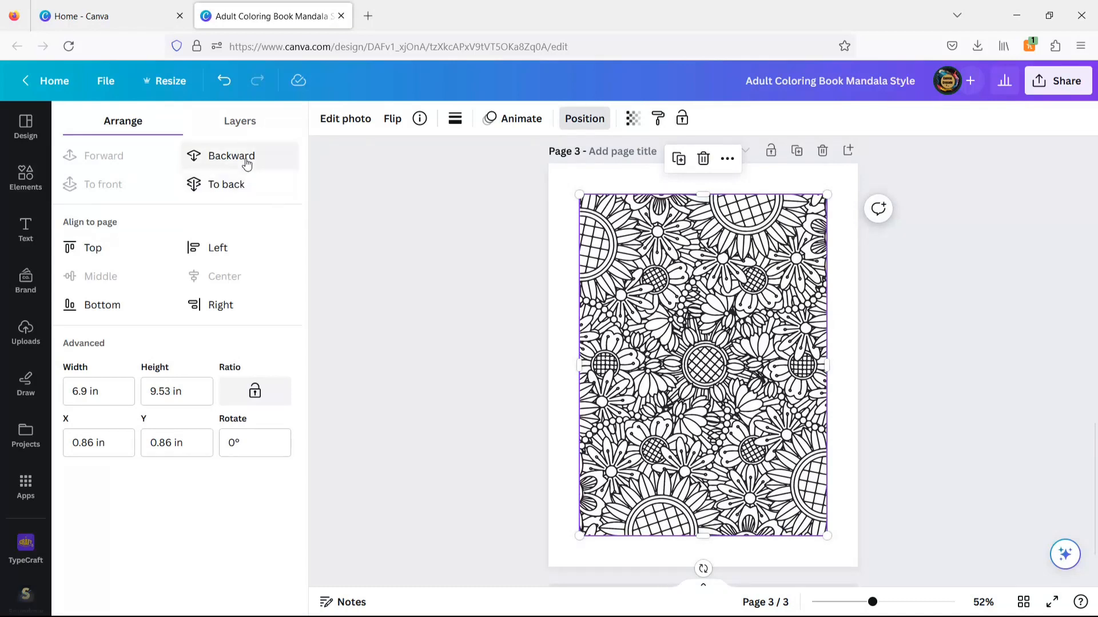
pyautogui.click(240, 186)
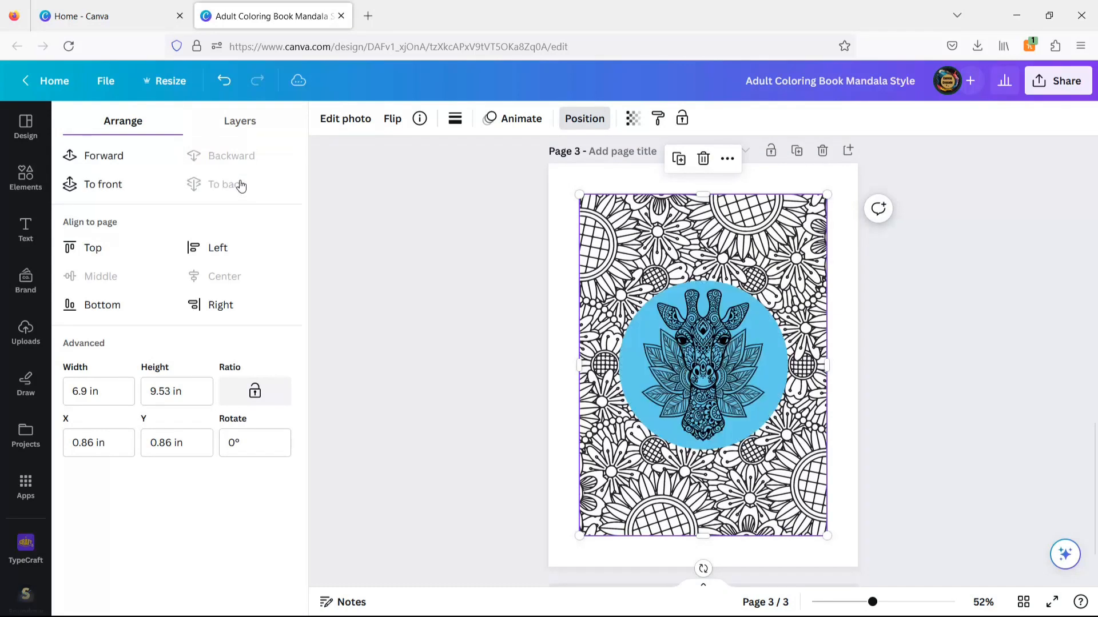
pyautogui.click(630, 341)
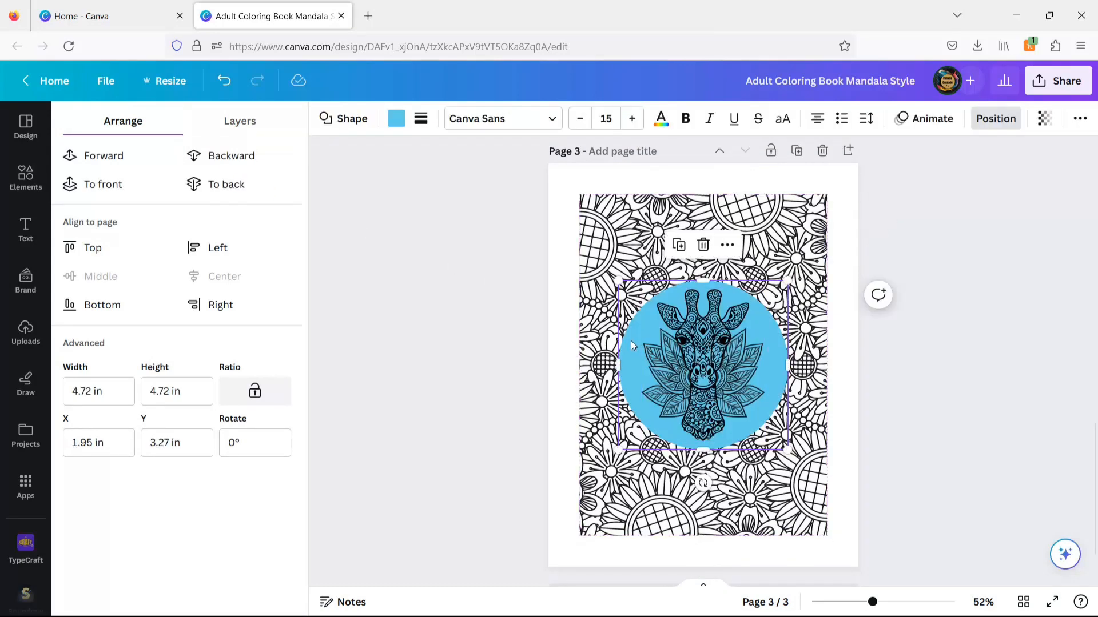
pyautogui.click(396, 118)
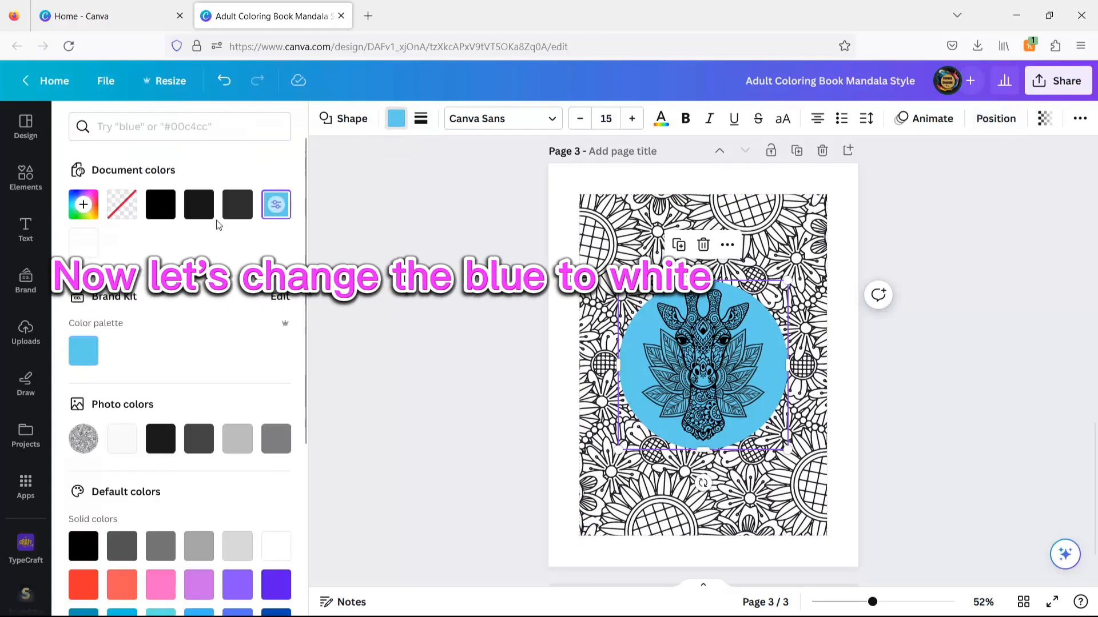
pyautogui.click(277, 548)
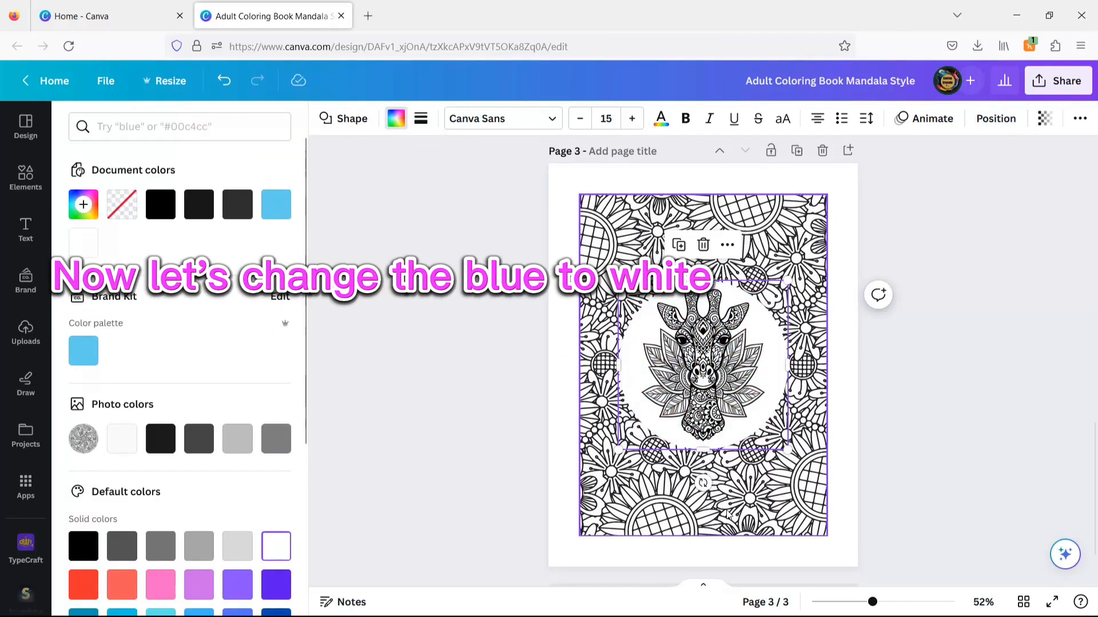
# Search the elements for "circle black outline" and show all matching graphics
pyautogui.click(40, 179)
pyautogui.click(133, 125)
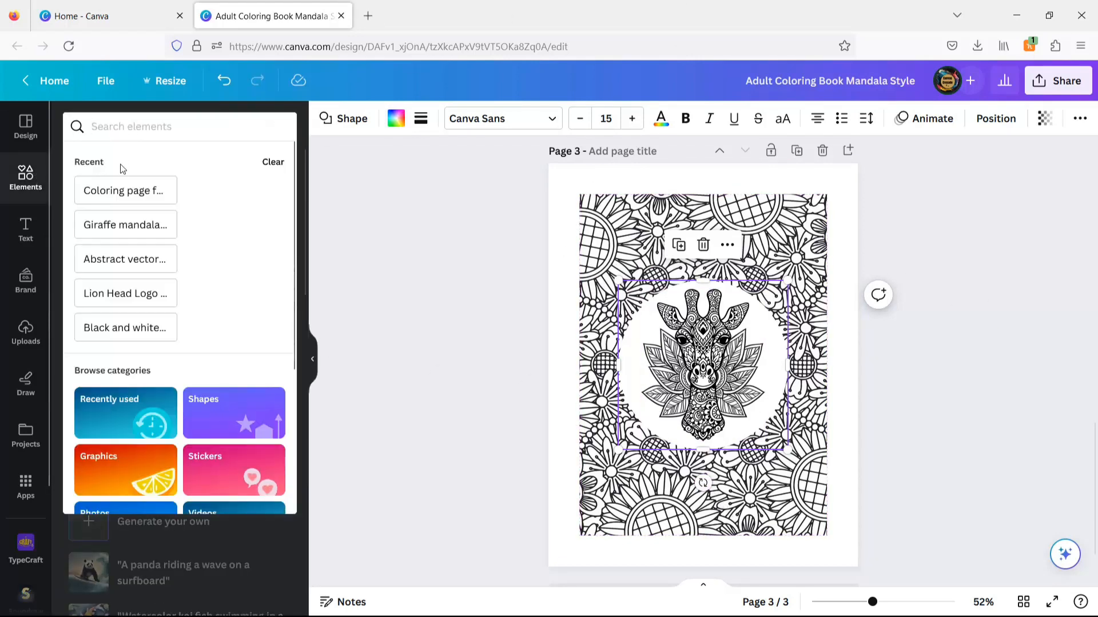
pyautogui.write('circl')
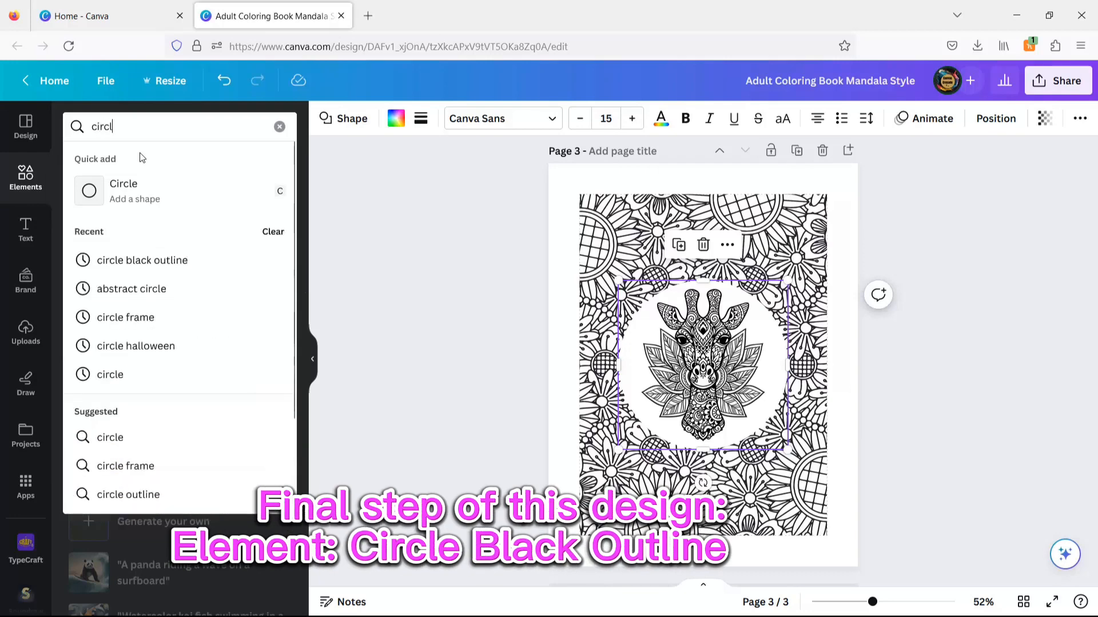
pyautogui.click(141, 260)
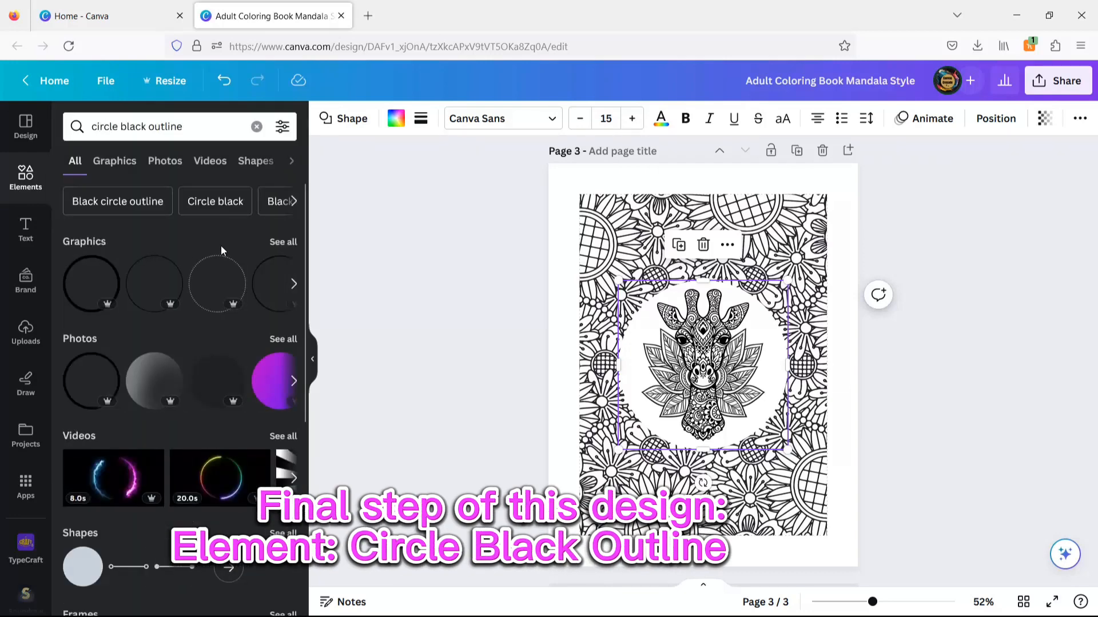
pyautogui.click(284, 242)
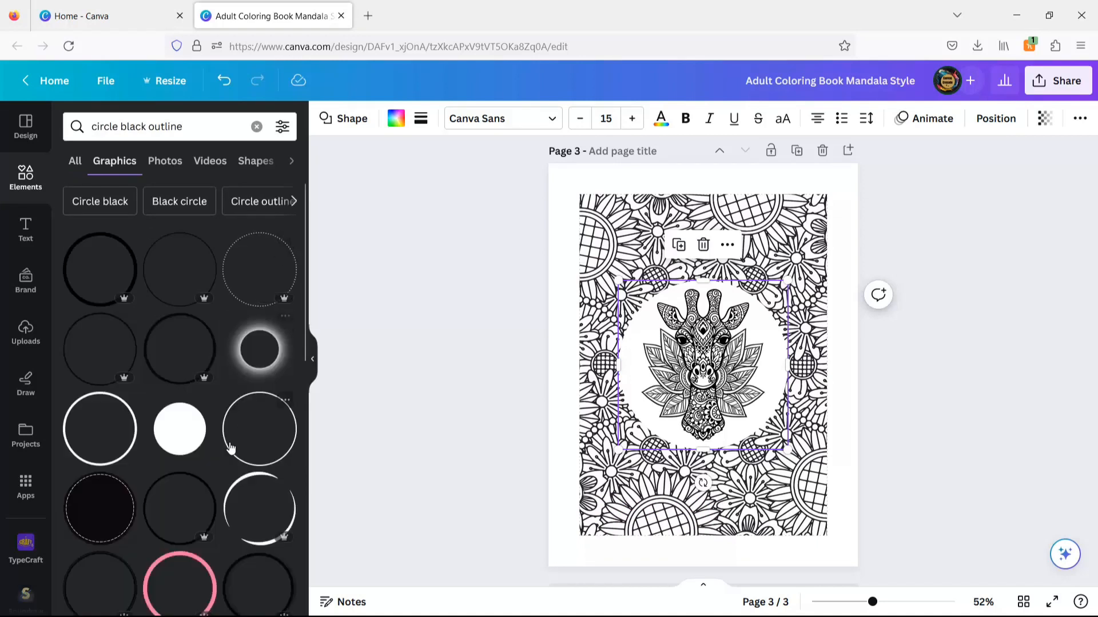
# Insert the thin black circle outline on page 3 and enlarge it to match the white circle's edge around the giraffe
pyautogui.click(246, 435)
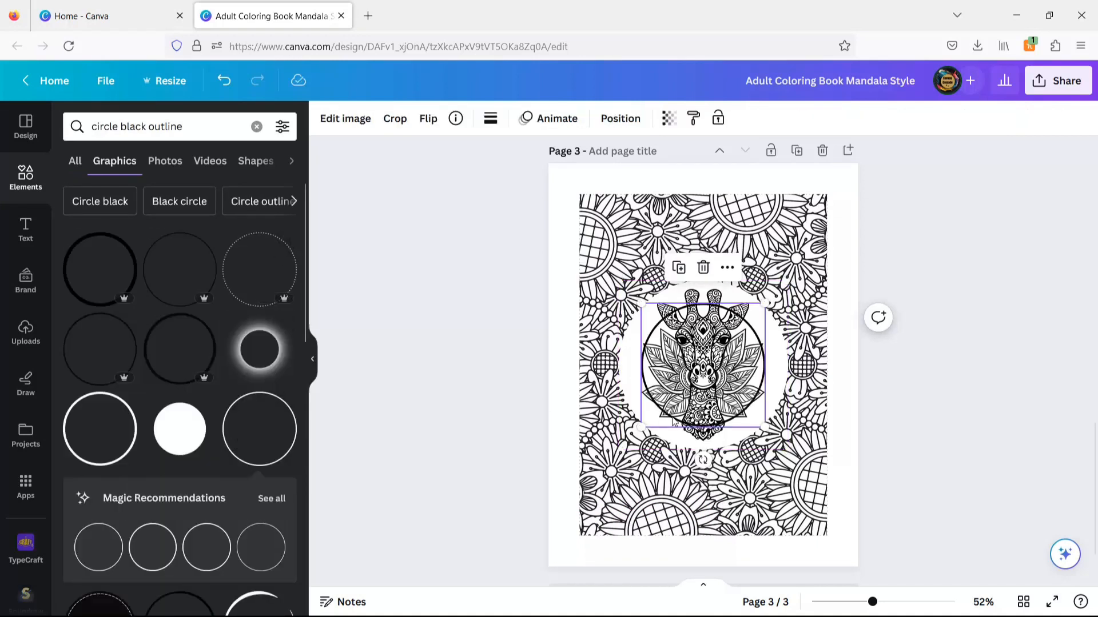
pyautogui.moveTo(640, 427); pyautogui.dragTo(618, 449)
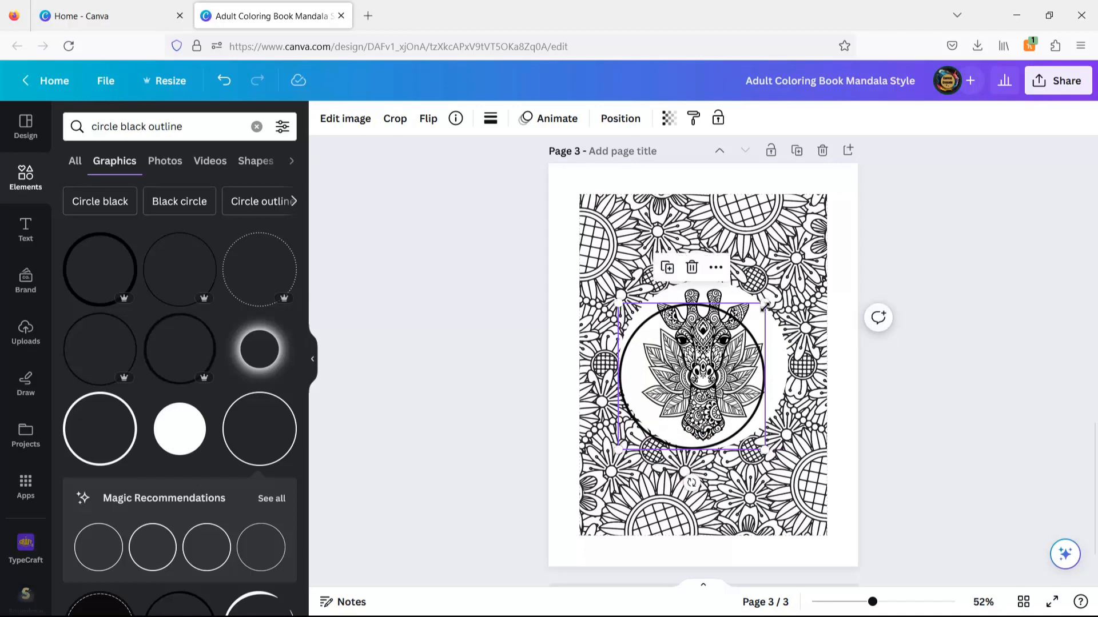
pyautogui.moveTo(766, 302); pyautogui.dragTo(793, 287)
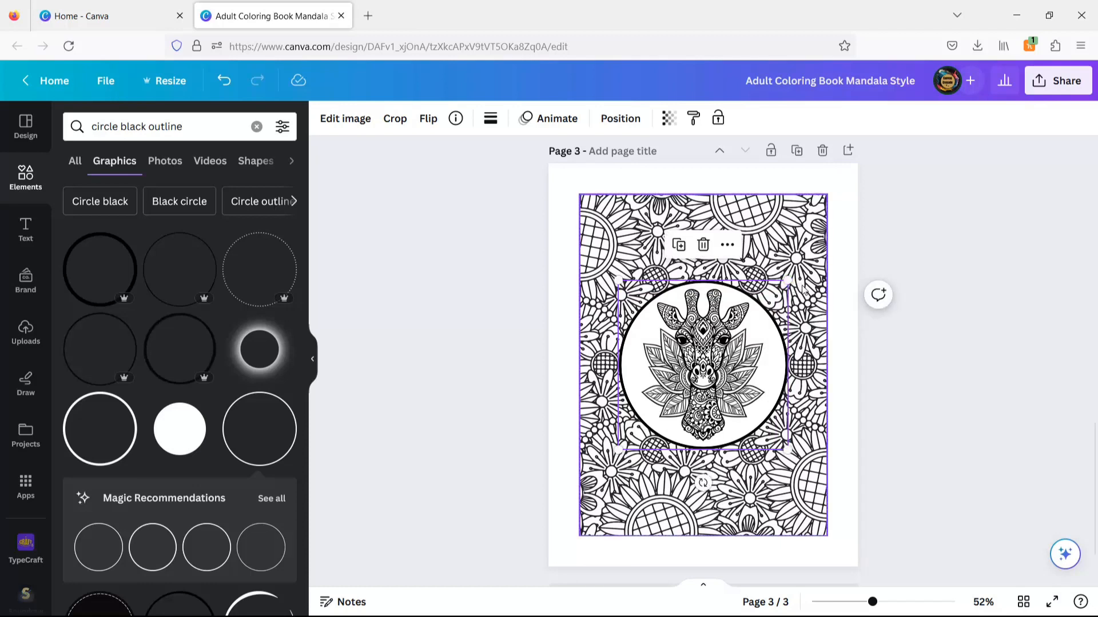
pyautogui.click(979, 394)
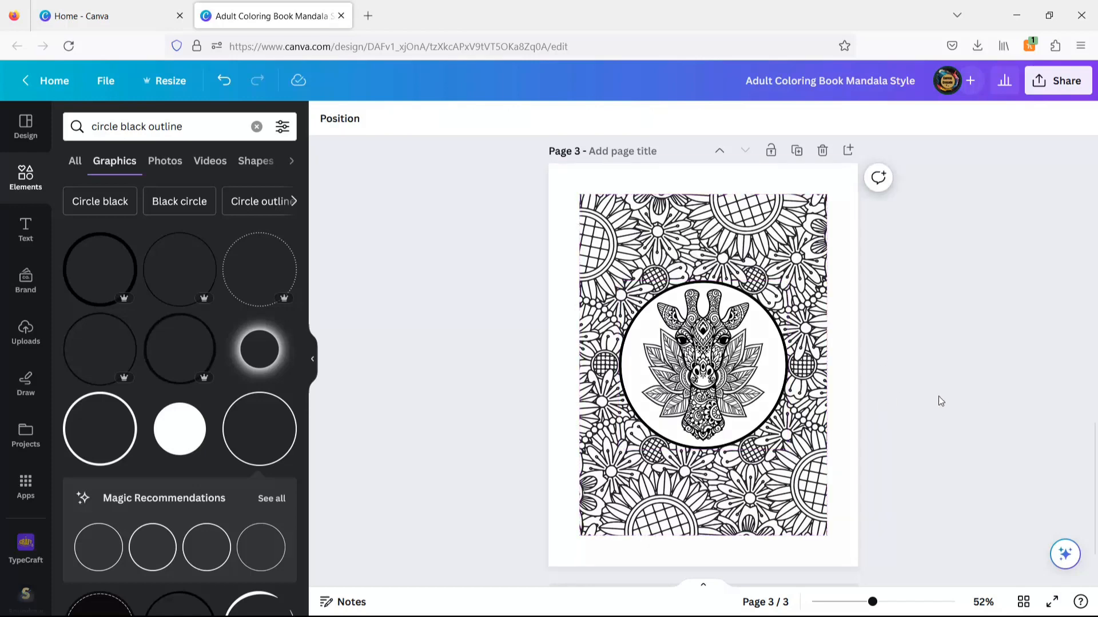
# Add a blank fourth page and search the elements for "Black and white mandala"
pyautogui.scroll(5, 940, 396)
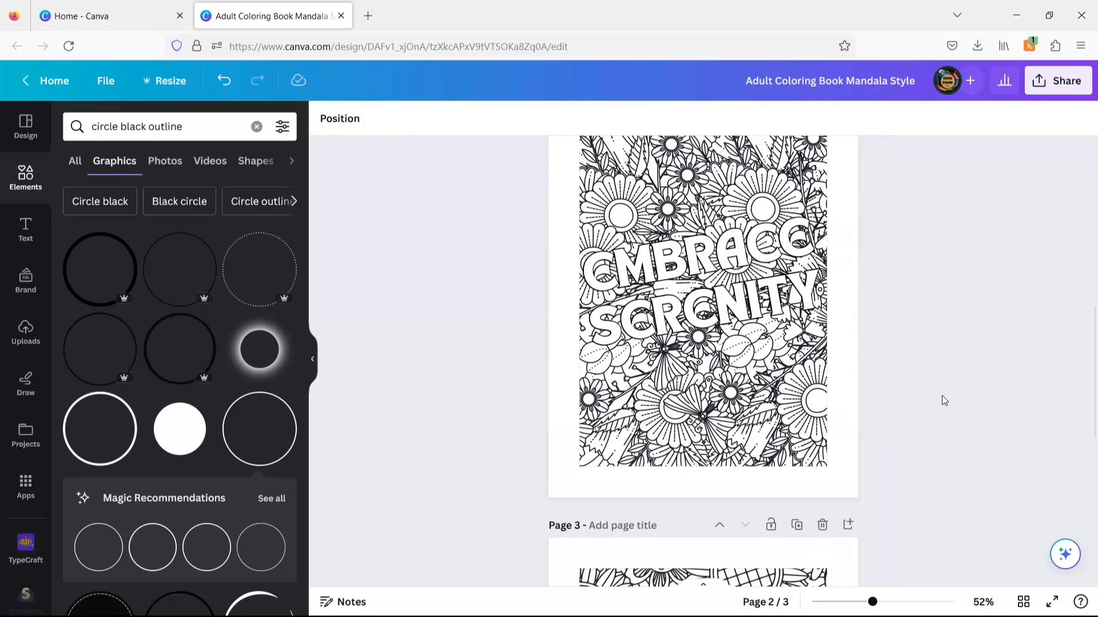
pyautogui.scroll(-4, 941, 396)
pyautogui.scroll(-3, 941, 395)
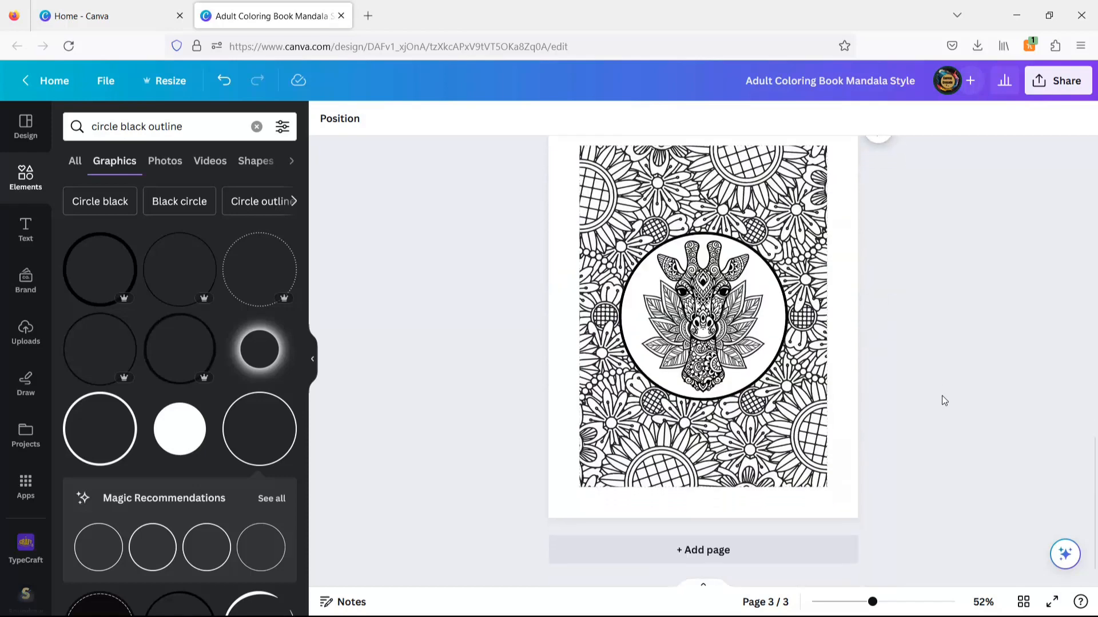
pyautogui.click(724, 555)
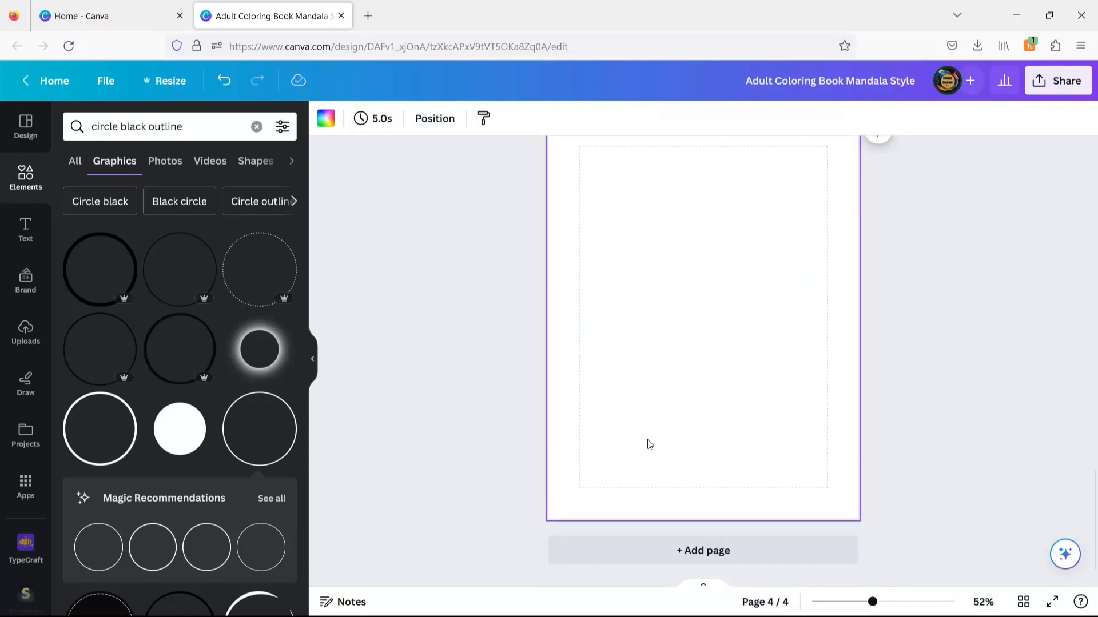
pyautogui.click(256, 127)
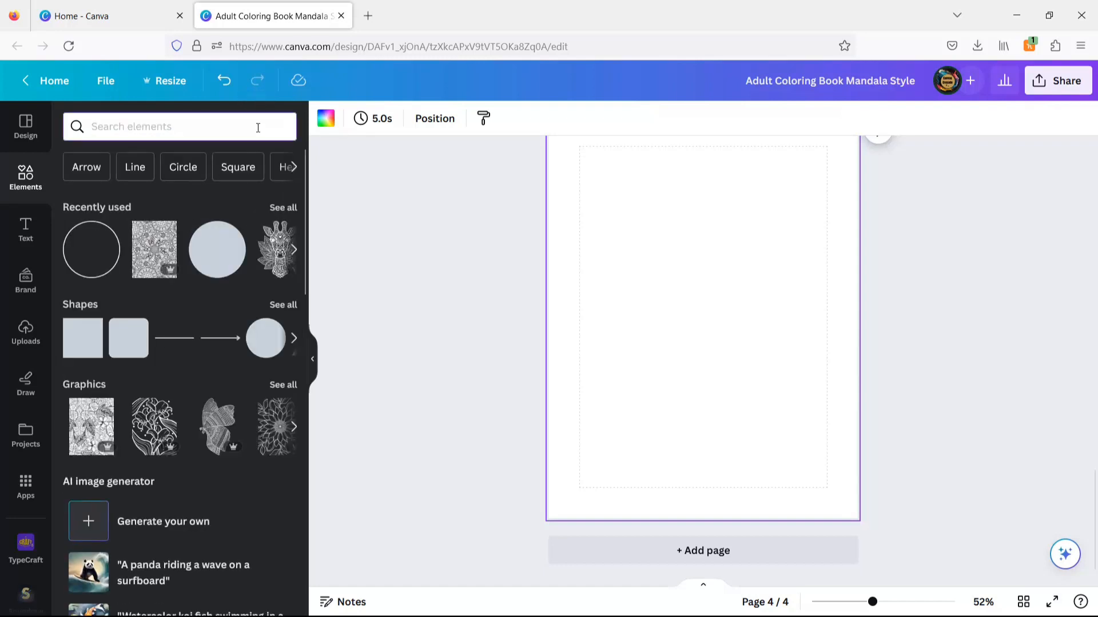
pyautogui.write('blac')
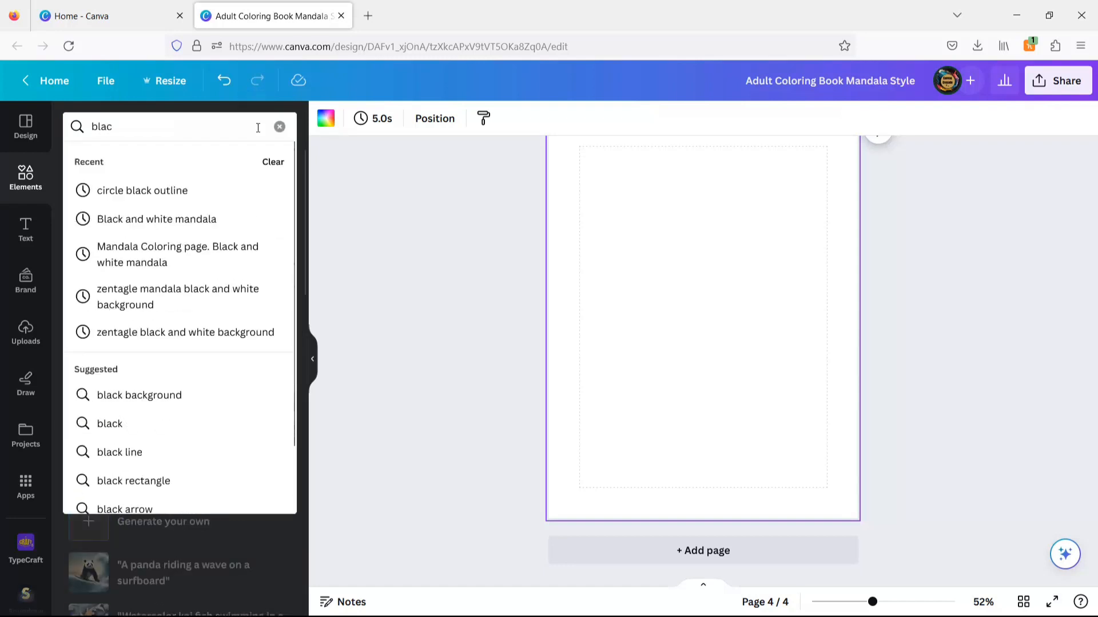
pyautogui.write('k and')
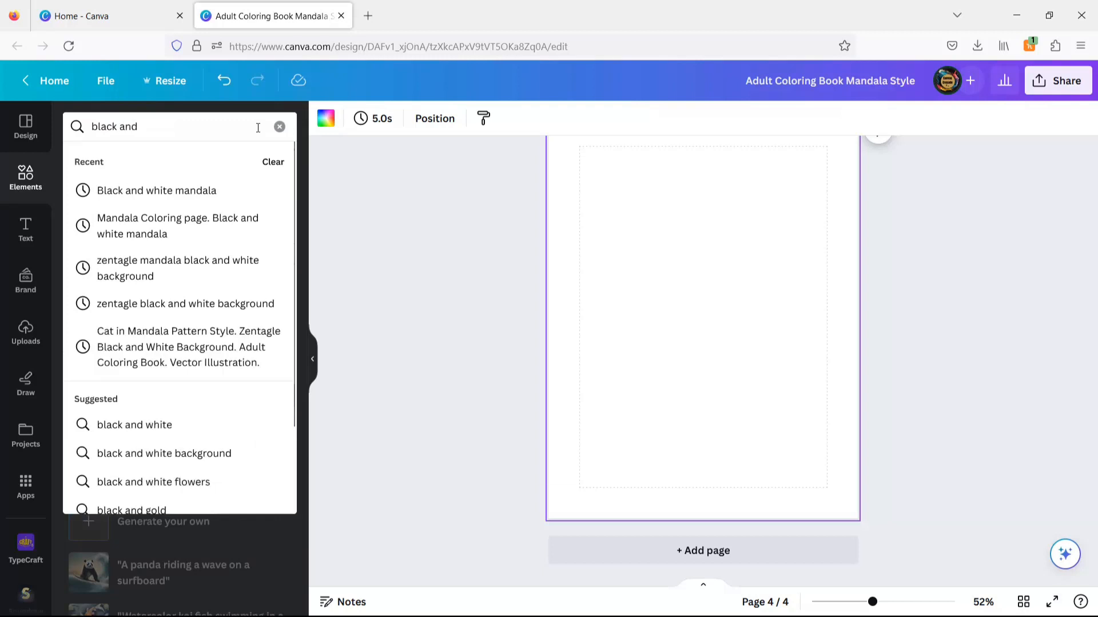
pyautogui.click(160, 189)
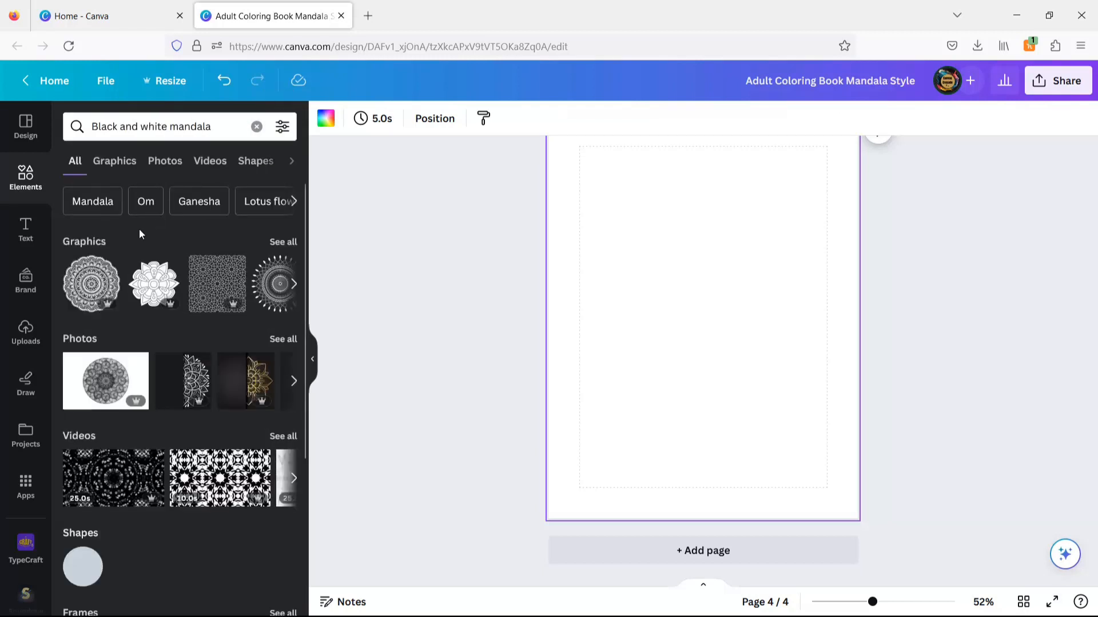
# Insert the round mandala graphic on page 4 at the full width between the margin guides and stack a duplicate exactly over it
pyautogui.click(90, 282)
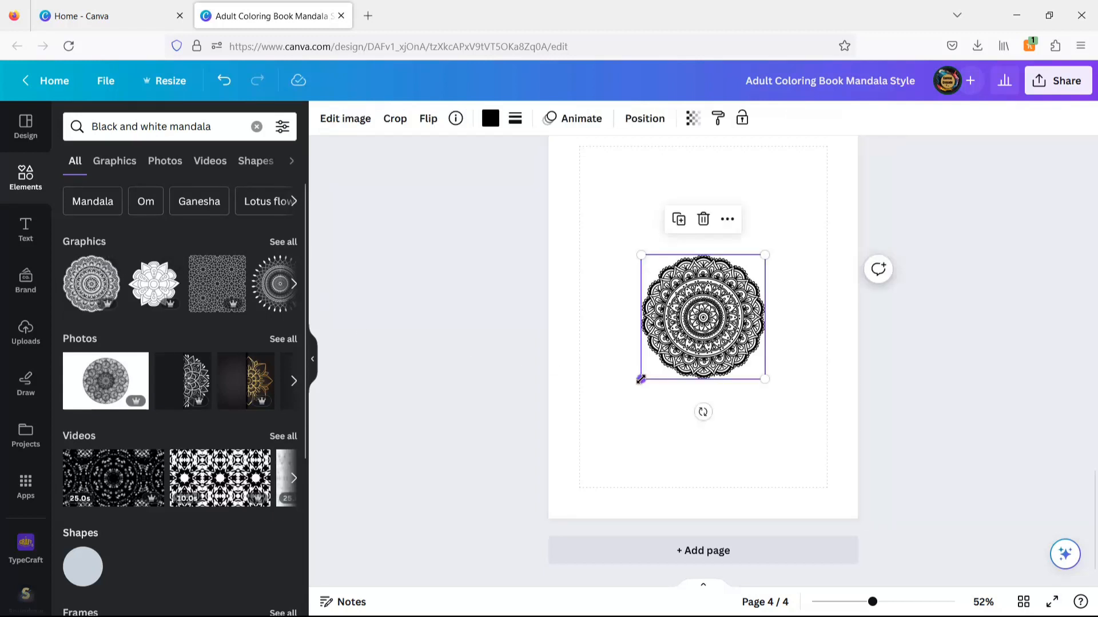
pyautogui.moveTo(640, 380); pyautogui.dragTo(579, 441)
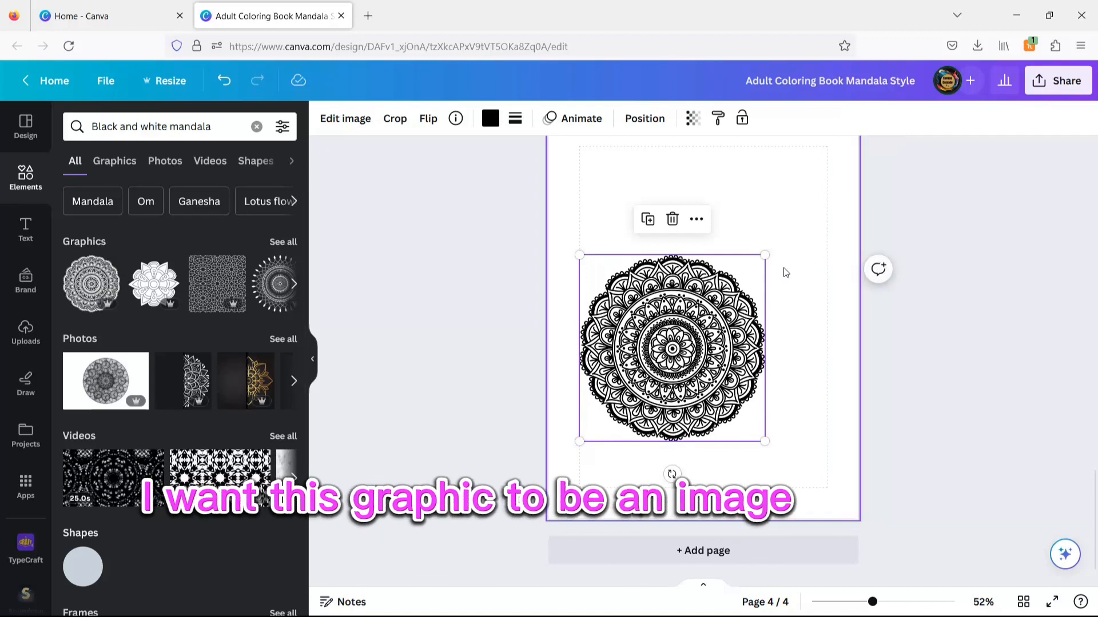
pyautogui.moveTo(764, 255); pyautogui.dragTo(828, 193)
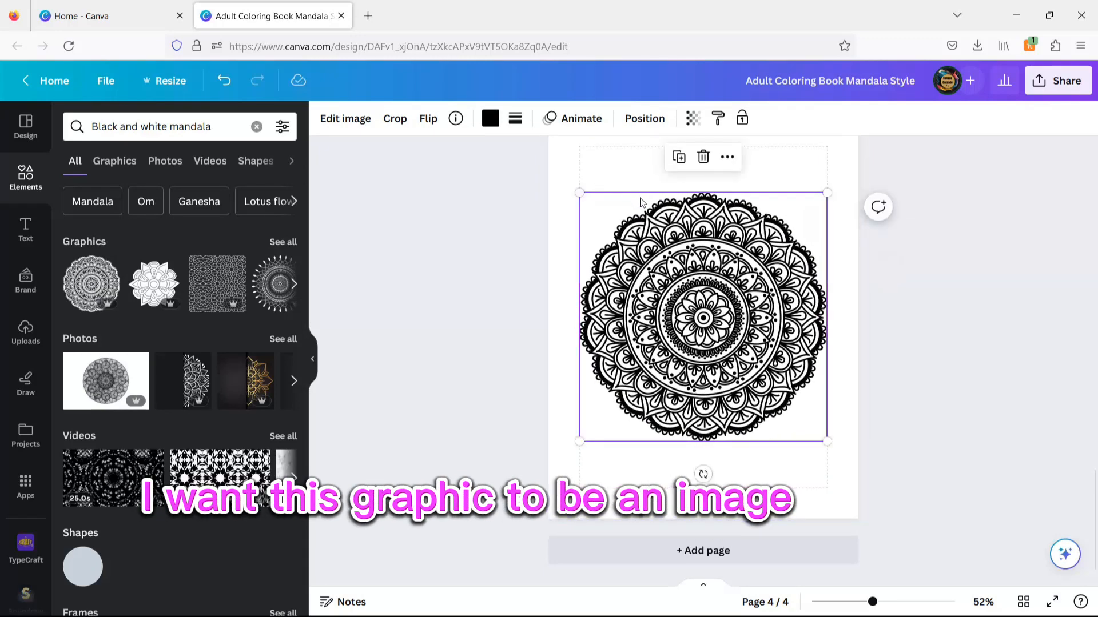
pyautogui.click(677, 158)
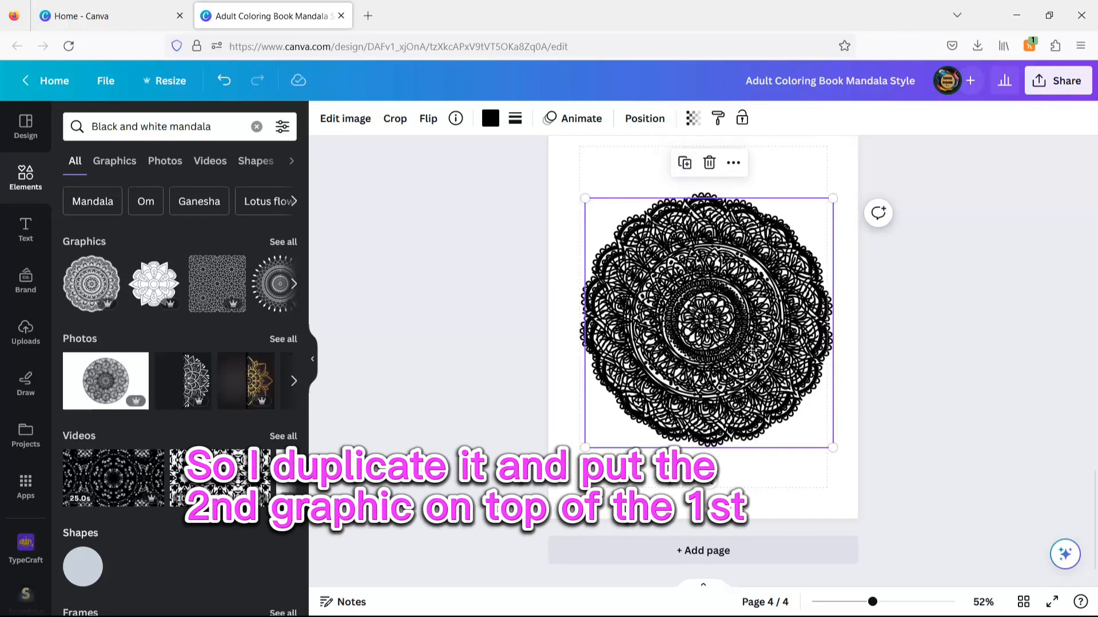
pyautogui.moveTo(750, 350); pyautogui.dragTo(750, 349)
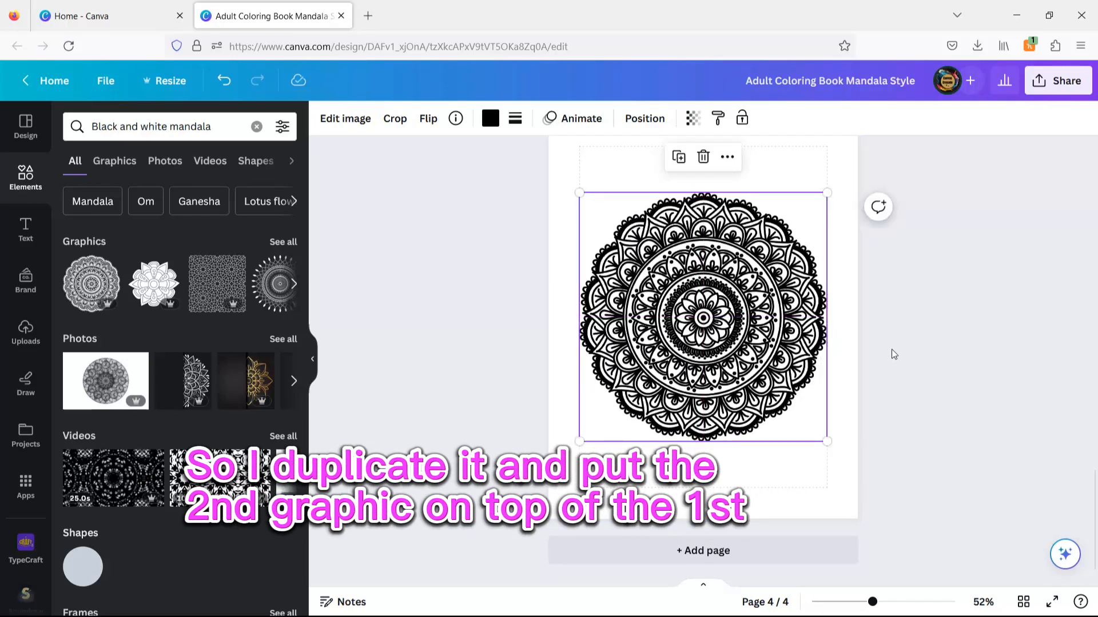
# Download the two stacked mandalas together as a PNG file
pyautogui.hotkey('ctrl', 'a')
pyautogui.rightClick(788, 338)
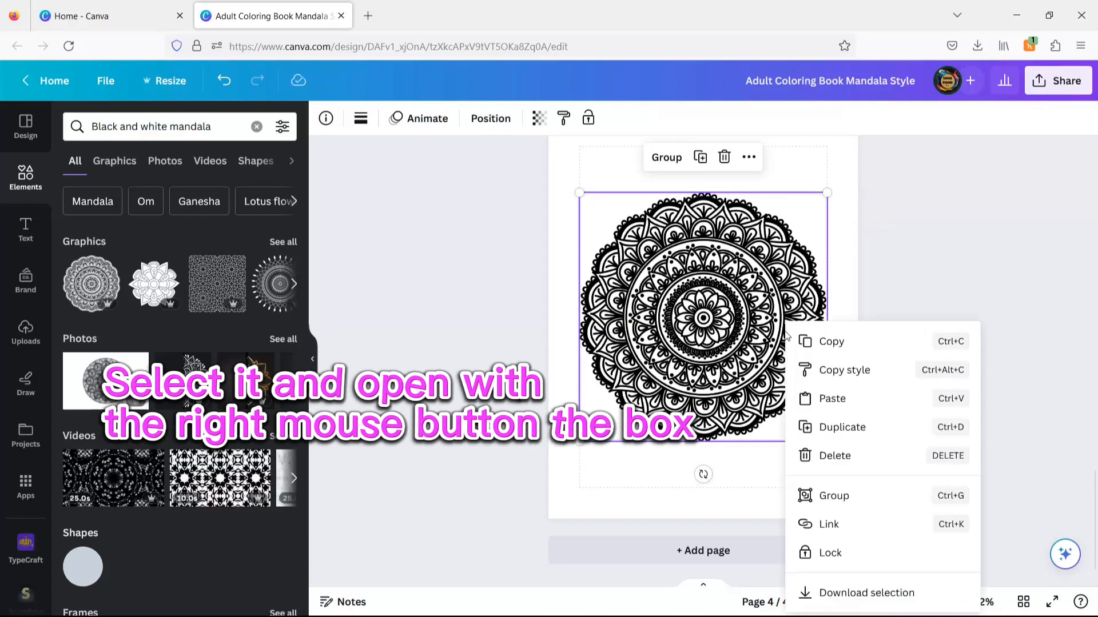
pyautogui.click(823, 595)
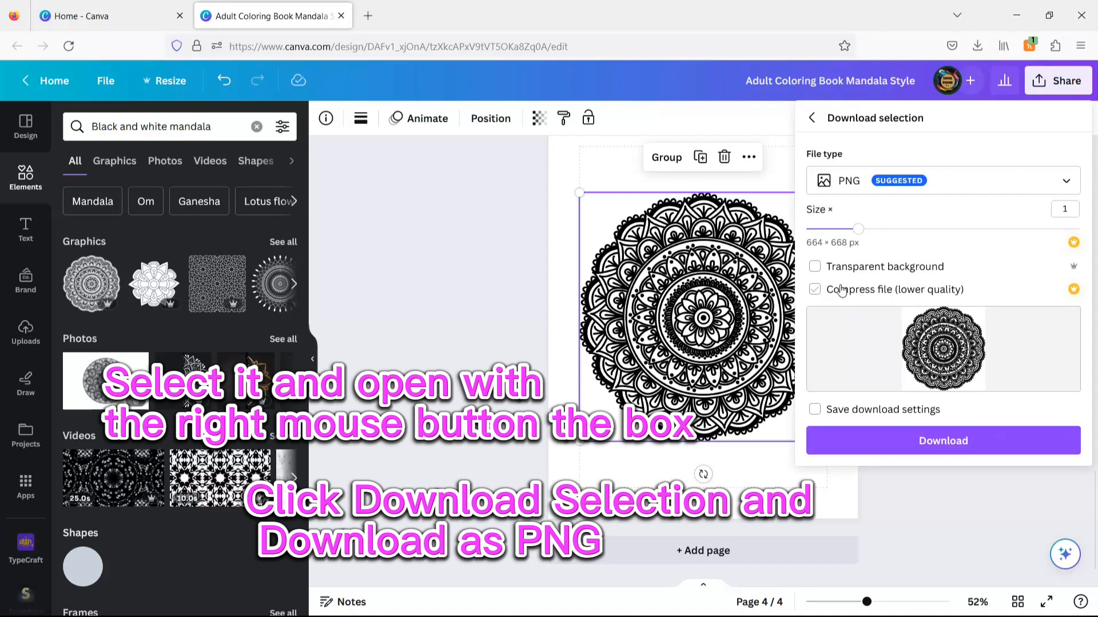
pyautogui.click(909, 445)
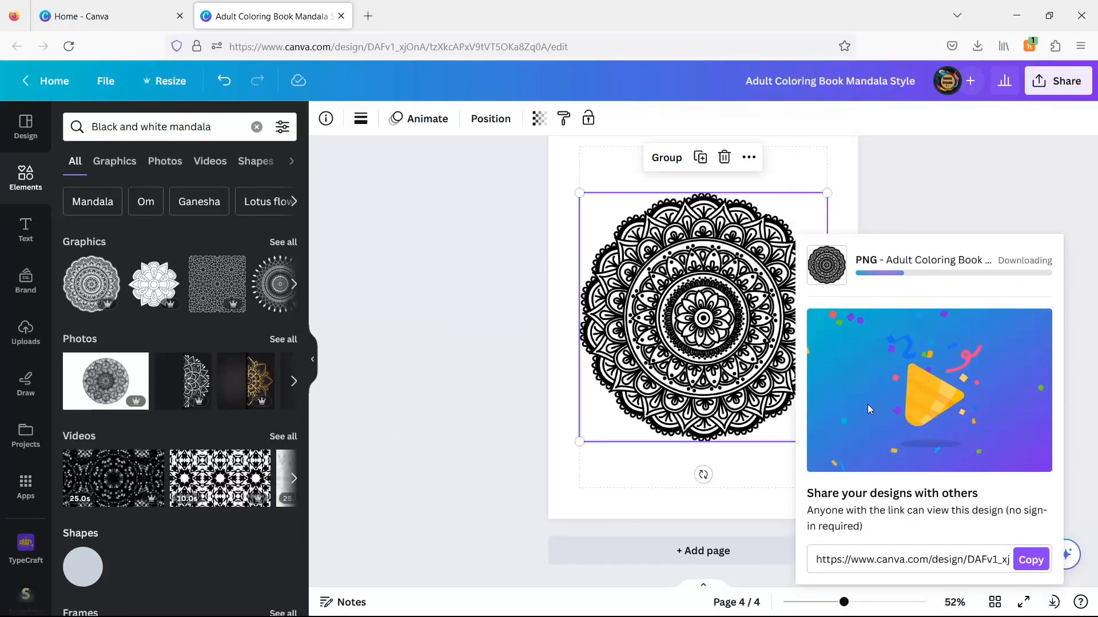
# Upload the downloaded mandala PNG and delete both mandala graphics from page 4
pyautogui.moveTo(783, 80); pyautogui.dragTo(187, 267)
pyautogui.click(416, 268)
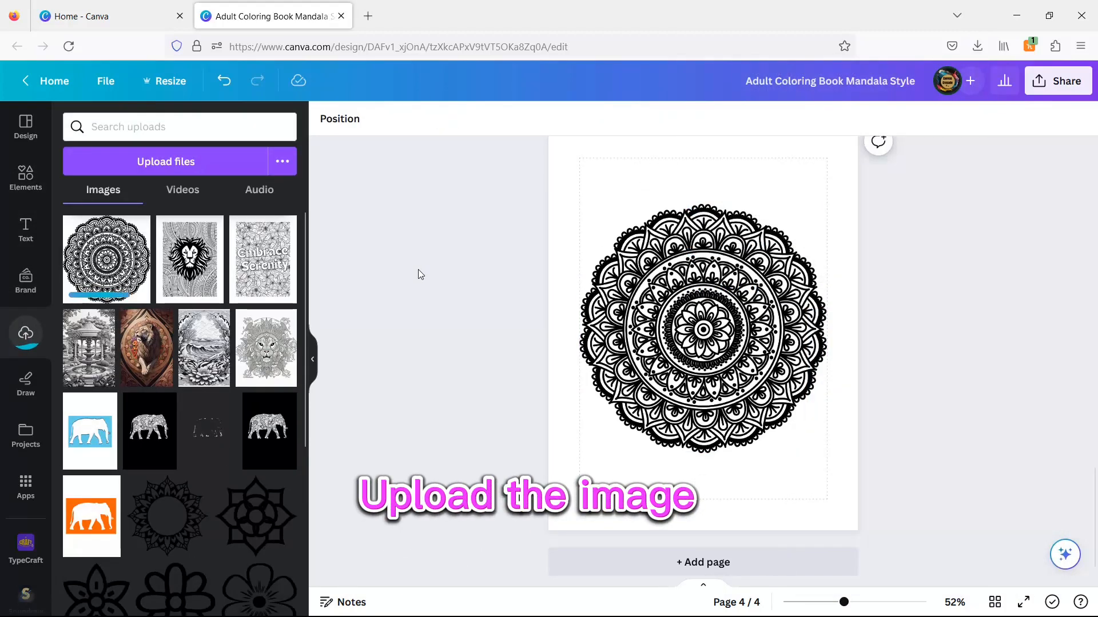
pyautogui.click(703, 236)
pyautogui.click(702, 168)
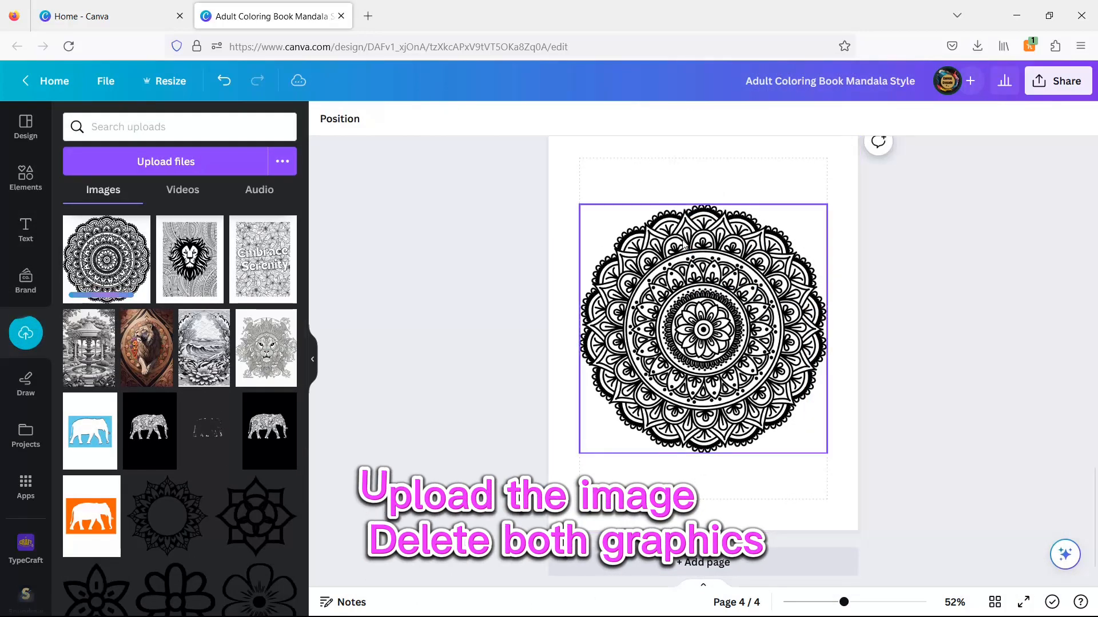
pyautogui.click(701, 220)
pyautogui.click(703, 169)
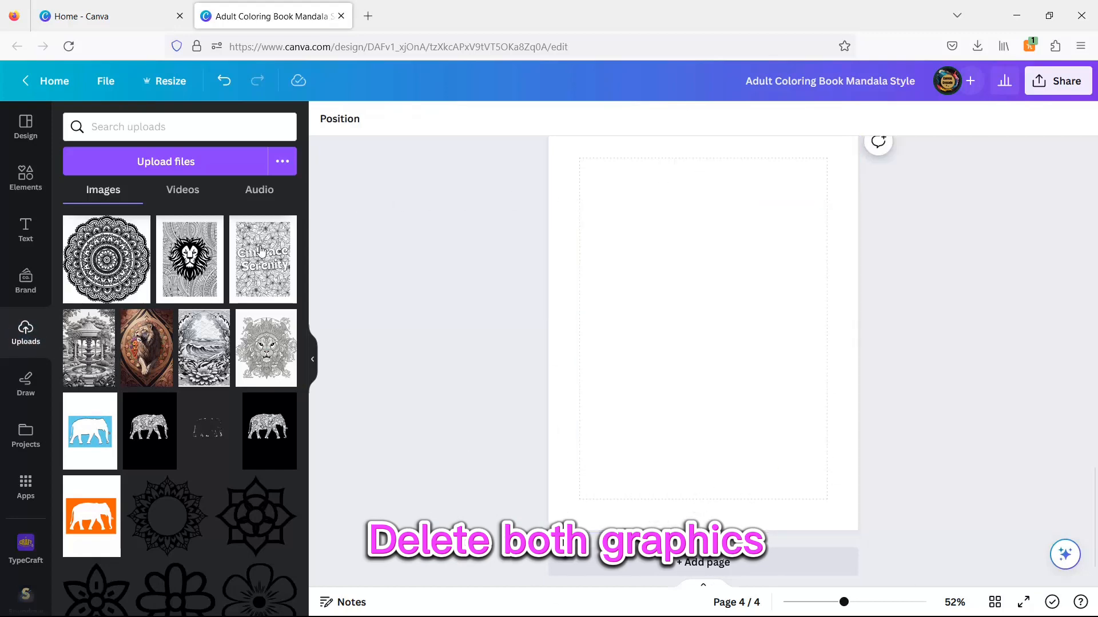
# Insert the uploaded mandala image on page 4 and enlarge it proportionally beyond the page edges
pyautogui.click(107, 259)
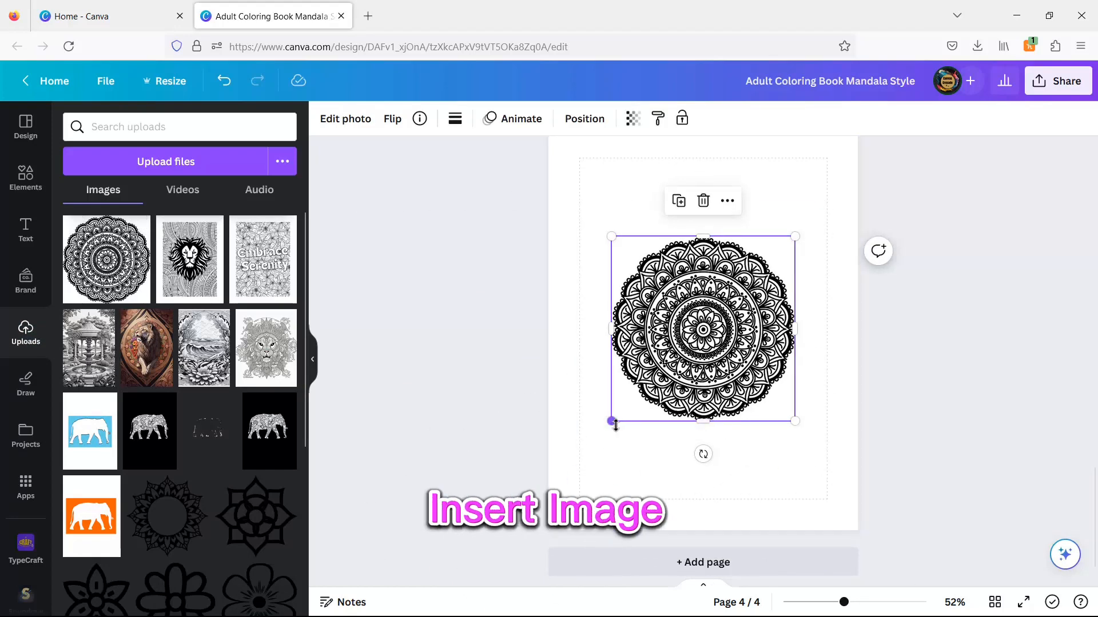
pyautogui.moveTo(609, 431); pyautogui.dragTo(580, 454)
pyautogui.moveTo(792, 237); pyautogui.dragTo(827, 204)
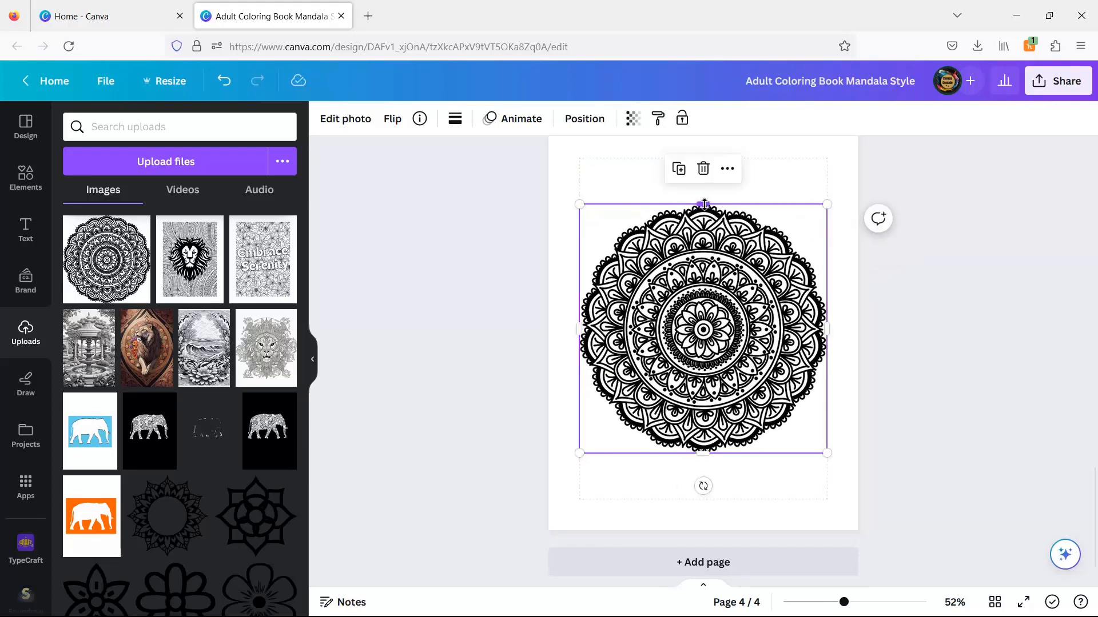
pyautogui.moveTo(579, 204); pyautogui.dragTo(444, 177)
pyautogui.moveTo(827, 454); pyautogui.dragTo(923, 550)
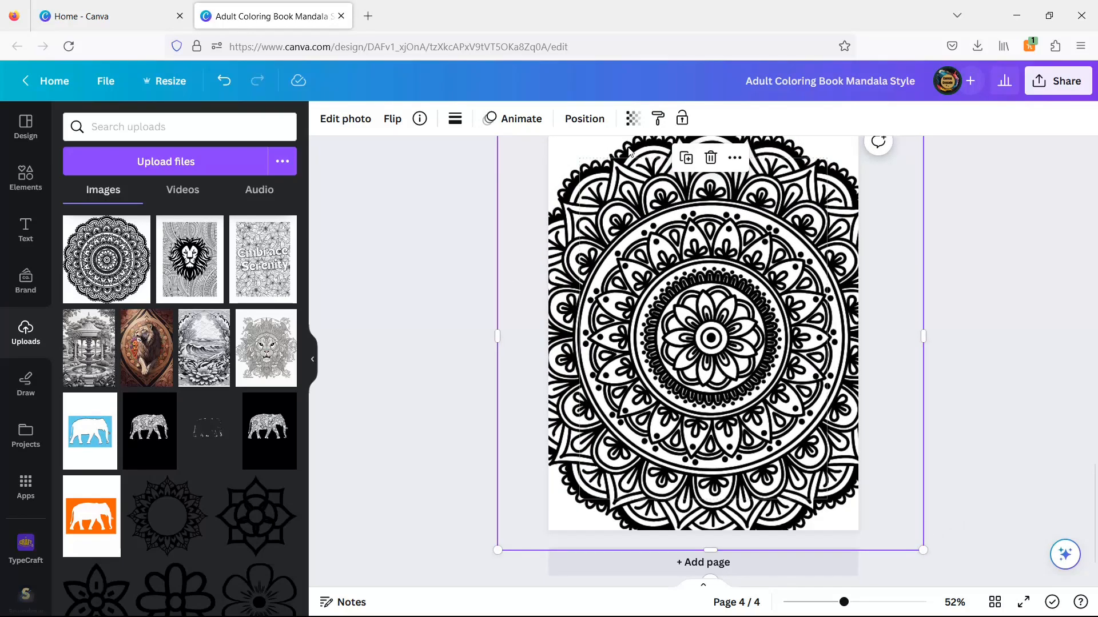
# Center the enlarged mandala image on the page horizontally and vertically
pyautogui.click(584, 118)
pyautogui.click(225, 276)
pyautogui.click(100, 276)
# Crop the mandala image on all four sides to the margin guides, making it 6.9 in wide
pyautogui.moveTo(704, 545); pyautogui.dragTo(703, 499)
pyautogui.moveTo(488, 307); pyautogui.dragTo(579, 307)
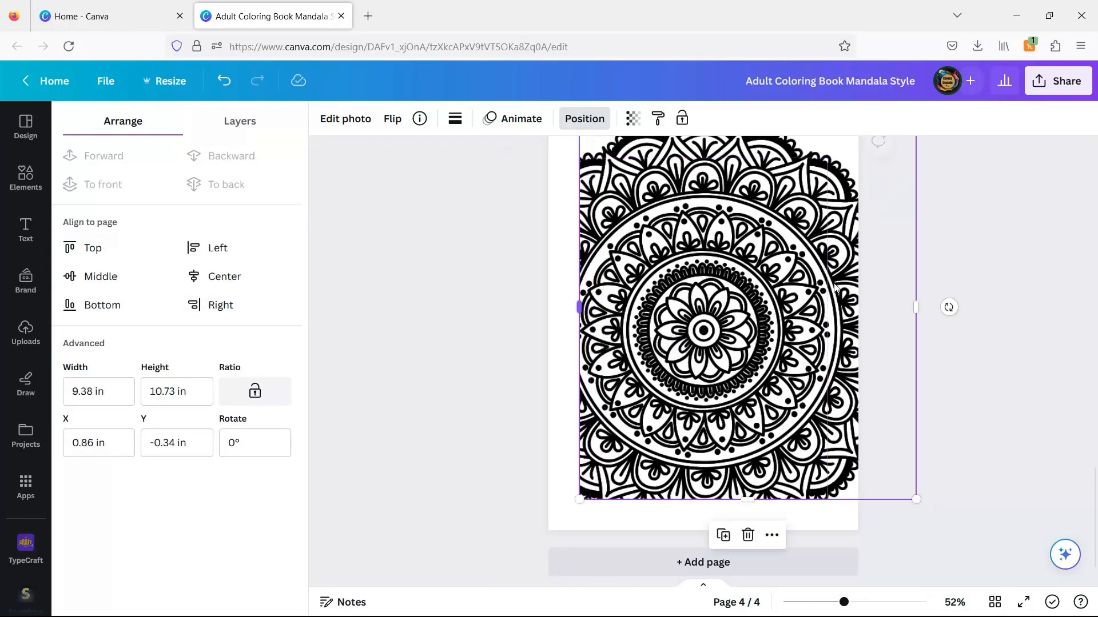
pyautogui.moveTo(917, 303); pyautogui.dragTo(827, 307)
pyautogui.scroll(2, 906, 316)
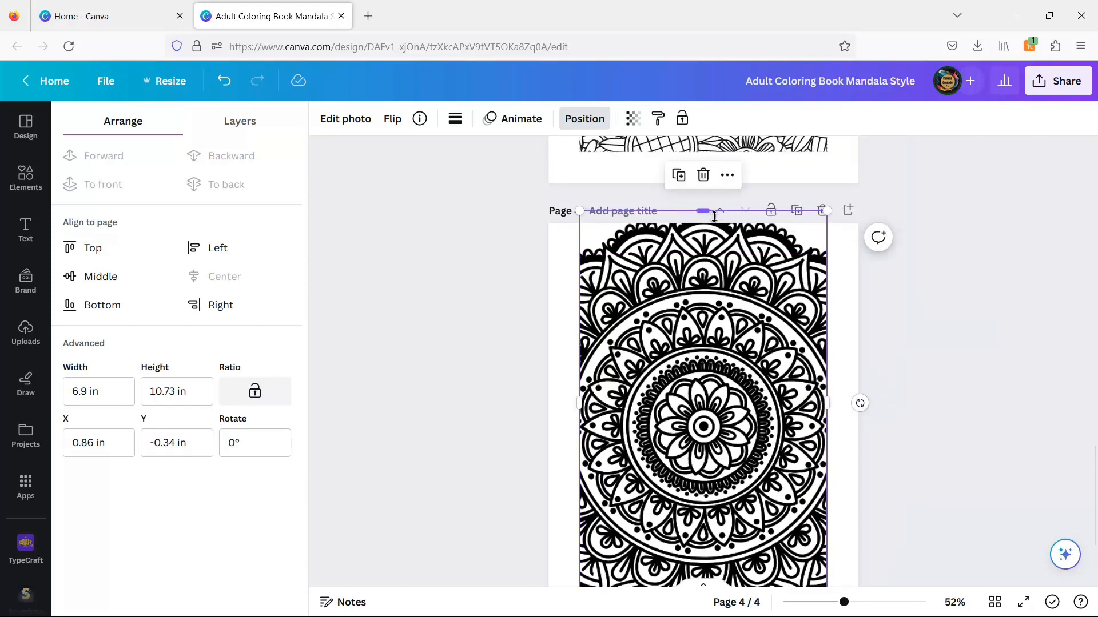
pyautogui.moveTo(709, 213); pyautogui.dragTo(709, 254)
pyautogui.scroll(-2, 942, 294)
pyautogui.click(982, 310)
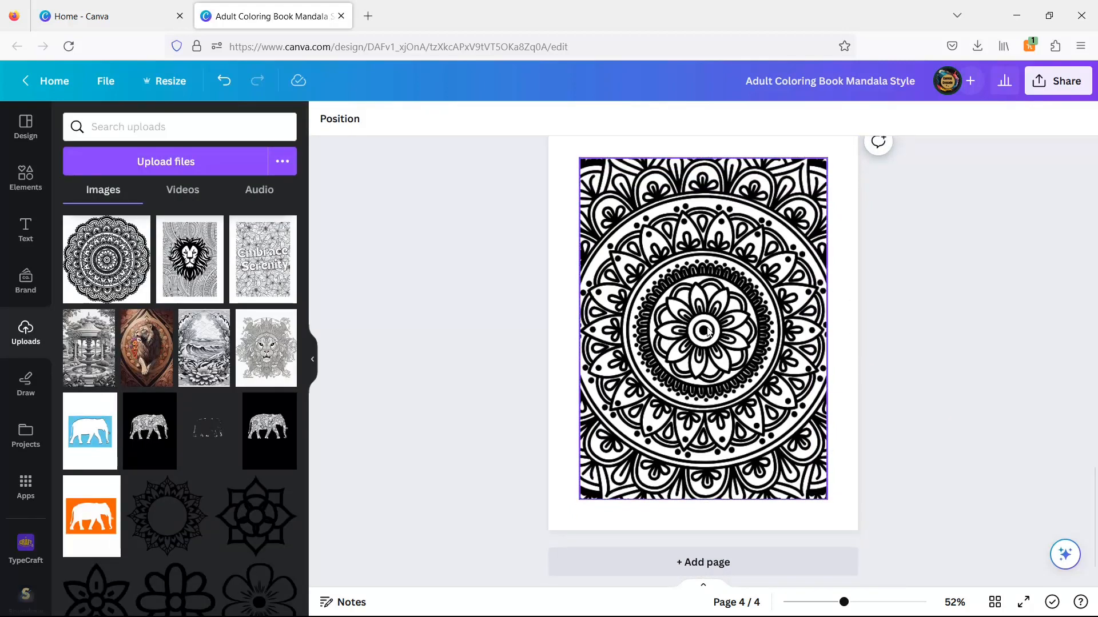
# Add a heading reading "NATURE'S HARMONY" over the mandala and set its font to Lilita One
pyautogui.click(23, 247)
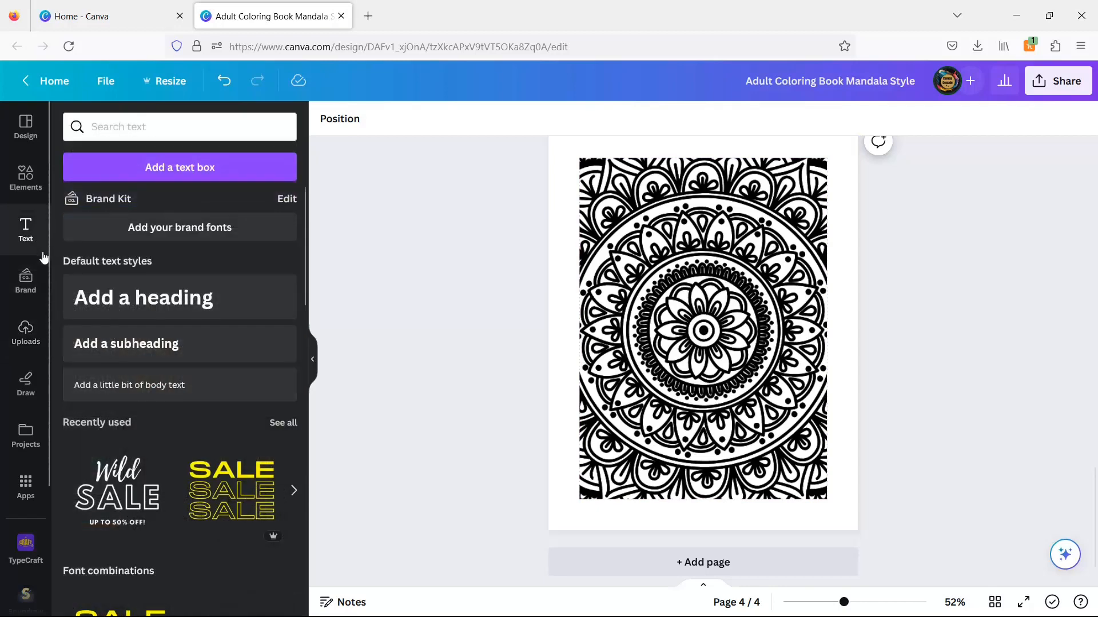
pyautogui.click(133, 300)
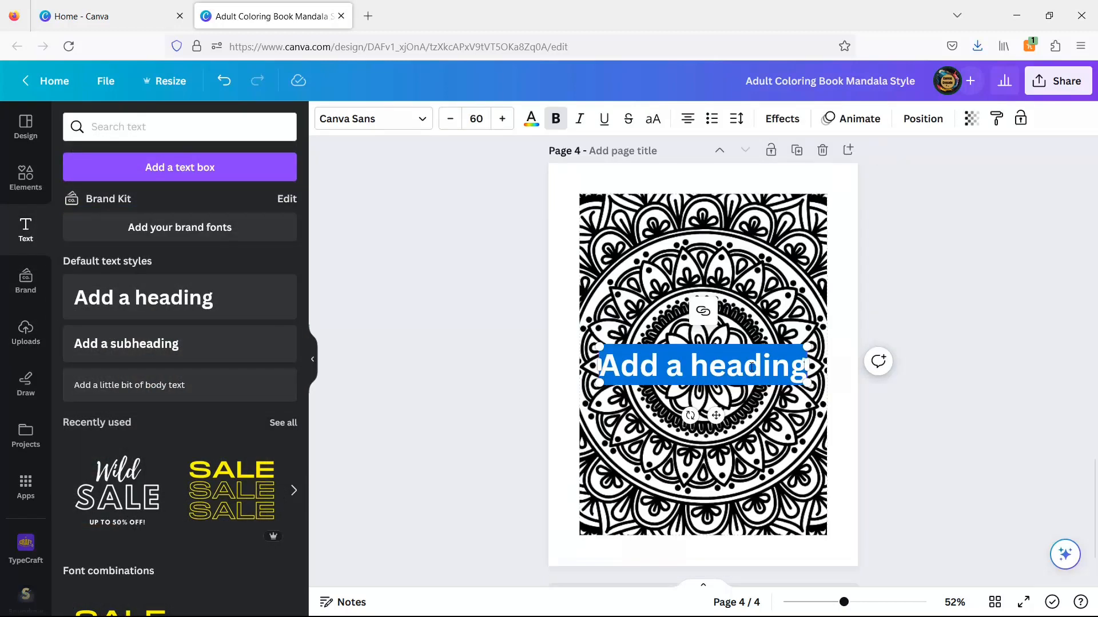
pyautogui.write("NATURE'S HARMONY")
pyautogui.moveTo(780, 405); pyautogui.dragTo(626, 357)
pyautogui.click(415, 121)
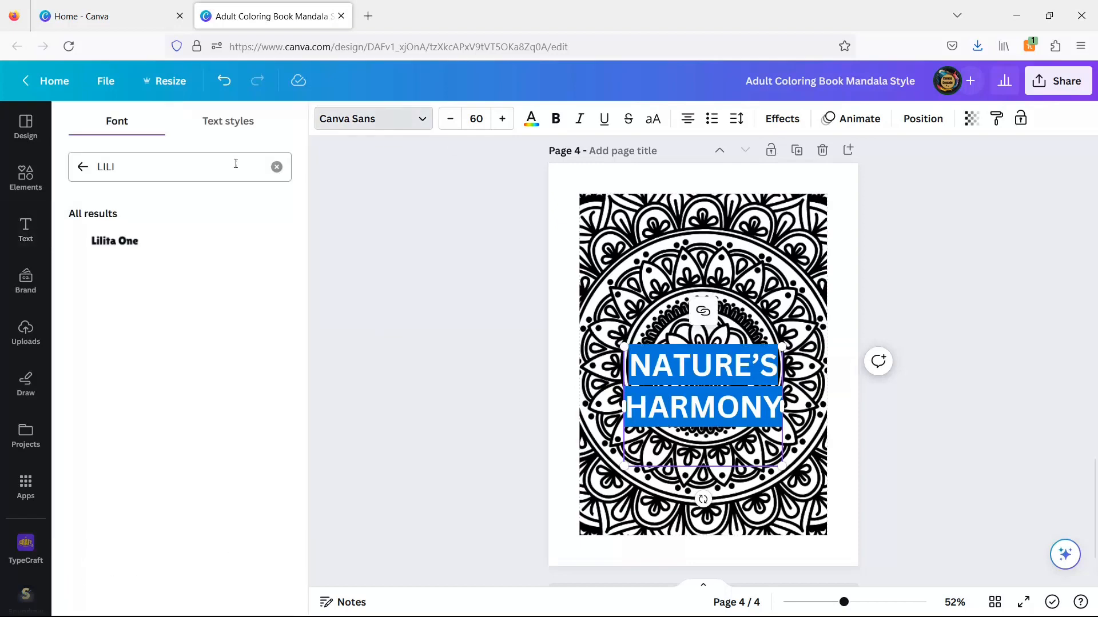
pyautogui.click(126, 241)
# Enlarge the heading to about font size 96.9, tilt it to about -8.2°, and center it horizontally on the page
pyautogui.moveTo(632, 466); pyautogui.dragTo(591, 455)
pyautogui.moveTo(777, 347); pyautogui.dragTo(827, 320)
pyautogui.moveTo(704, 483); pyautogui.dragTo(718, 484)
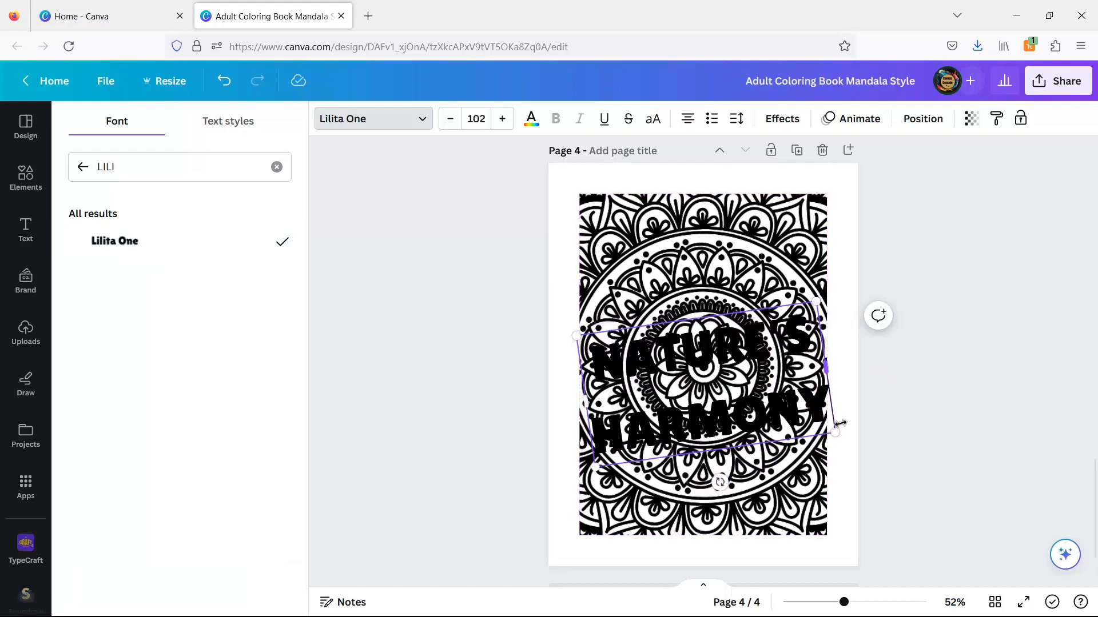
pyautogui.moveTo(834, 432); pyautogui.dragTo(821, 428)
pyautogui.moveTo(737, 440); pyautogui.dragTo(744, 428)
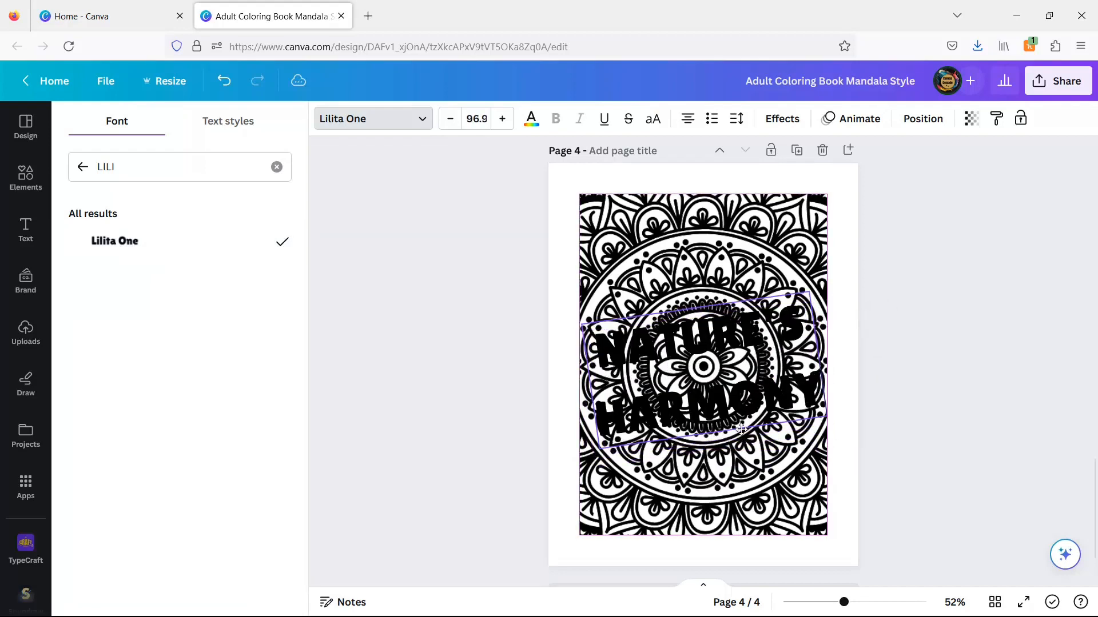
pyautogui.click(915, 120)
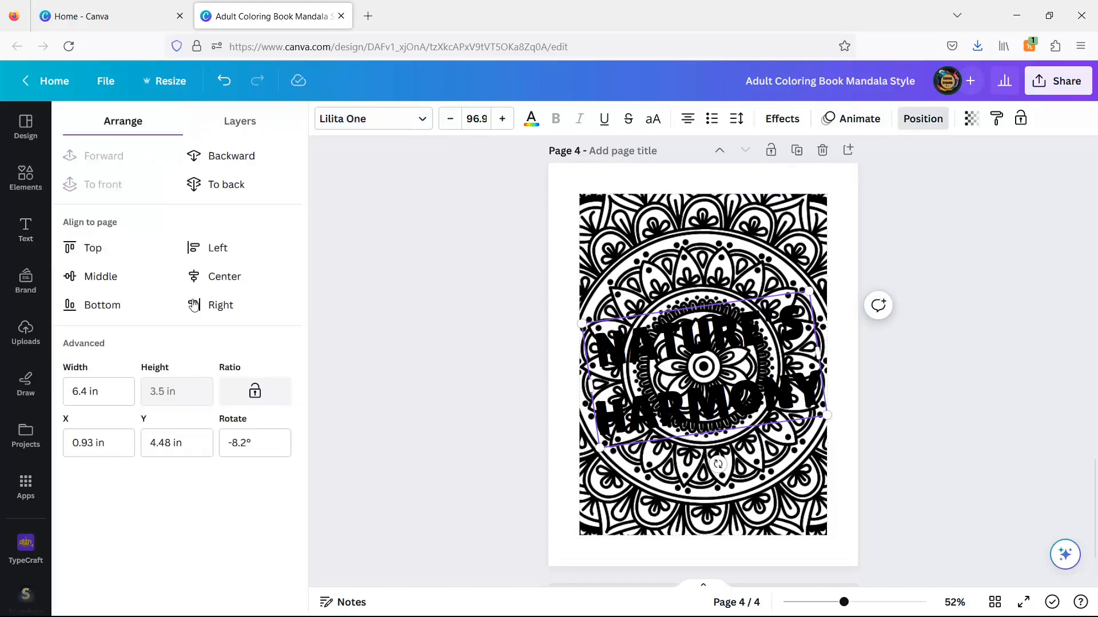
pyautogui.click(218, 279)
# Apply the Hollow effect to the "NATURE'S HARMONY" heading with a thickness of 80
pyautogui.click(771, 120)
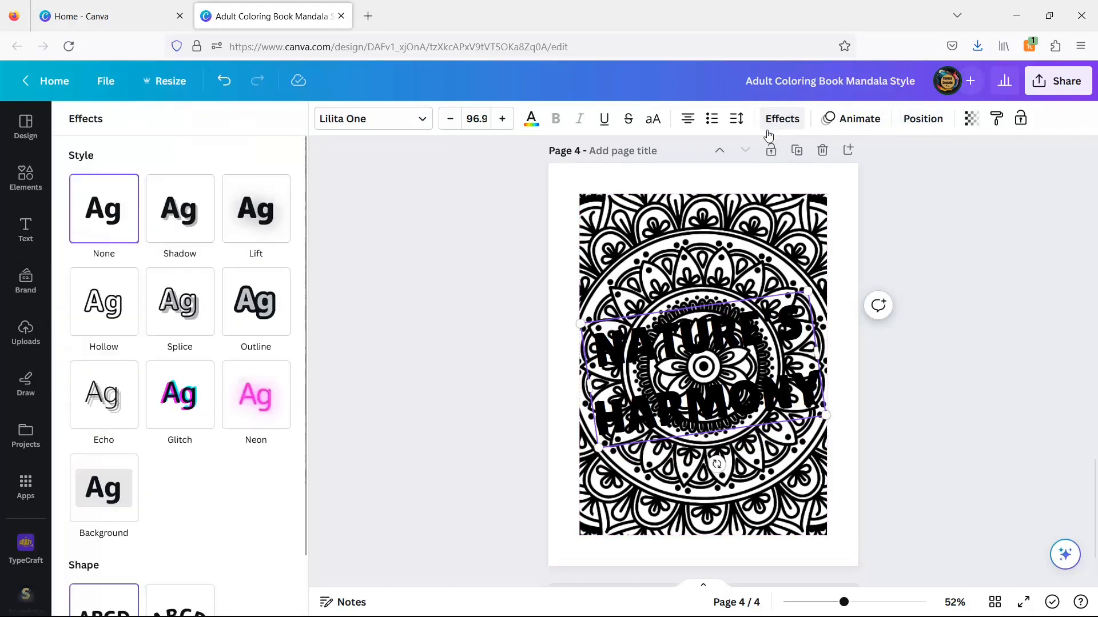
pyautogui.click(101, 315)
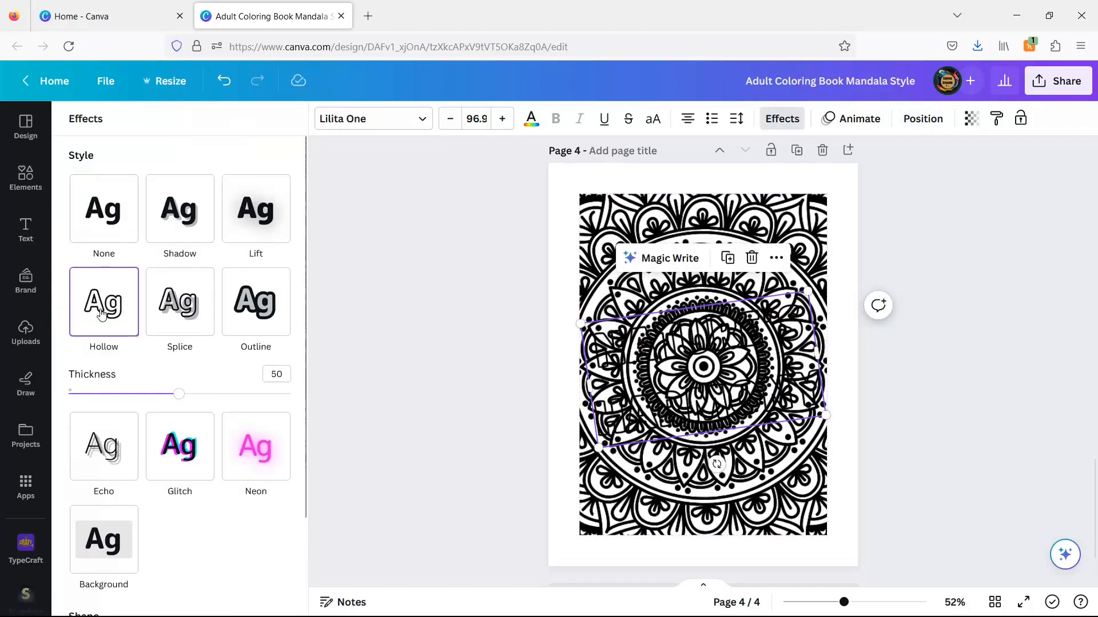
pyautogui.click(280, 375)
pyautogui.write('80')
pyautogui.press('Return')
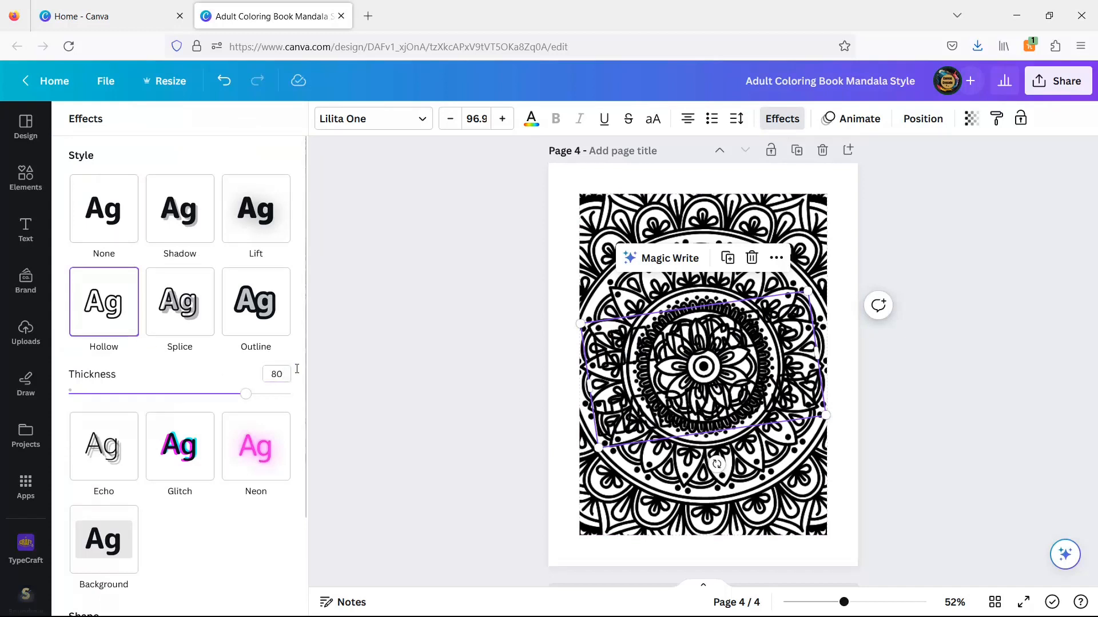
# Duplicate the hollow heading, remove the copy's effect, color it white, and align it over the original outlined text
pyautogui.click(729, 260)
pyautogui.click(97, 207)
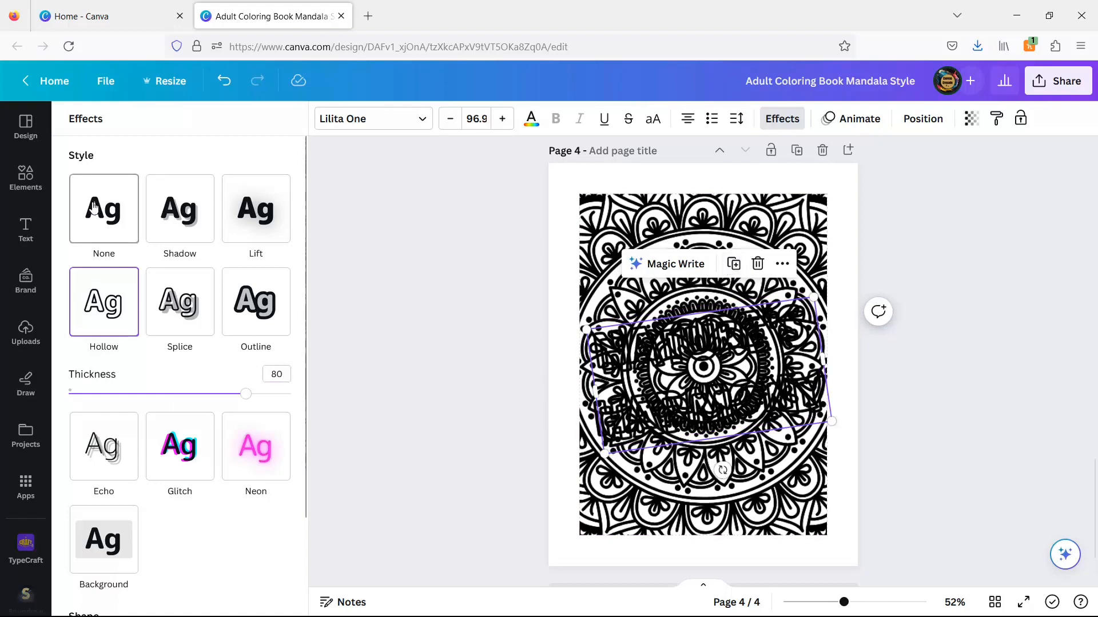
pyautogui.click(531, 119)
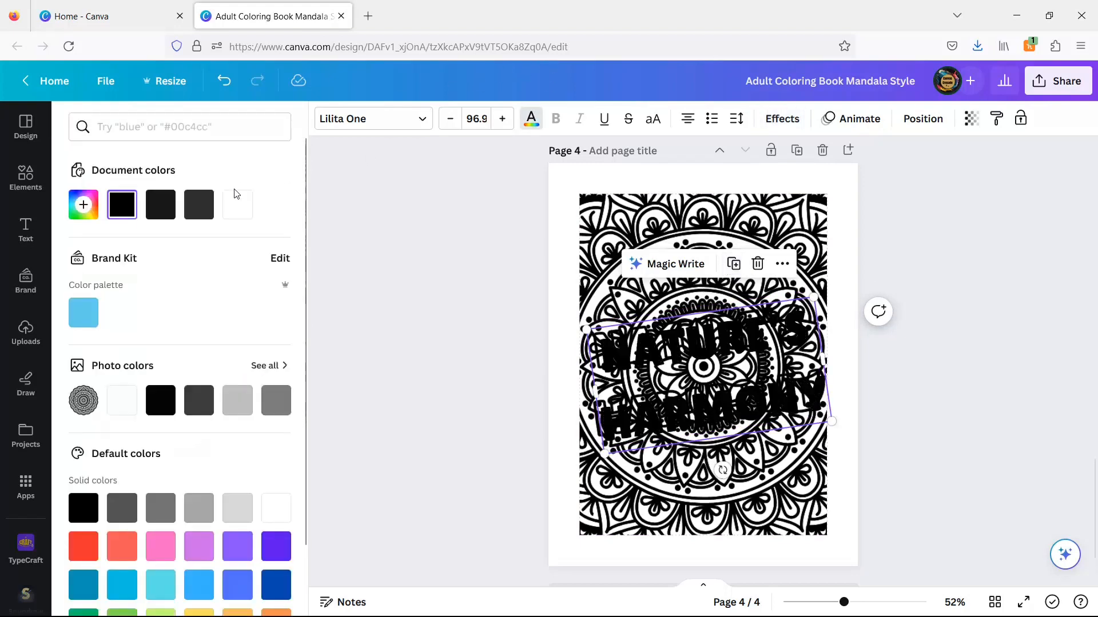
pyautogui.click(237, 204)
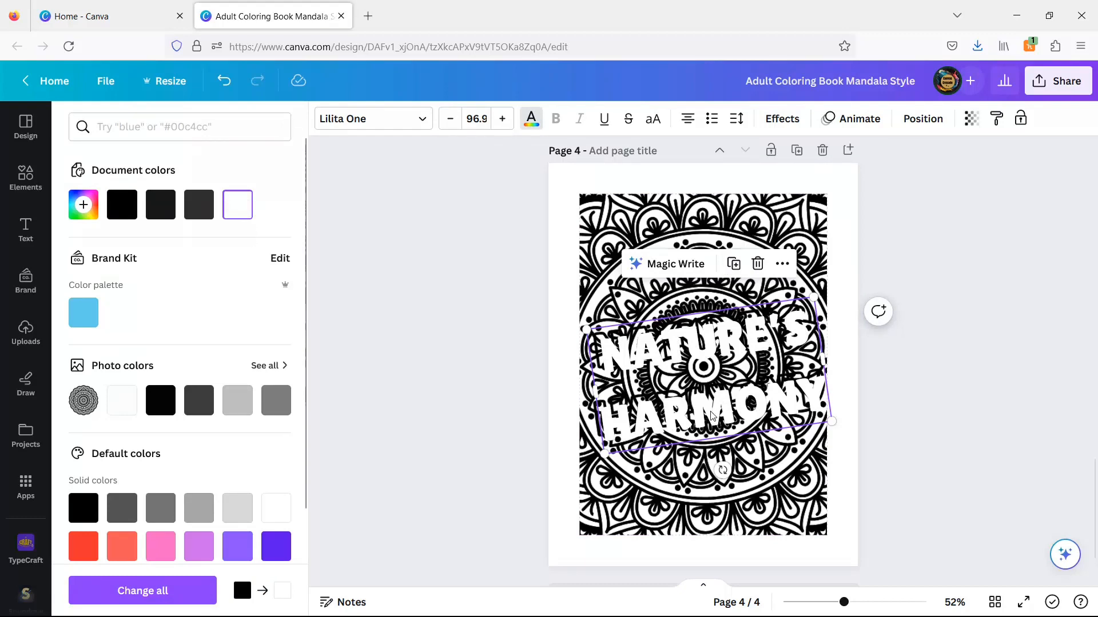
pyautogui.moveTo(712, 416); pyautogui.dragTo(706, 405)
# Open page 1 from the overview of all pages and download all 4 pages as PNG at size 1
pyautogui.click(994, 602)
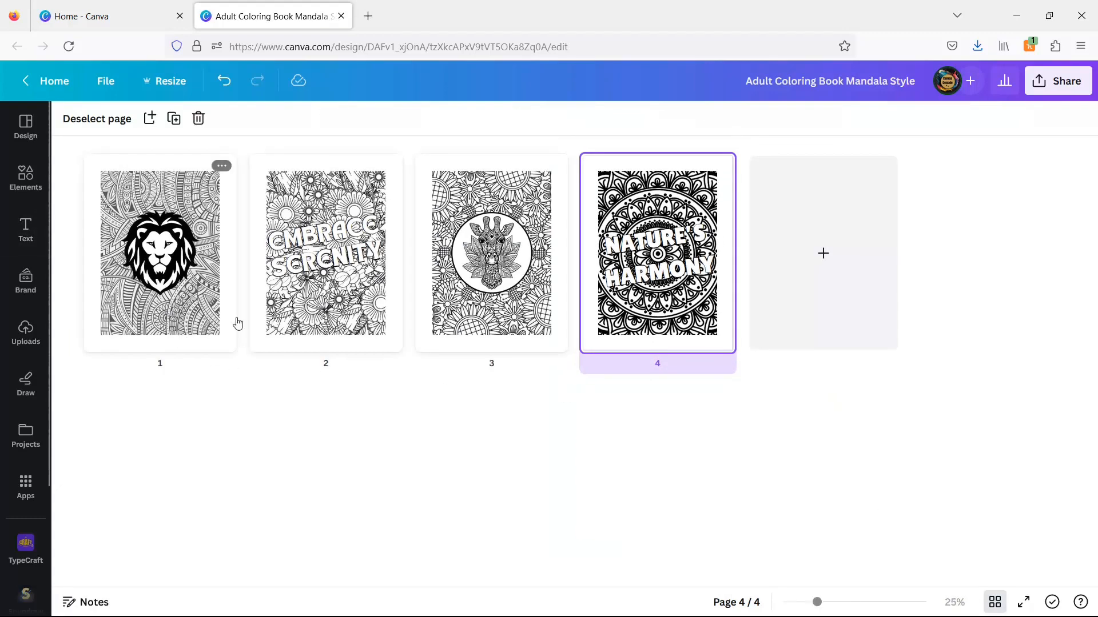
pyautogui.click(155, 269)
pyautogui.doubleClick(167, 308)
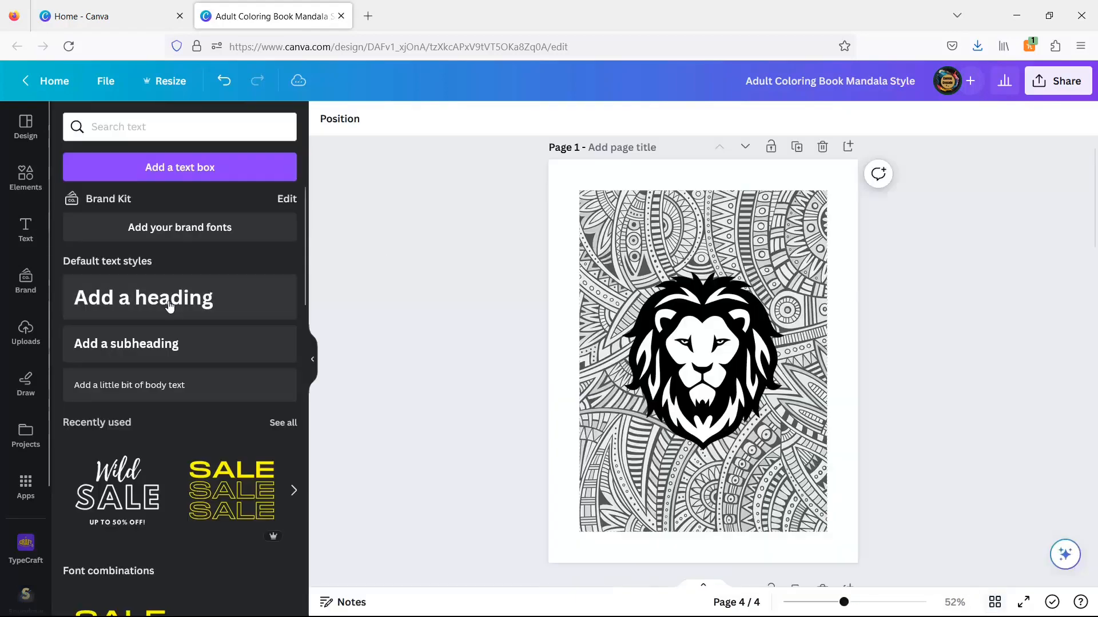
pyautogui.click(1059, 81)
pyautogui.click(892, 437)
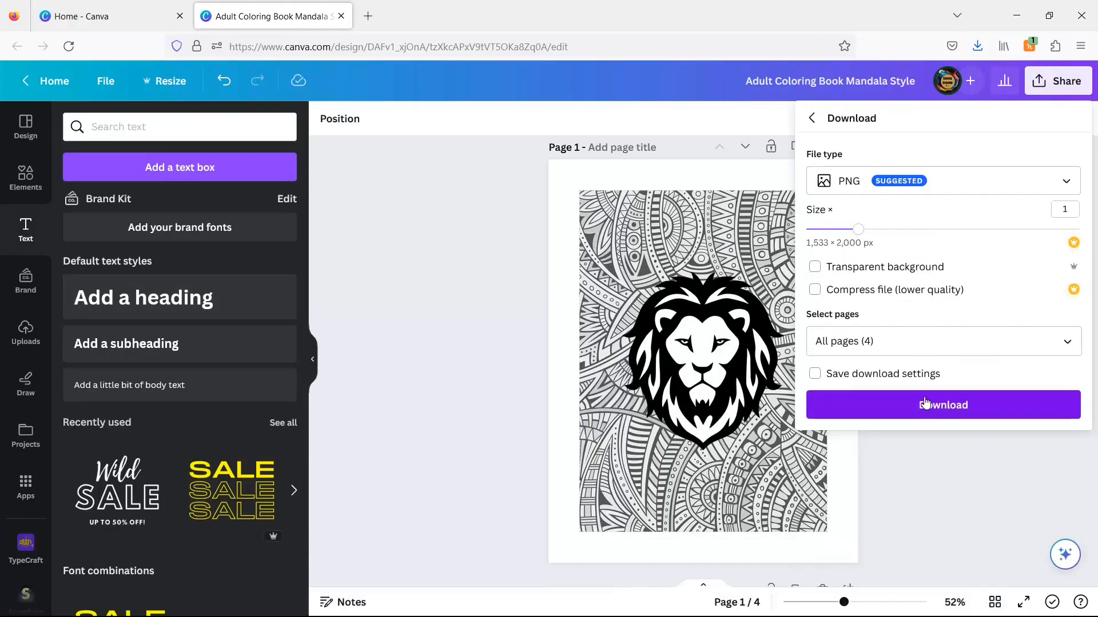
pyautogui.click(926, 403)
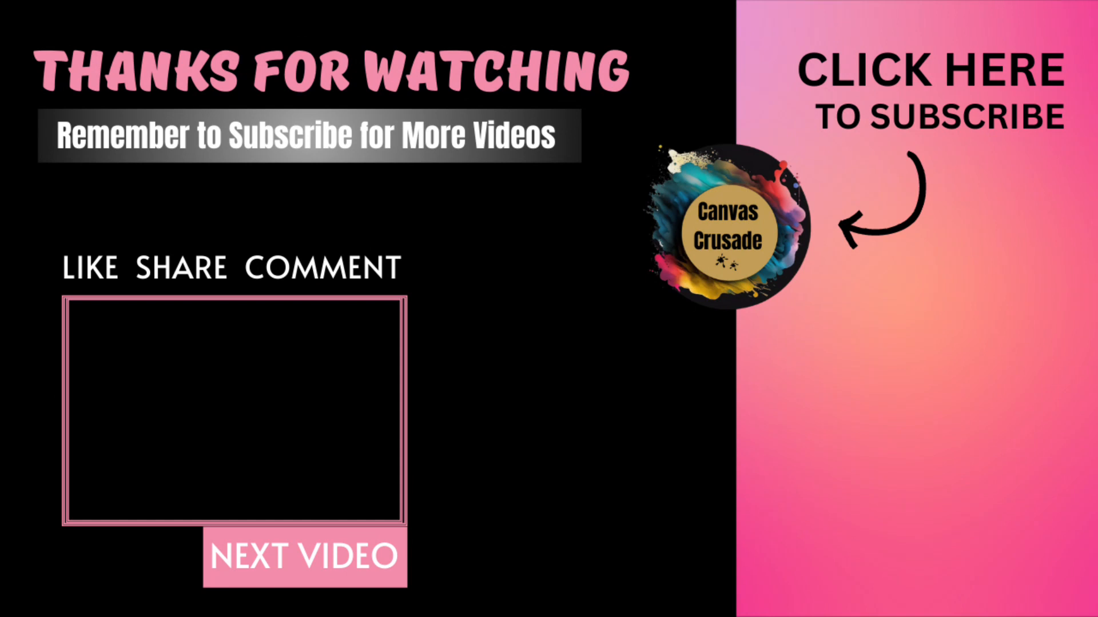